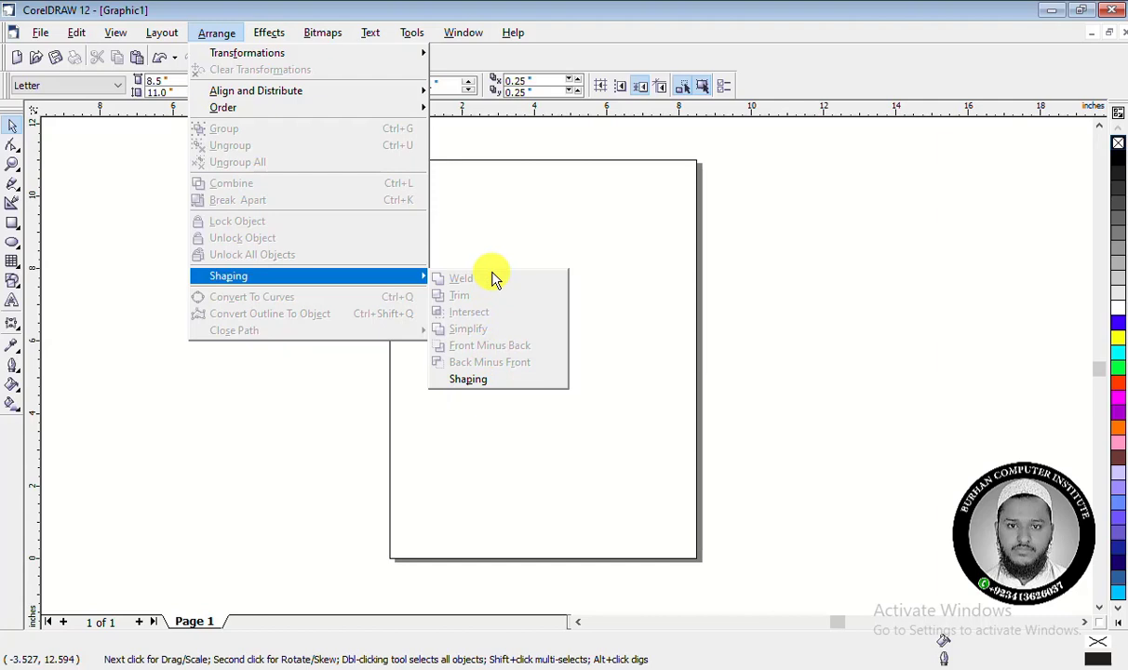
Draw a circle about 3.9 inches across left of the page and place a copy of it on the page
{"action": "left_click", "coordinate": [500, 214]}
{"action": "left_click", "coordinate": [12, 242]}
{"action": "left_click_drag", "start_coordinate": [251, 244], "coordinate": [390, 385]}
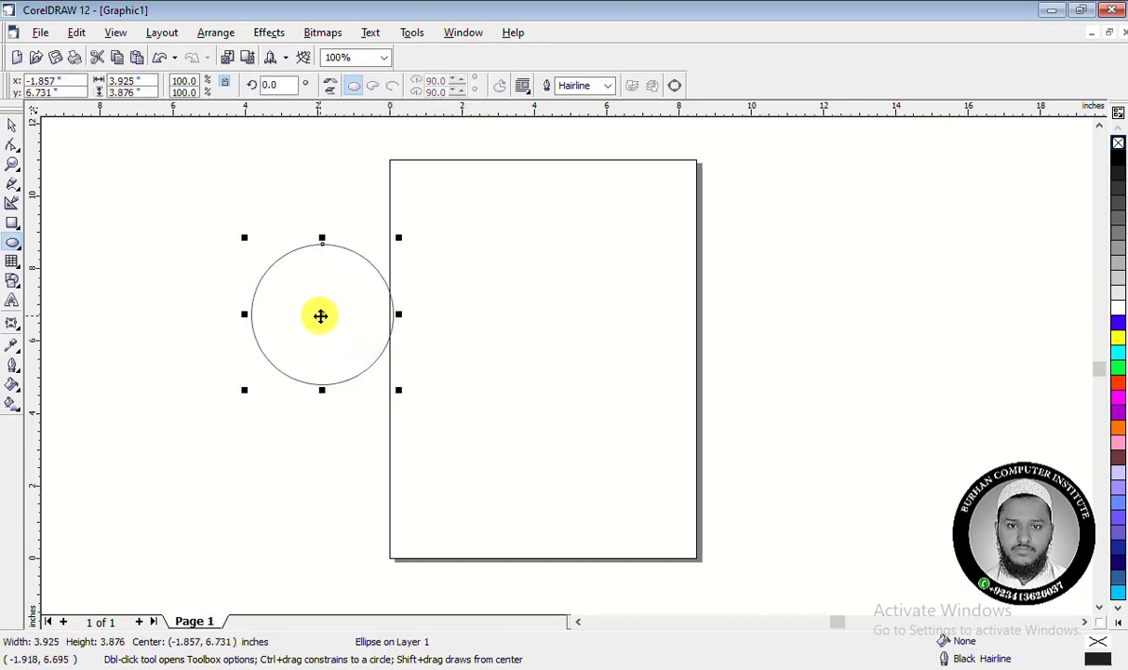
{"action": "left_click_drag", "start_coordinate": [321, 317], "coordinate": [490, 310]}
{"action": "left_click", "coordinate": [13, 127]}
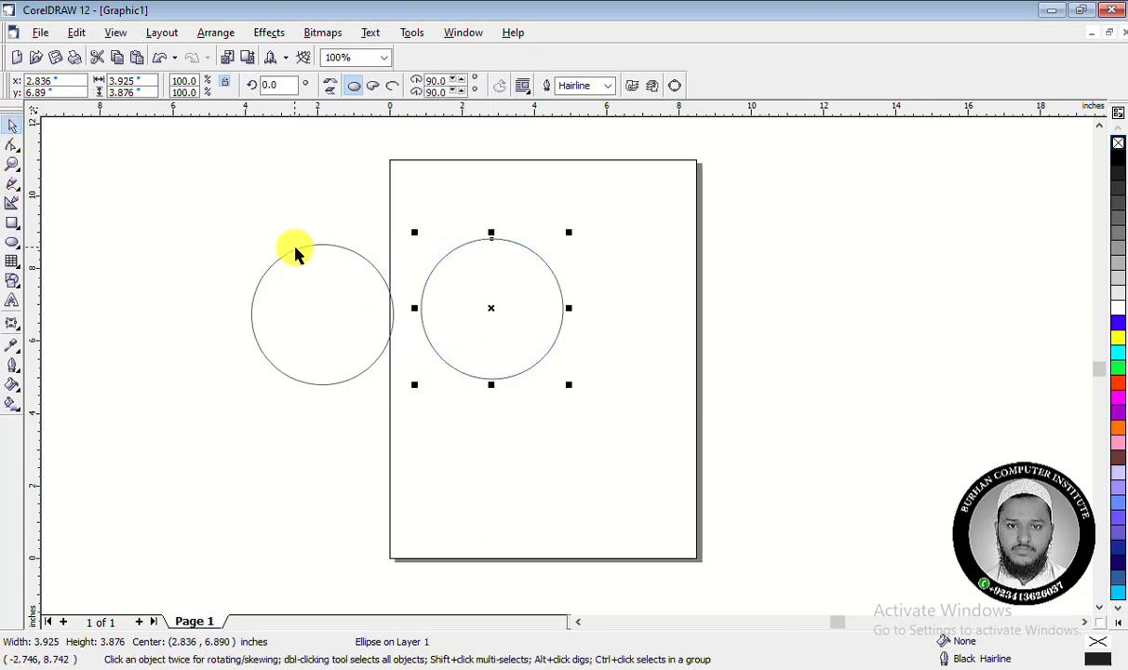
Check which shaping commands are available with only the original circle selected
{"action": "left_click", "coordinate": [228, 200]}
{"action": "left_click", "coordinate": [391, 317]}
{"action": "left_click", "coordinate": [269, 33]}
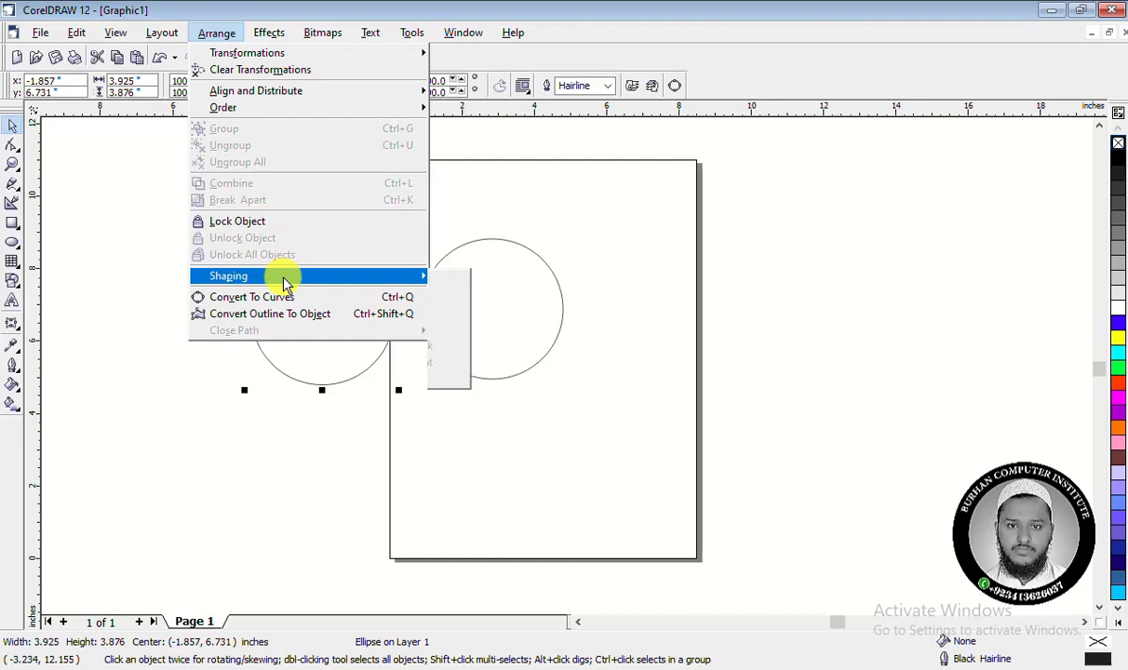
{"action": "mouse_move", "coordinate": [285, 277]}
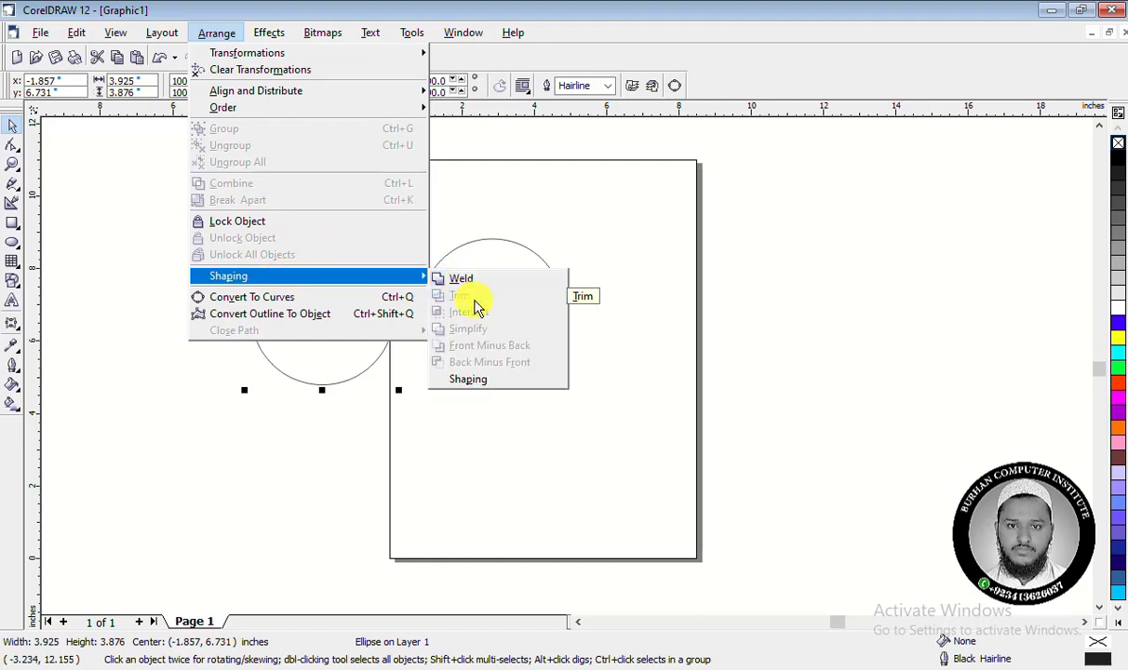
{"action": "left_click", "coordinate": [547, 238]}
{"action": "left_click", "coordinate": [430, 284]}
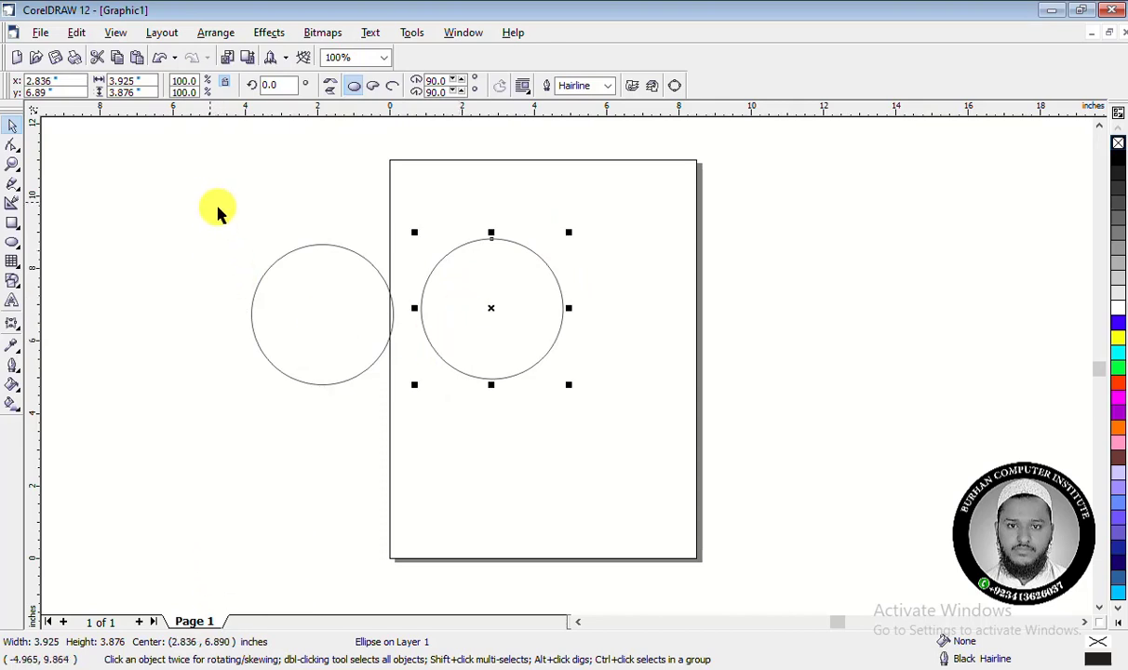
Select both circles and examine the available shaping commands and the operations offered in the Shaping docker
{"action": "left_click_drag", "start_coordinate": [221, 208], "coordinate": [698, 466]}
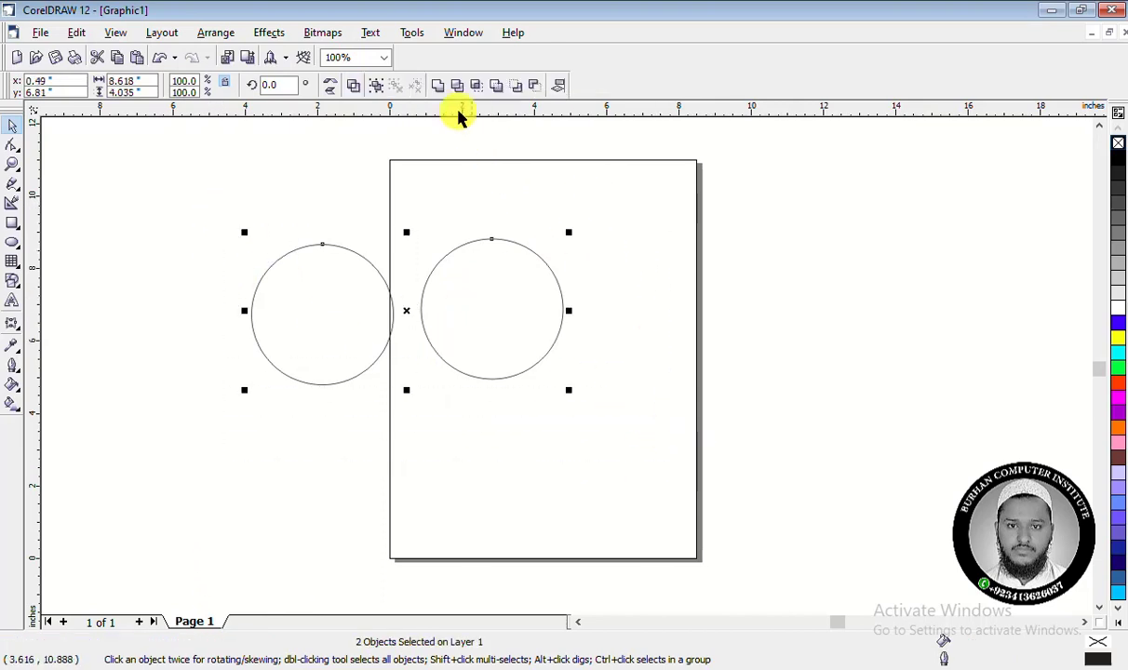
{"action": "left_click", "coordinate": [233, 33]}
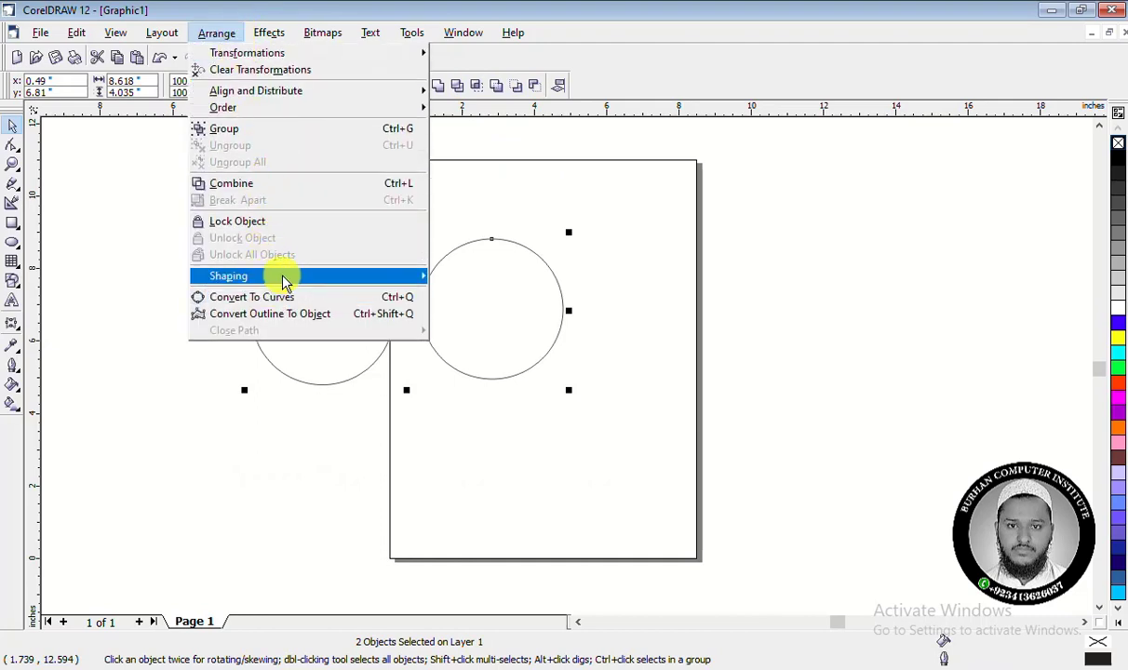
{"action": "mouse_move", "coordinate": [285, 276]}
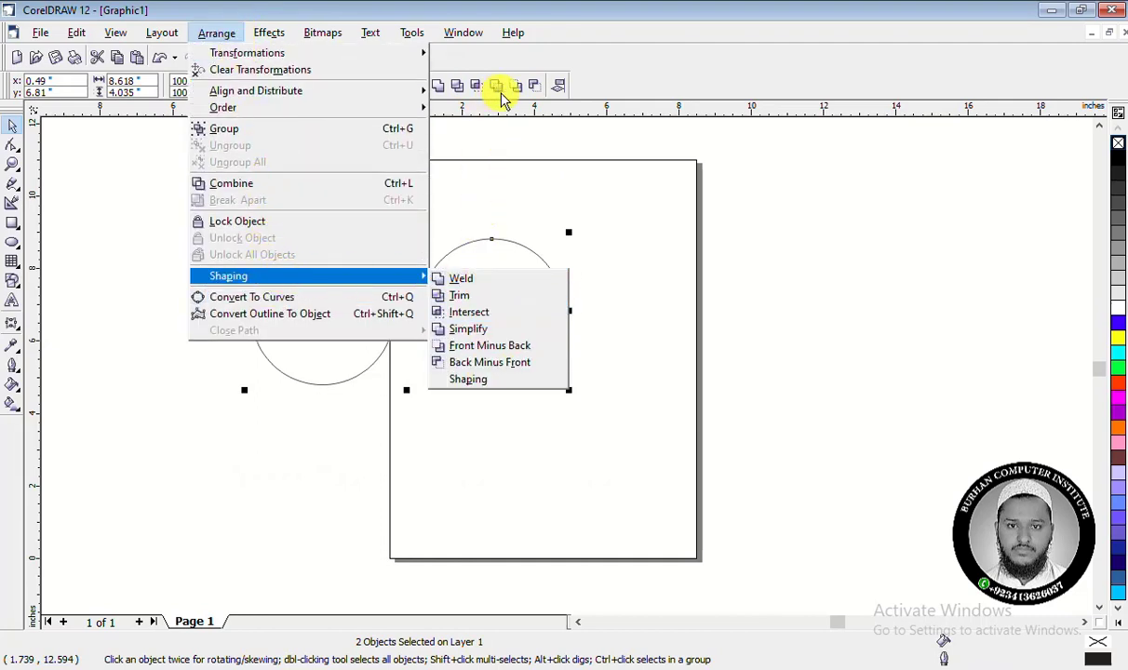
{"action": "left_click", "coordinate": [468, 380]}
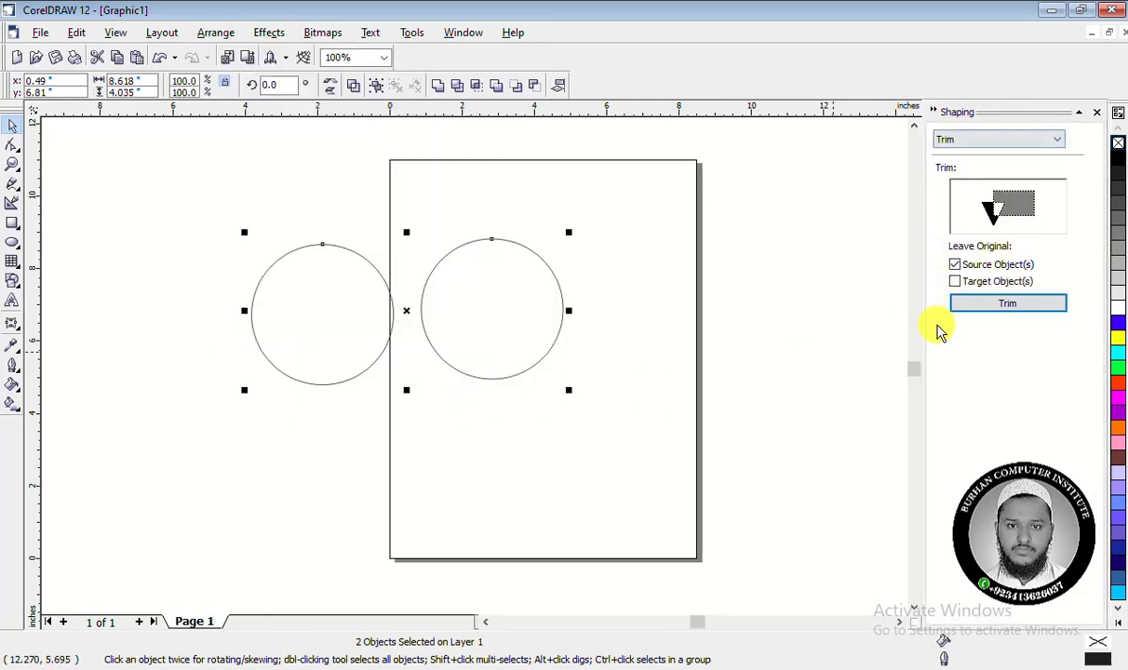
{"action": "left_click", "coordinate": [1022, 145]}
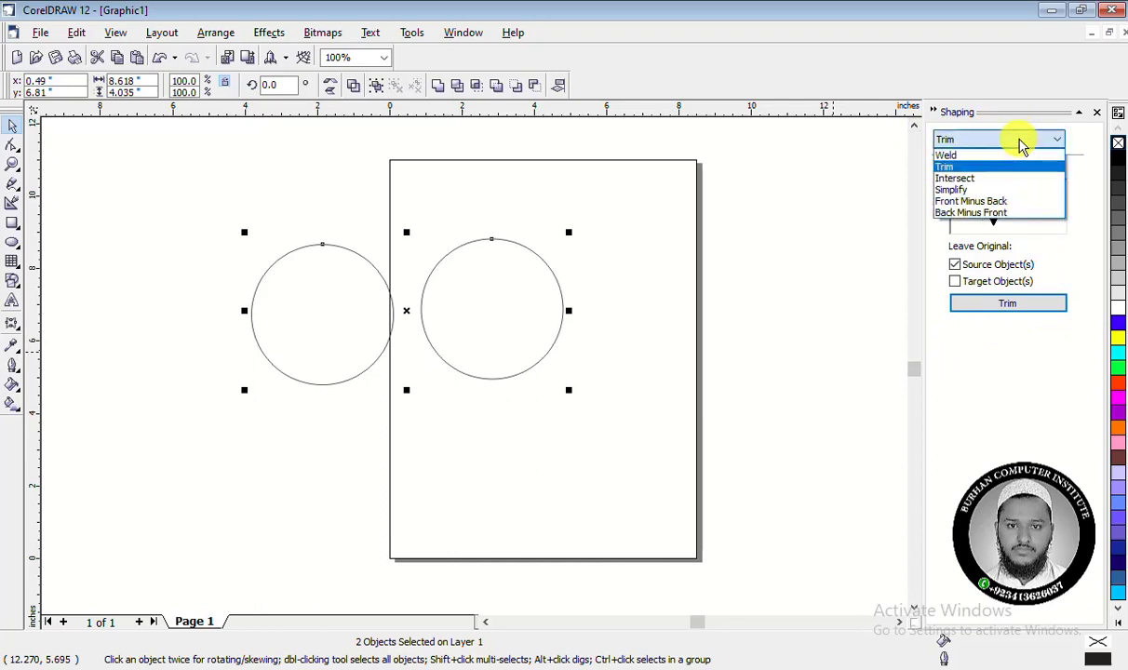
{"action": "left_click", "coordinate": [999, 359]}
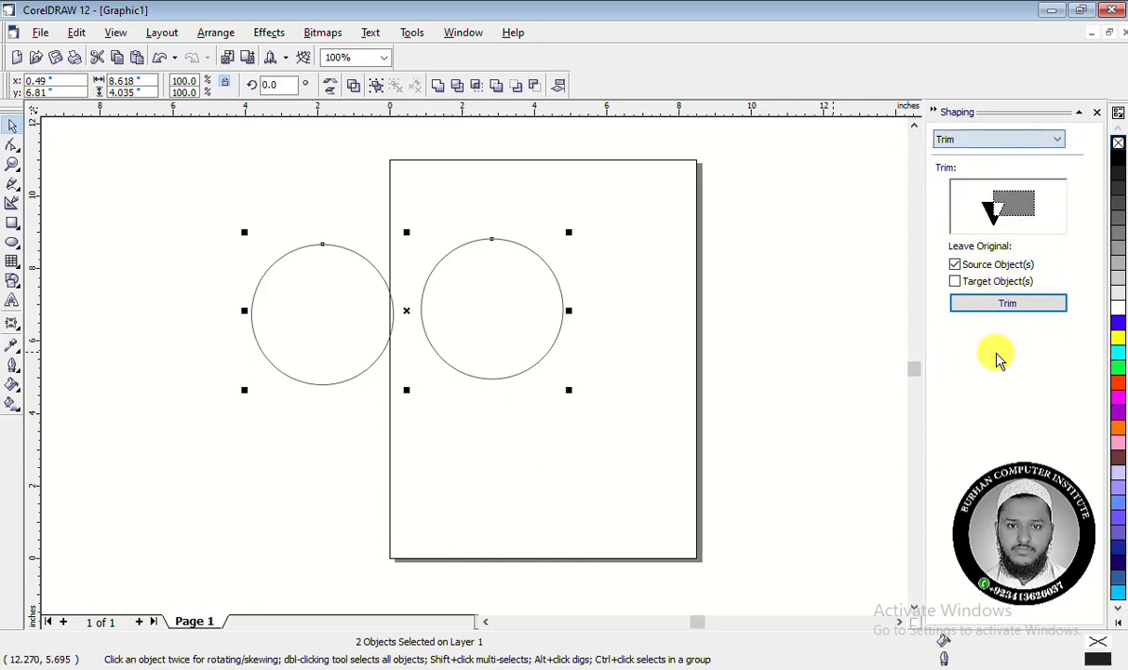
{"action": "left_click", "coordinate": [1098, 115]}
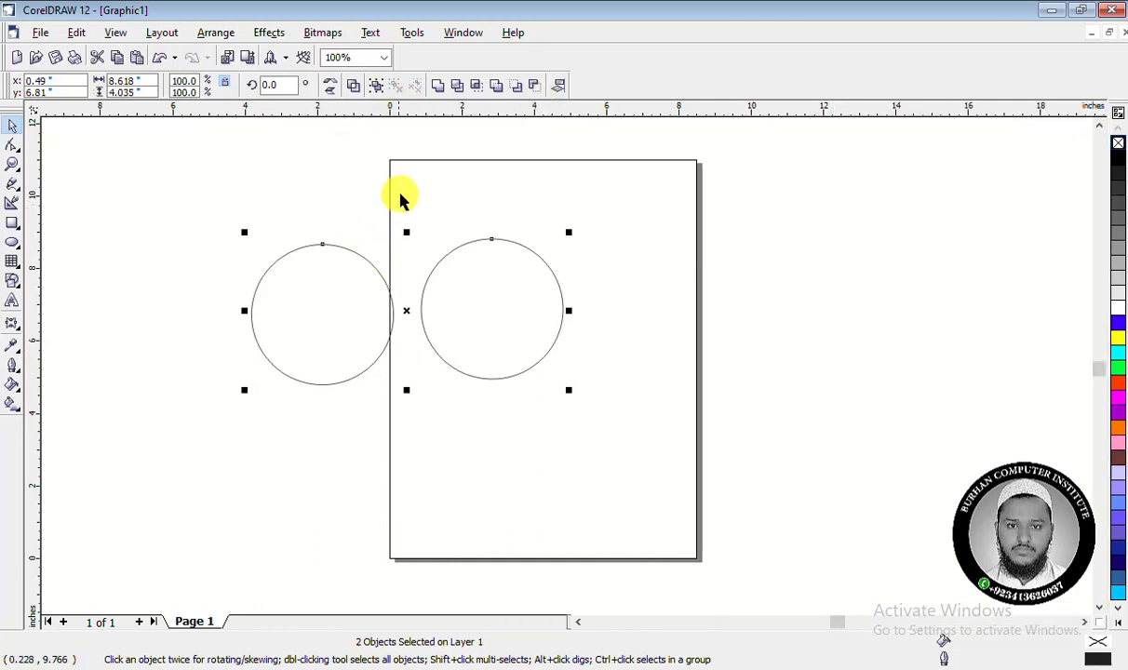
Try joining the two separated circles into one curve and moving it, and undo the changes
{"action": "key", "text": "ctrl+q"}
{"action": "left_click", "coordinate": [577, 268]}
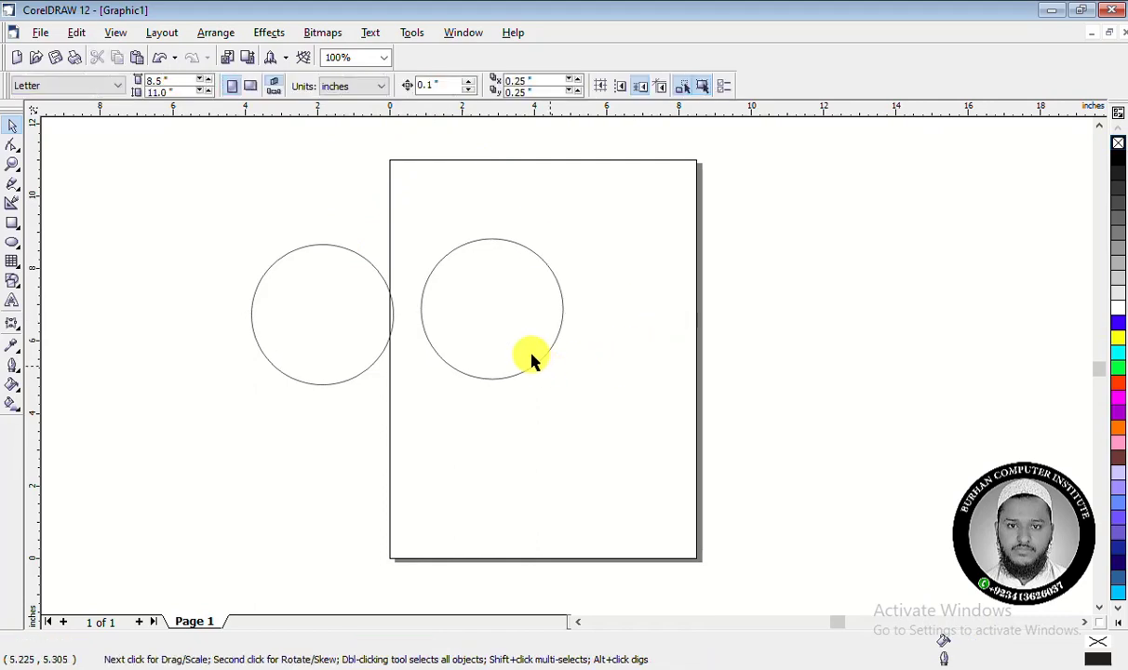
{"action": "left_click_drag", "start_coordinate": [528, 303], "coordinate": [798, 356]}
{"action": "left_click", "coordinate": [859, 279]}
{"action": "left_click_drag", "start_coordinate": [635, 376], "coordinate": [368, 298]}
{"action": "key", "text": "ctrl+z"}
{"action": "key", "text": "ctrl+z"}
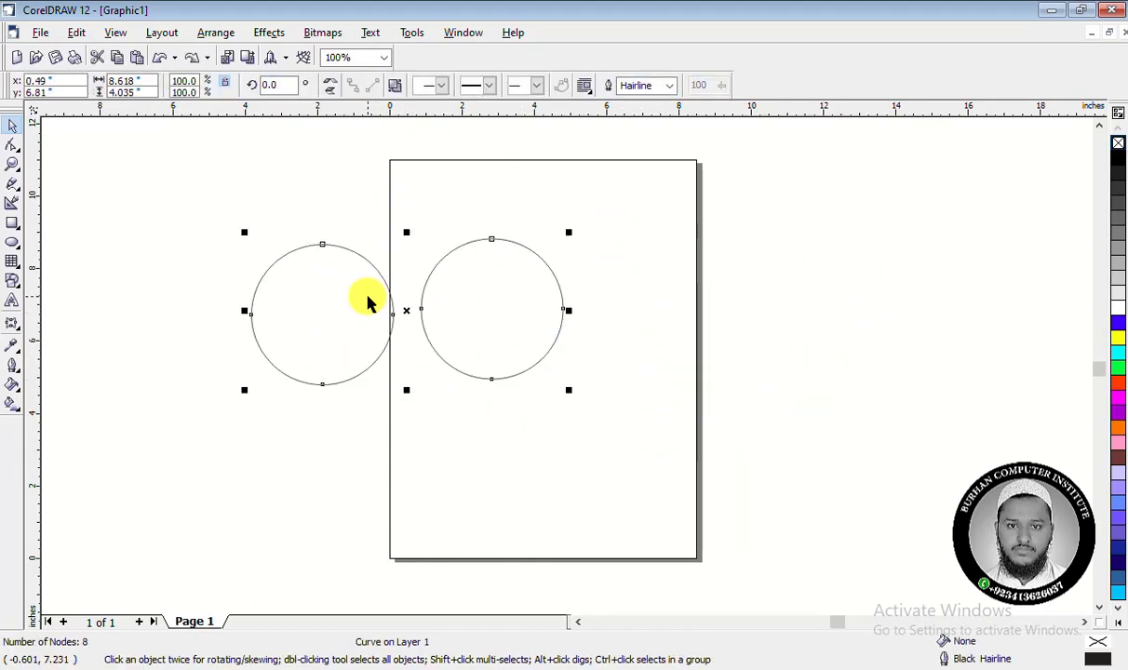
{"action": "left_click", "coordinate": [631, 311]}
{"action": "left_click", "coordinate": [390, 296]}
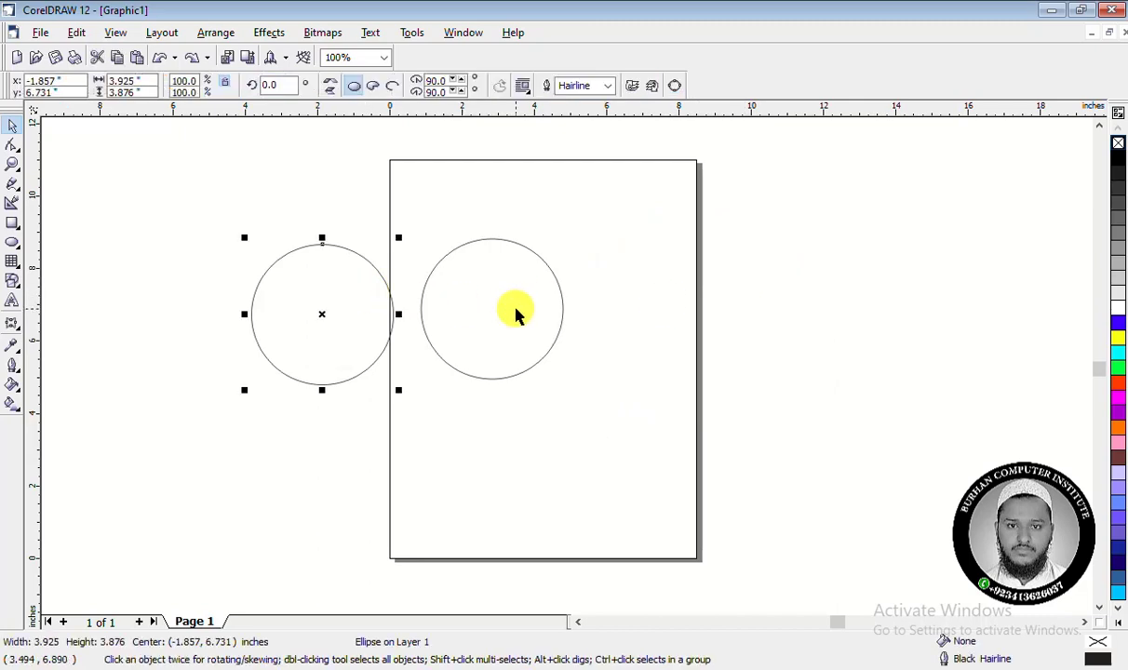
Move the circle on the page until it slightly overlaps the other one, and weld both circles together
{"action": "left_click", "coordinate": [524, 304]}
{"action": "left_click", "coordinate": [682, 304]}
{"action": "left_click_drag", "start_coordinate": [518, 301], "coordinate": [481, 303]}
{"action": "left_click_drag", "start_coordinate": [149, 222], "coordinate": [699, 428]}
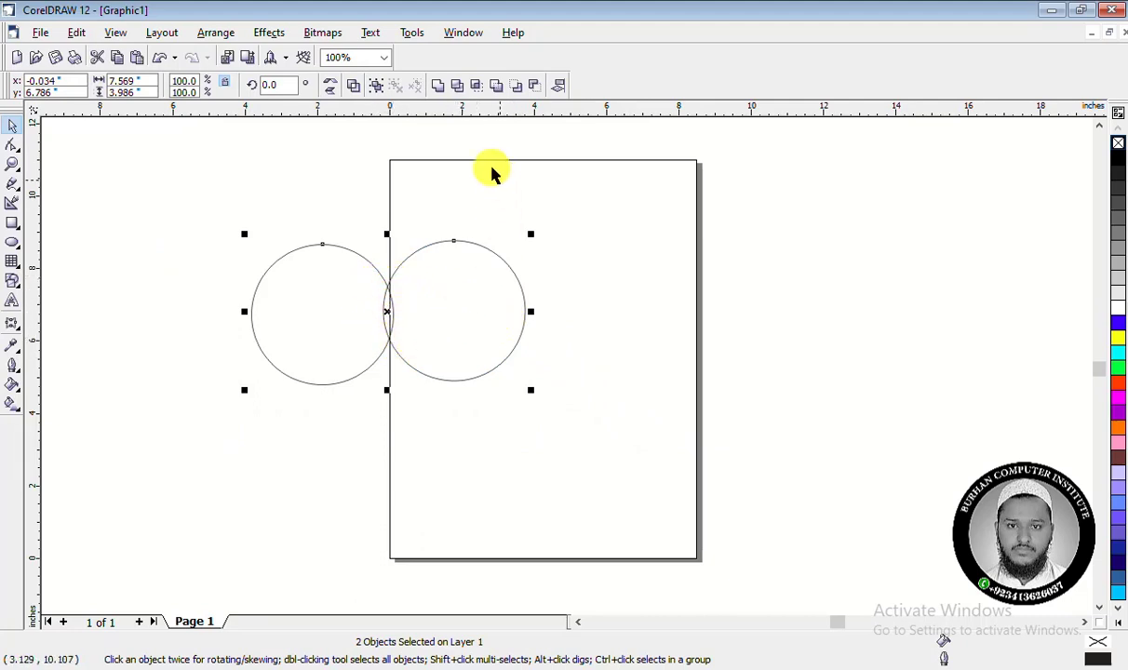
{"action": "left_click", "coordinate": [440, 87]}
{"action": "left_click", "coordinate": [383, 413]}
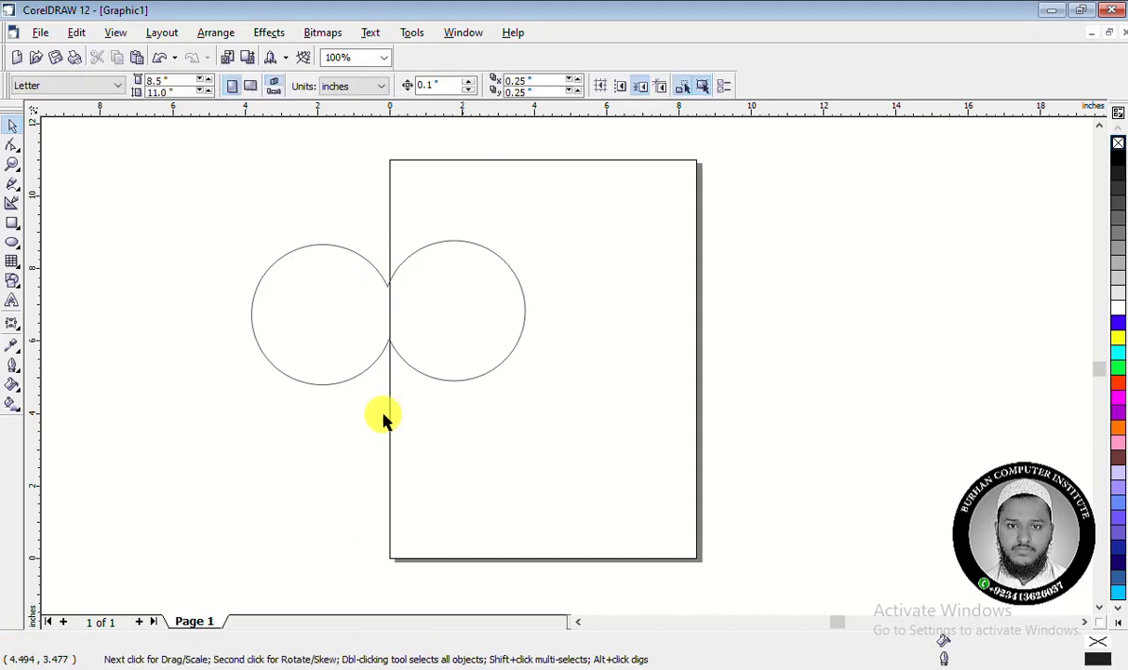
Create a copy of the welded double-circle shape rotated a quarter turn about its center
{"action": "left_click", "coordinate": [486, 327]}
{"action": "left_click", "coordinate": [464, 295]}
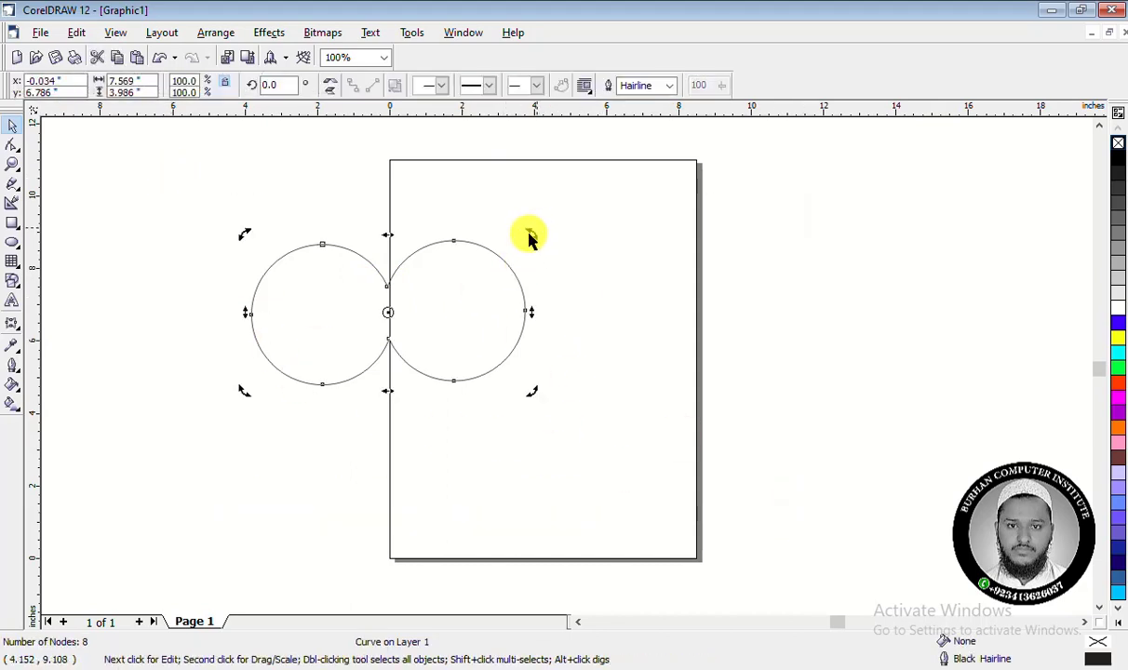
{"action": "left_click_drag", "start_coordinate": [529, 235], "coordinate": [458, 448]}
Weld the two crossed double-circle shapes into a single four-lobed outline
{"action": "left_click_drag", "start_coordinate": [228, 168], "coordinate": [672, 539]}
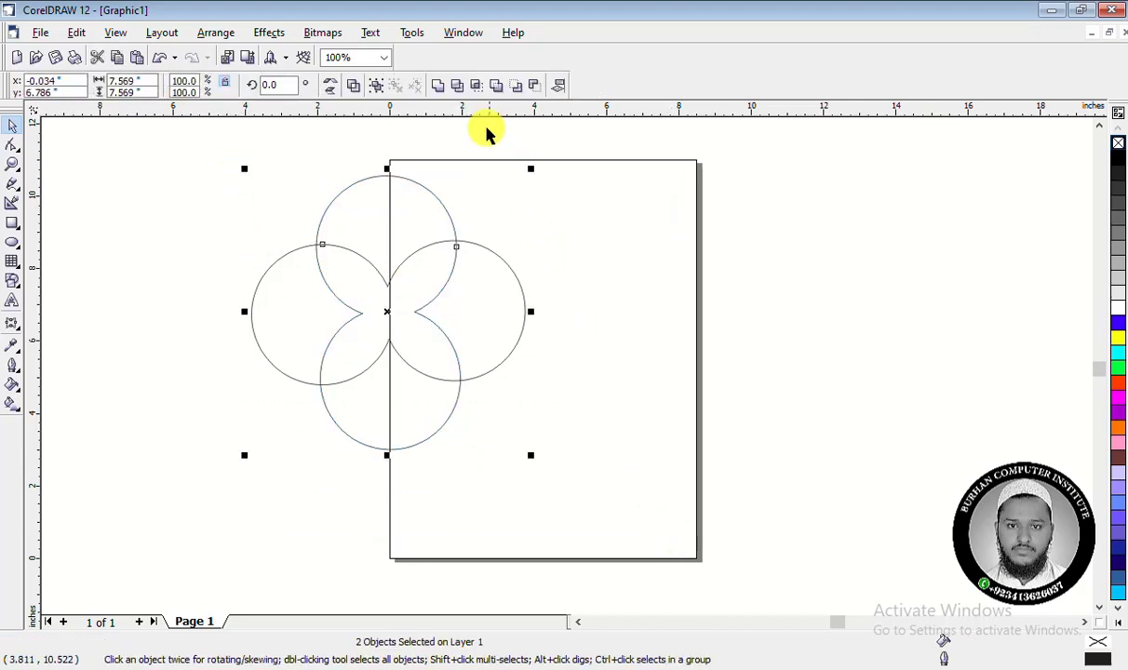
{"action": "left_click", "coordinate": [443, 86]}
{"action": "left_click", "coordinate": [650, 331]}
{"action": "left_click", "coordinate": [407, 290]}
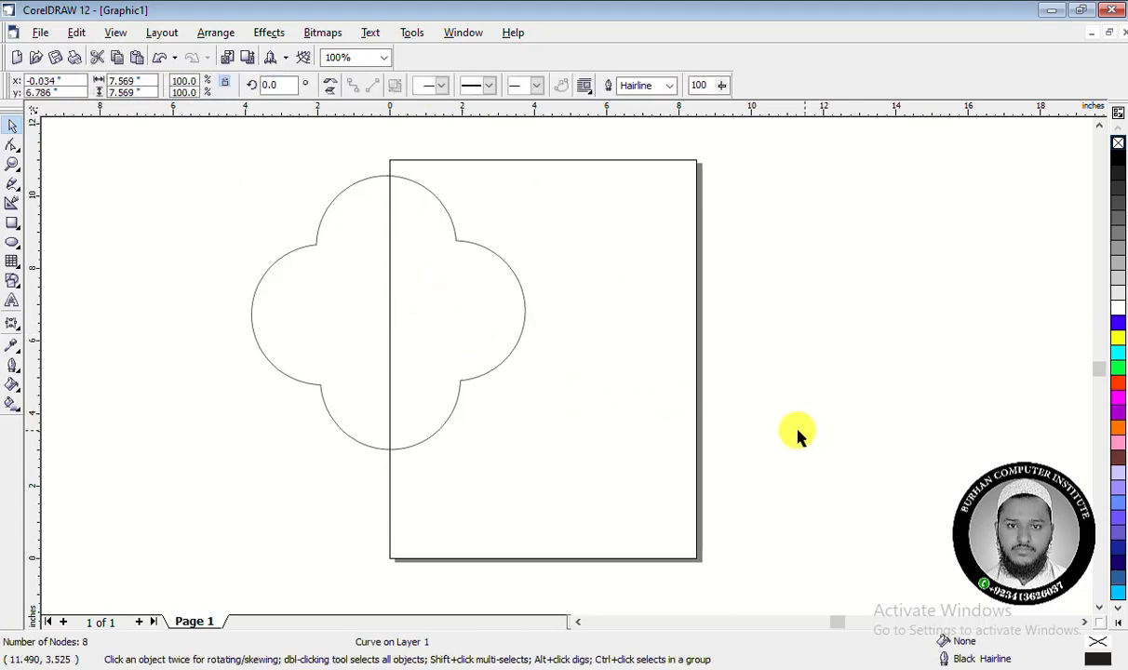
{"action": "left_click", "coordinate": [797, 432]}
Fill the four-lobed shape with yellow and move it outside the page, to the right
{"action": "left_click", "coordinate": [477, 321]}
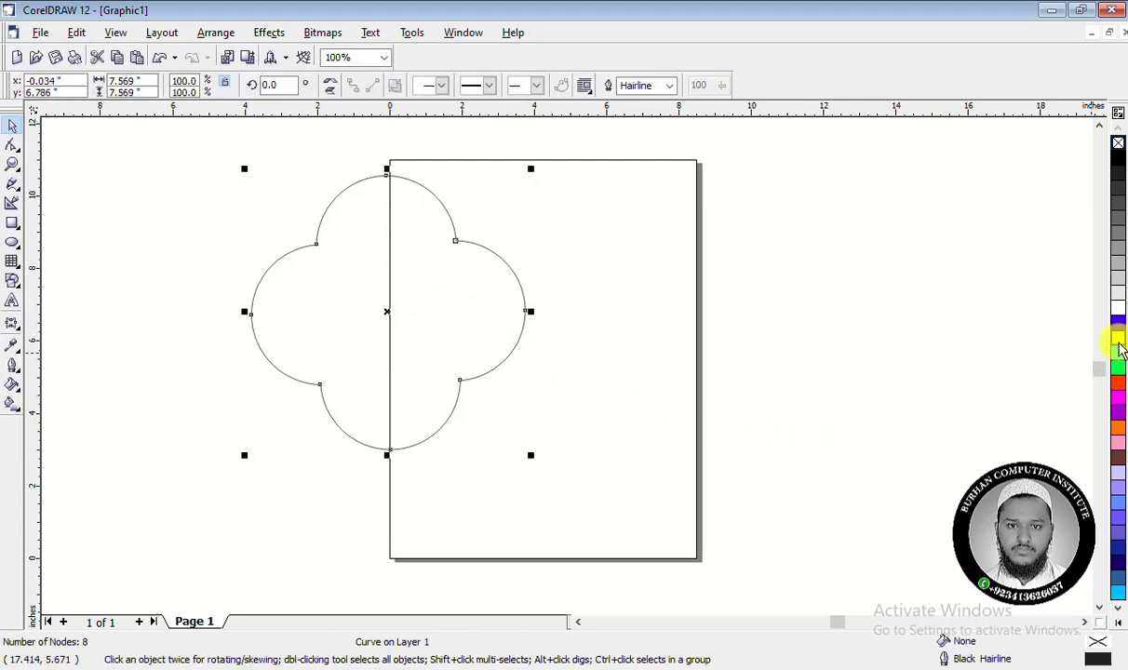
{"action": "left_click", "coordinate": [1118, 337]}
{"action": "left_click", "coordinate": [798, 347]}
{"action": "left_click", "coordinate": [429, 296]}
{"action": "left_click_drag", "start_coordinate": [376, 283], "coordinate": [923, 265]}
{"action": "left_click", "coordinate": [571, 333]}
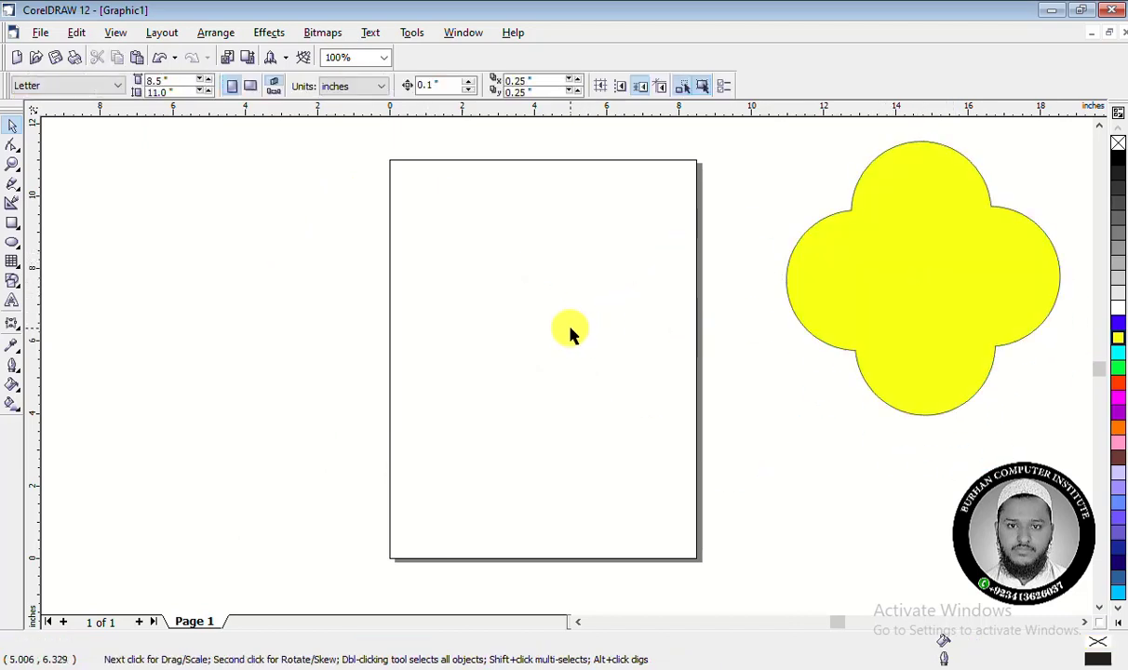
Draw a circle about 2.9 inches across left of the page and place a slightly overlapping copy to its right
{"action": "left_click", "coordinate": [13, 243]}
{"action": "left_click_drag", "start_coordinate": [180, 241], "coordinate": [283, 343]}
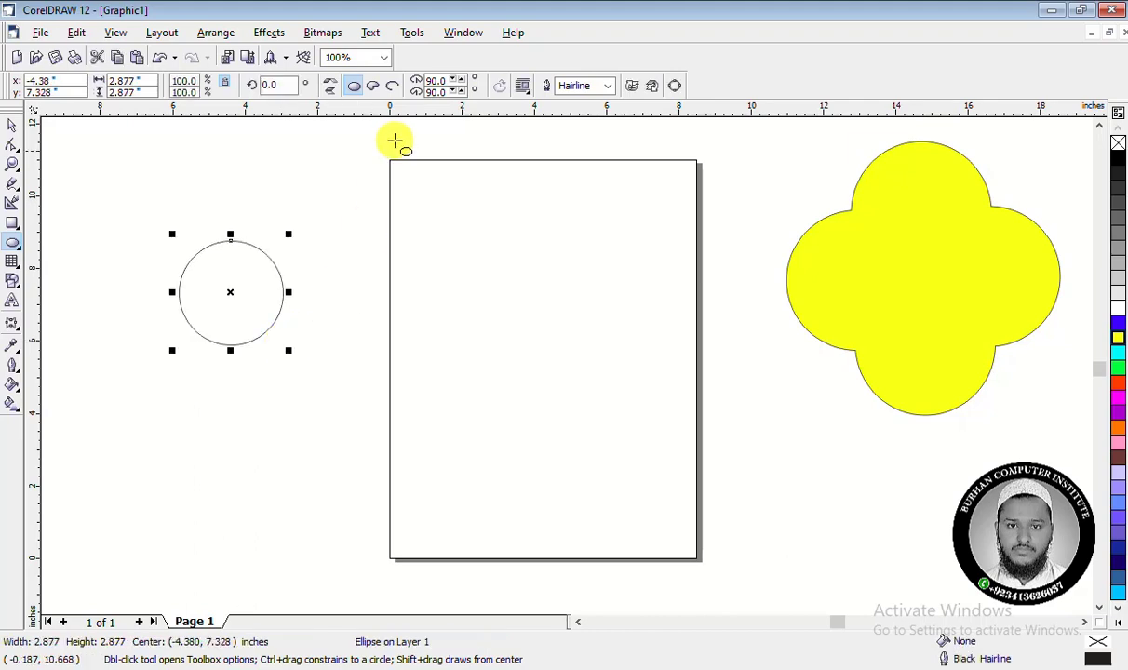
{"action": "left_click_drag", "start_coordinate": [299, 296], "coordinate": [331, 296]}
{"action": "right_click", "coordinate": [331, 296]}
{"action": "left_click", "coordinate": [13, 124]}
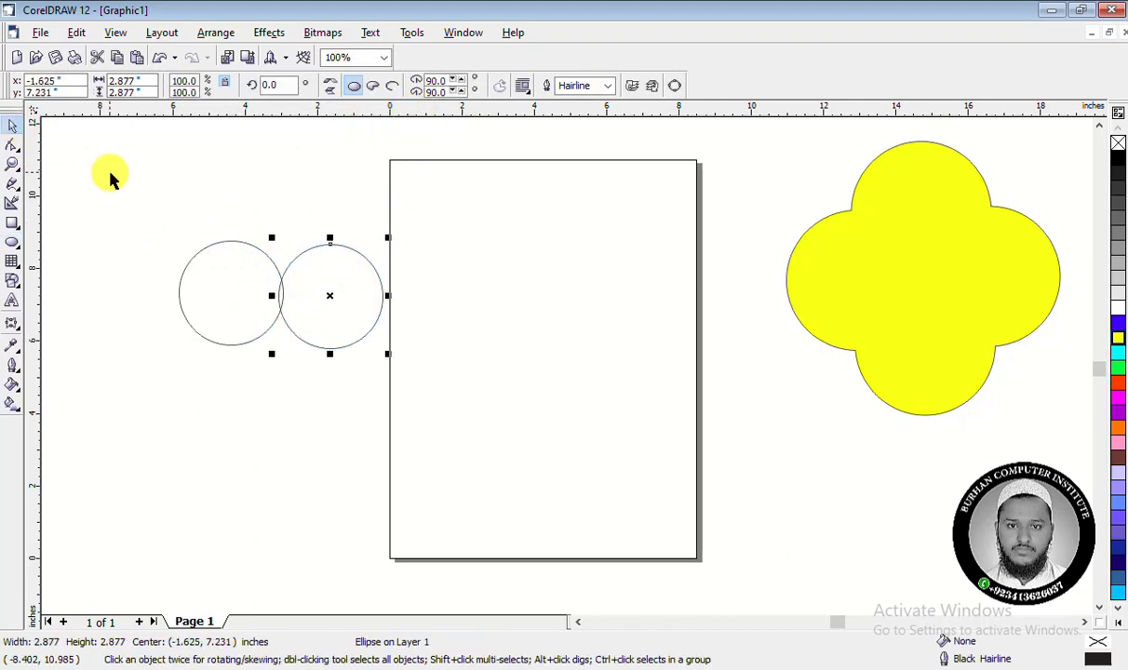
Move the copied circle away from the original, across the page's left edge
{"action": "left_click_drag", "start_coordinate": [108, 174], "coordinate": [493, 396]}
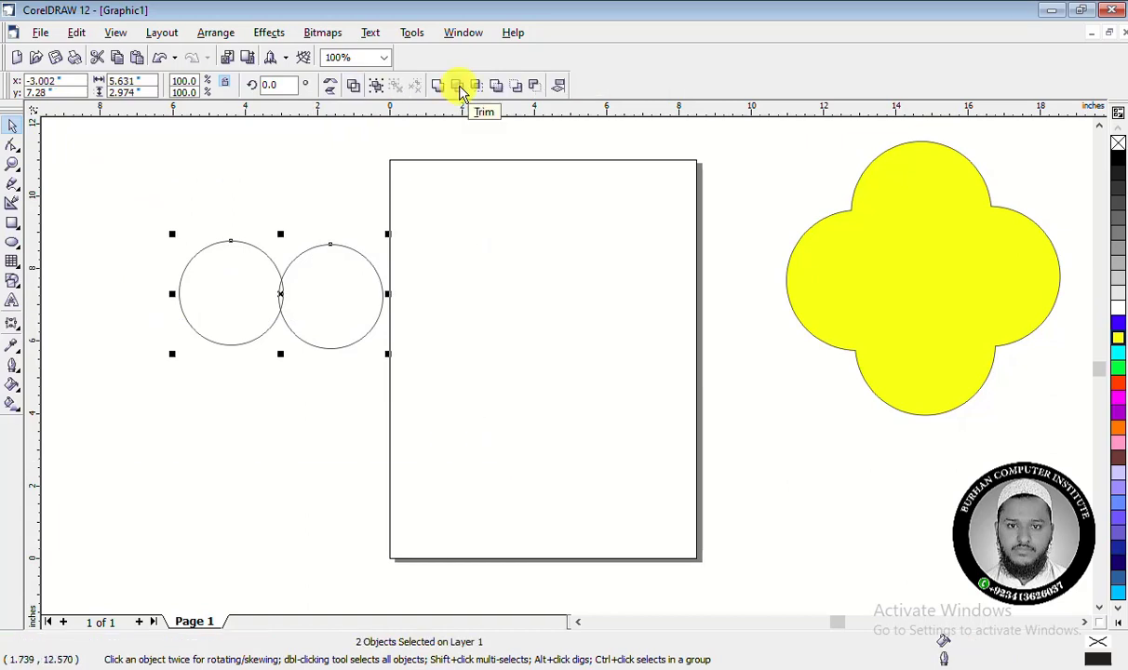
{"action": "left_click", "coordinate": [470, 309]}
{"action": "left_click_drag", "start_coordinate": [378, 302], "coordinate": [471, 299]}
{"action": "left_click", "coordinate": [335, 393]}
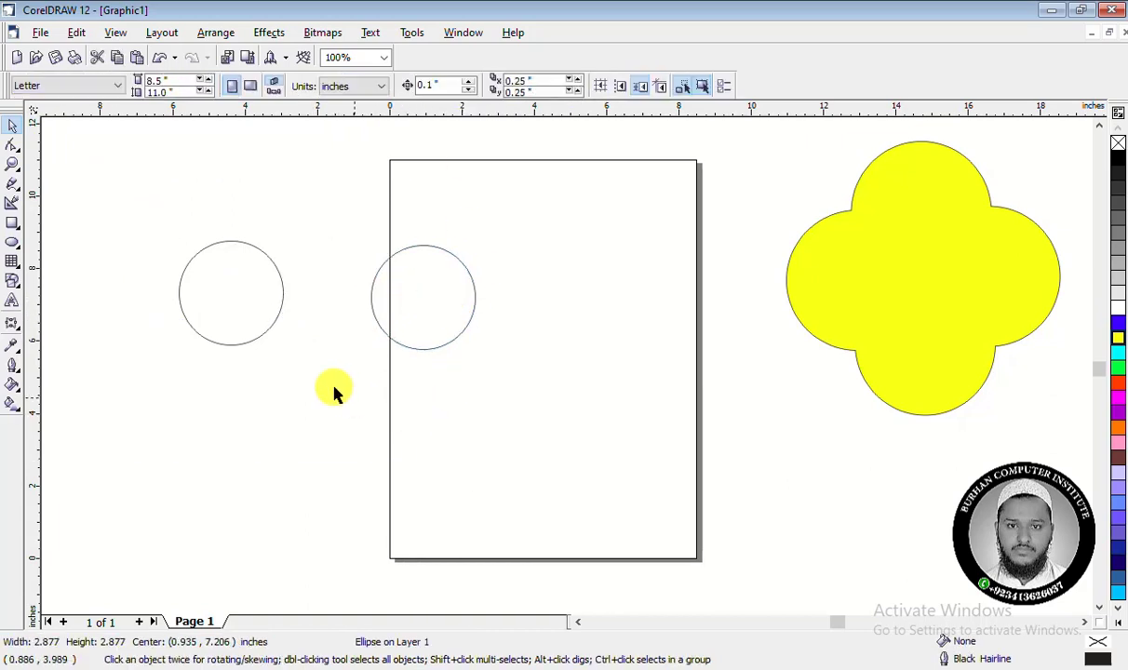
Draw a rectangle about 4.1 by 1.9 inches below the circles and a narrow vertical one about 0.5 by 4.9 inches crossing it
{"action": "left_click", "coordinate": [12, 224]}
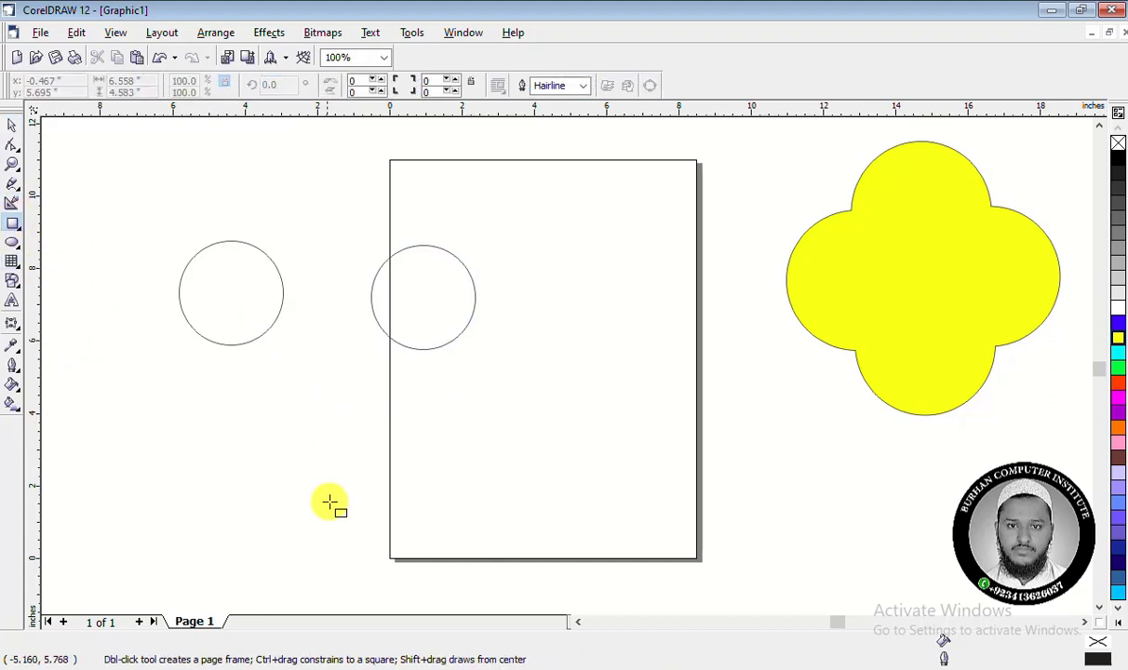
{"action": "mouse_move", "coordinate": [266, 441]}
{"action": "left_mouse_down"}
{"action": "mouse_move", "coordinate": [337, 511]}
{"action": "mouse_move", "coordinate": [416, 508]}
{"action": "left_mouse_up"}
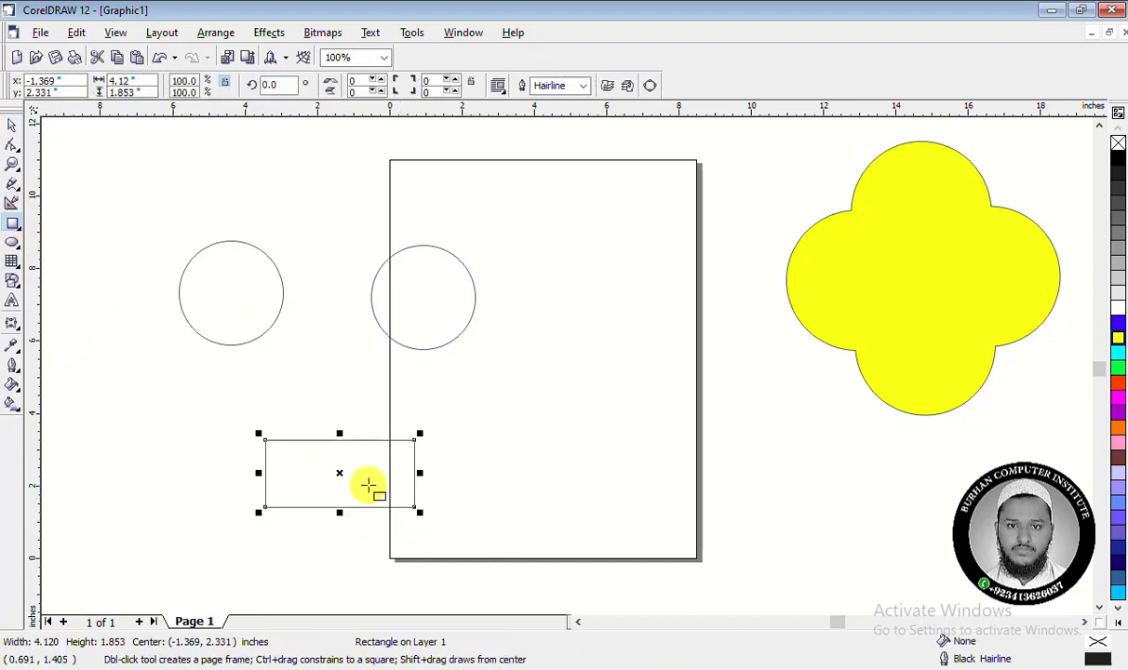
{"action": "left_click_drag", "start_coordinate": [340, 471], "coordinate": [295, 445]}
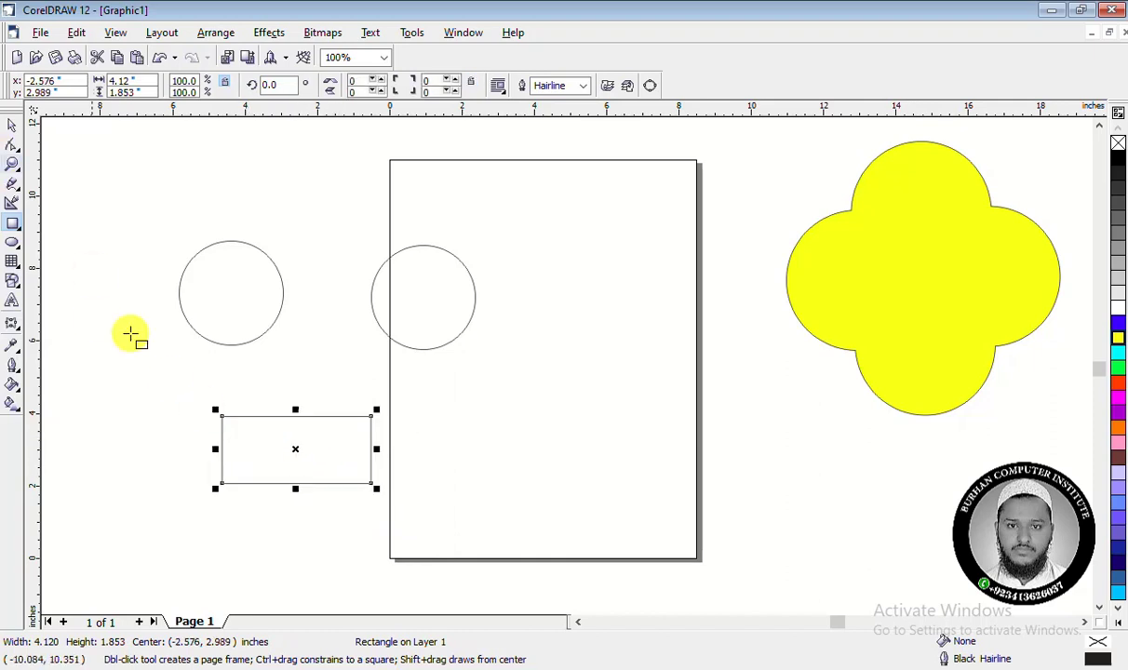
{"action": "left_click_drag", "start_coordinate": [258, 375], "coordinate": [273, 555]}
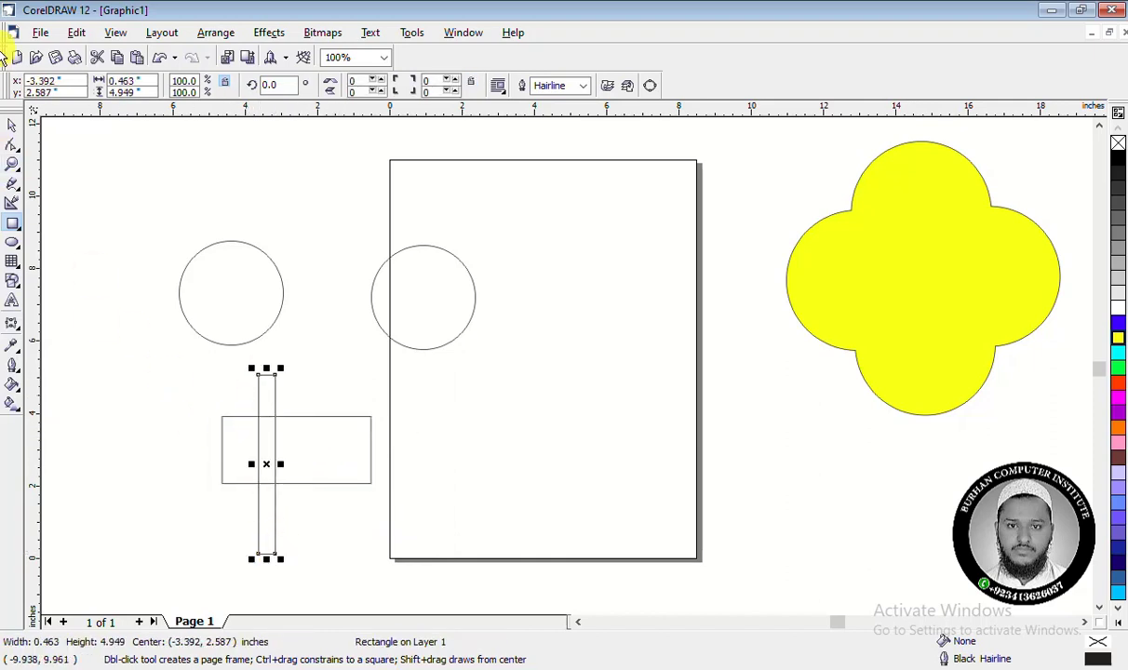
Fill the wide rectangle with cyan and the narrow vertical rectangle with orange
{"action": "left_click", "coordinate": [13, 124]}
{"action": "left_click", "coordinate": [328, 448]}
{"action": "left_click", "coordinate": [370, 451]}
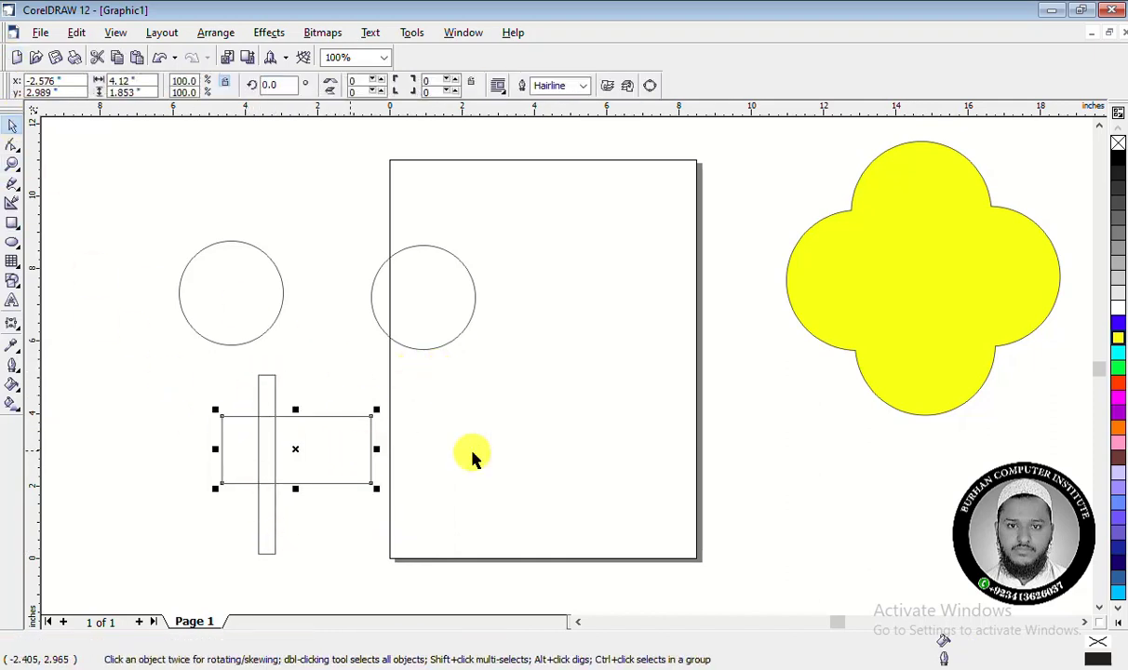
{"action": "left_click", "coordinate": [1120, 352]}
{"action": "left_click", "coordinate": [168, 514]}
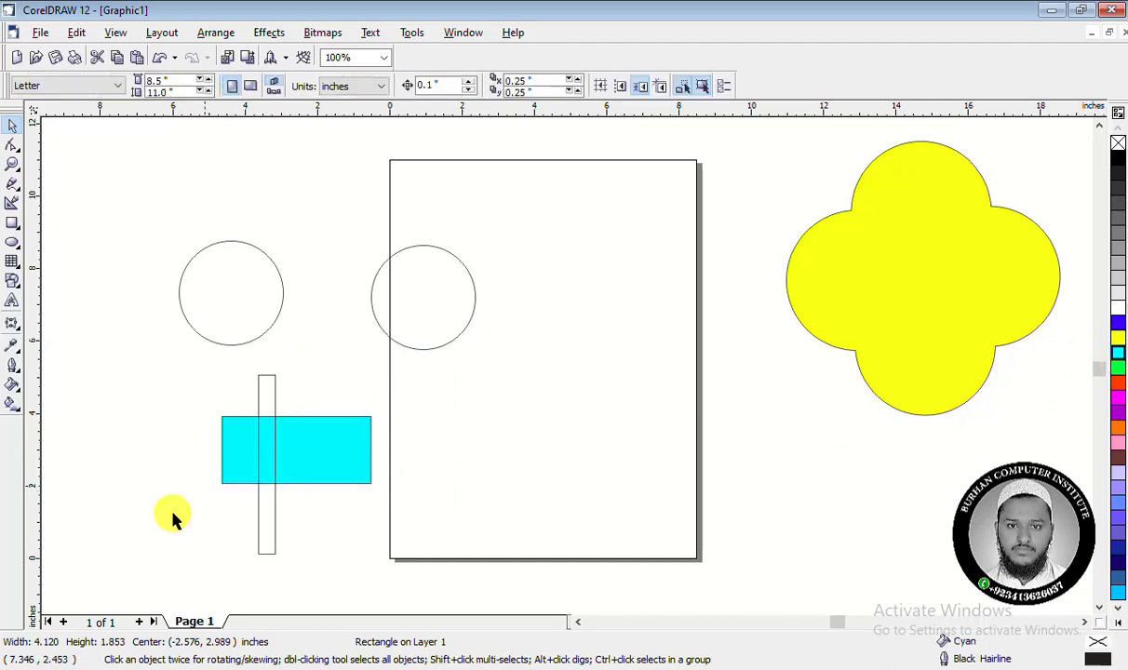
{"action": "left_click", "coordinate": [260, 522]}
{"action": "left_click", "coordinate": [1119, 430]}
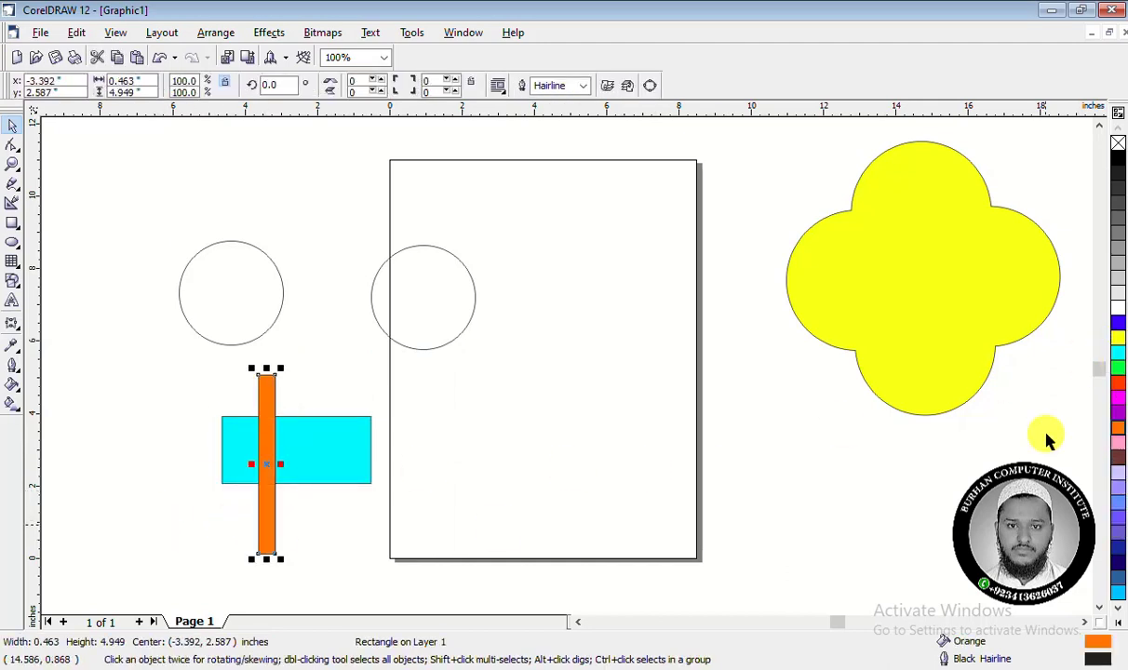
{"action": "left_click", "coordinate": [540, 507]}
Shift the orange rectangle slightly right across the cyan one and trim the cyan rectangle with it
{"action": "left_click_drag", "start_coordinate": [270, 491], "coordinate": [291, 466]}
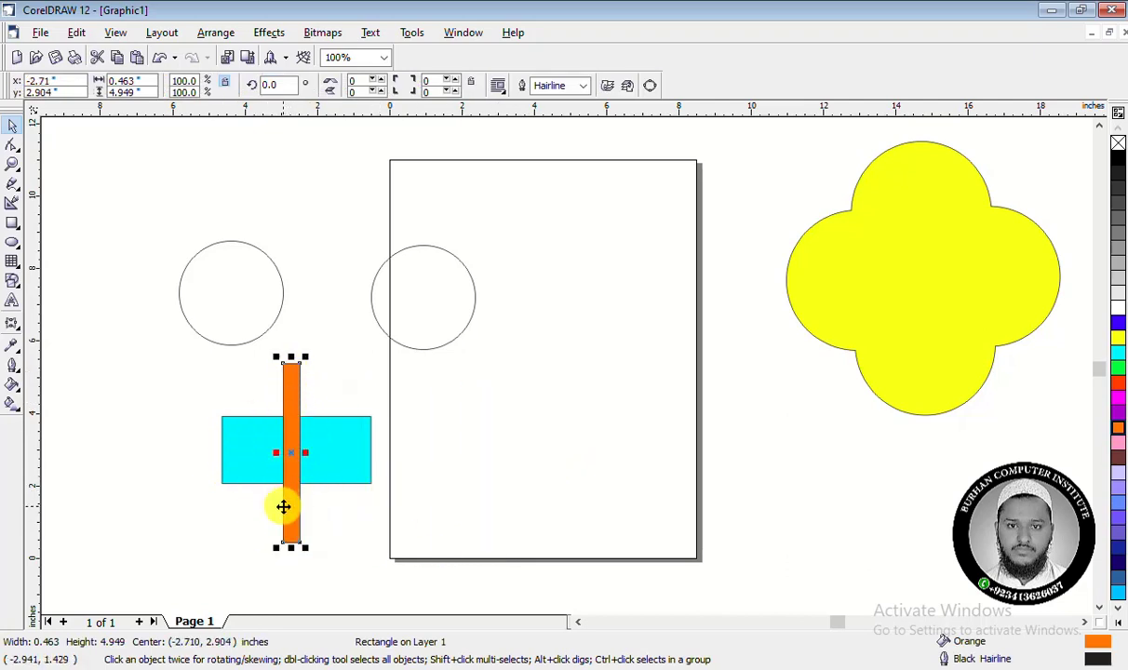
{"action": "left_click", "coordinate": [334, 439], "text": "shift"}
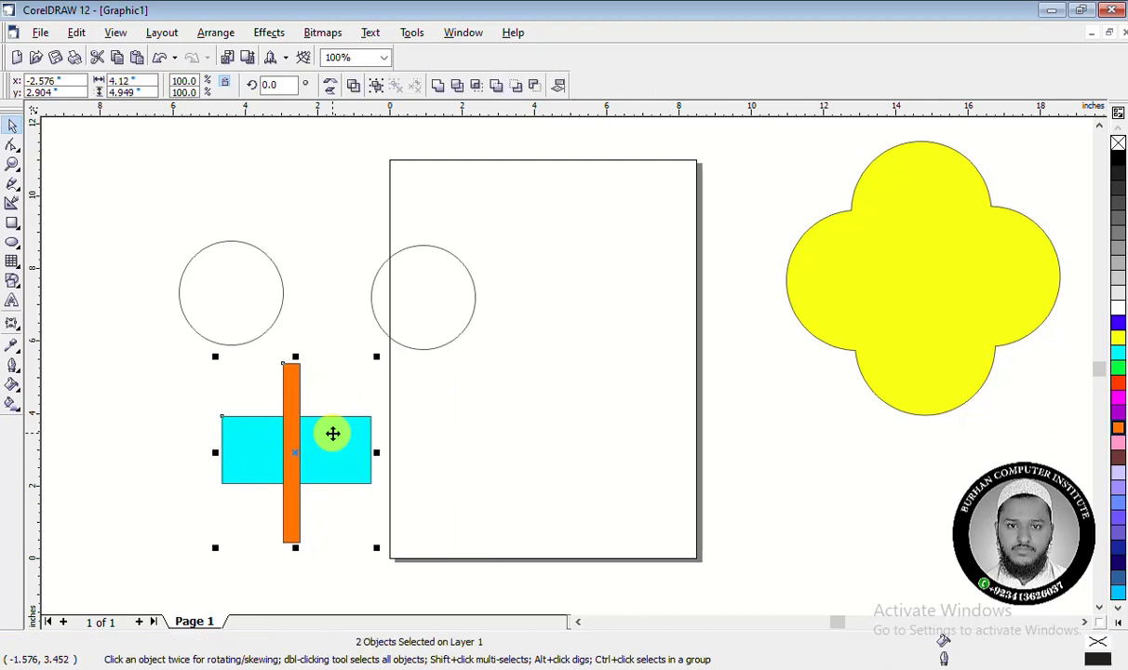
{"action": "left_click", "coordinate": [466, 90]}
Move the orange bar onto the page and reposition the split cyan shape just outside the page's left edge
{"action": "left_click", "coordinate": [414, 494]}
{"action": "left_click_drag", "start_coordinate": [292, 534], "coordinate": [509, 527]}
{"action": "left_click_drag", "start_coordinate": [236, 454], "coordinate": [193, 457]}
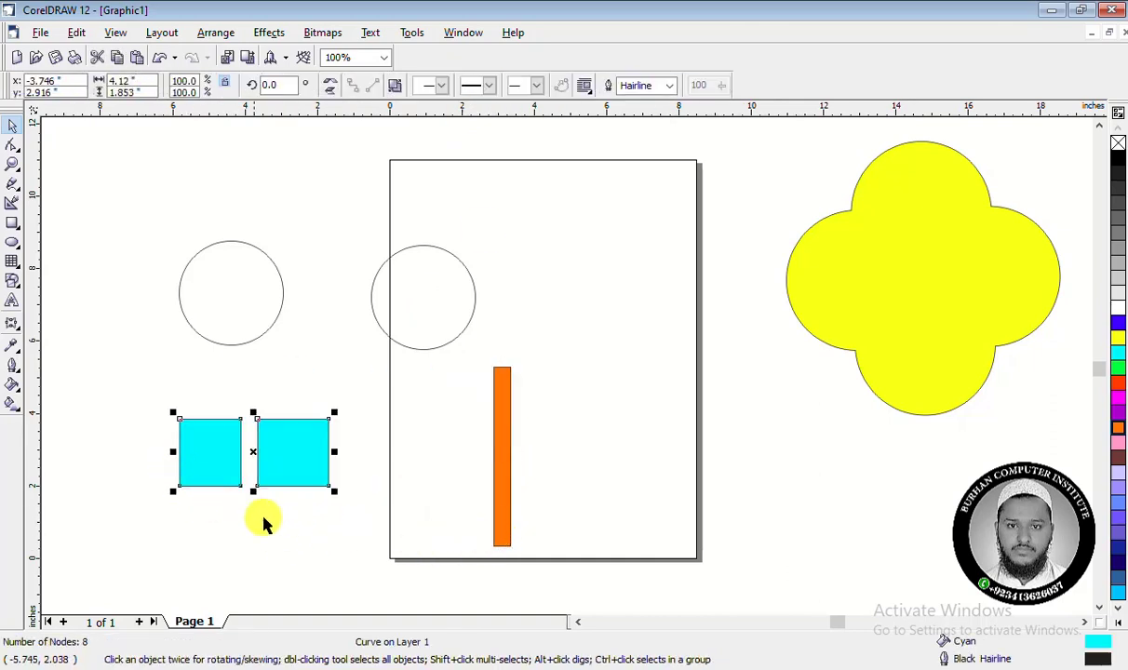
{"action": "left_click", "coordinate": [302, 462]}
{"action": "left_click", "coordinate": [368, 511]}
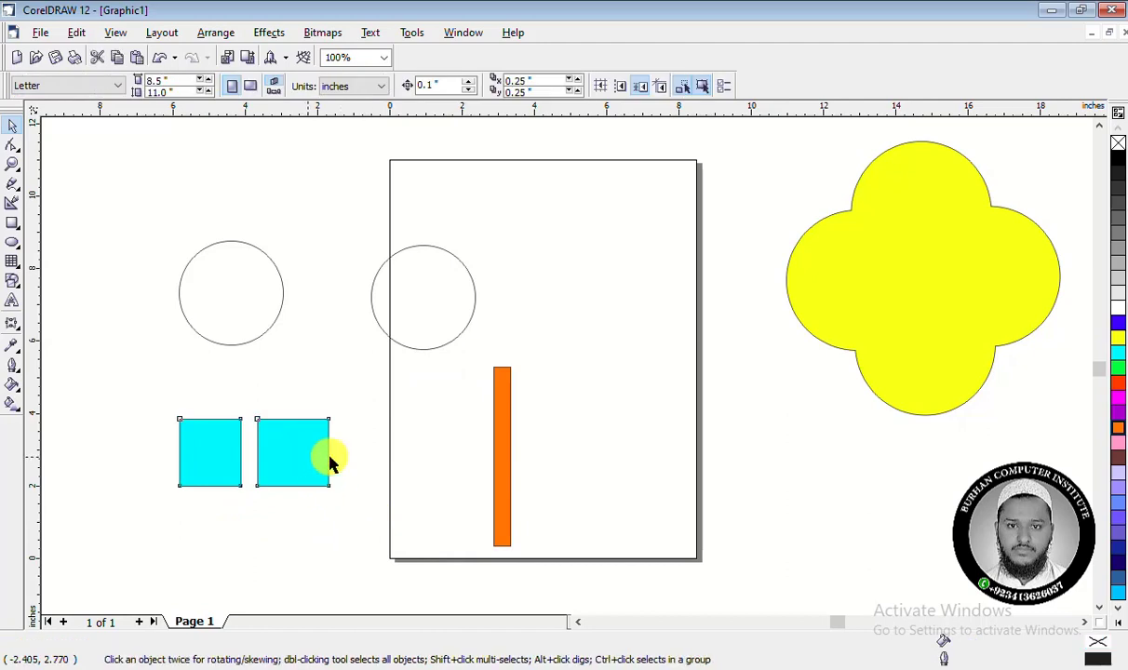
{"action": "left_click_drag", "start_coordinate": [328, 453], "coordinate": [376, 454]}
{"action": "left_click", "coordinate": [421, 514]}
Break the split cyan shape apart and move its two halves away from each other
{"action": "left_click", "coordinate": [343, 445]}
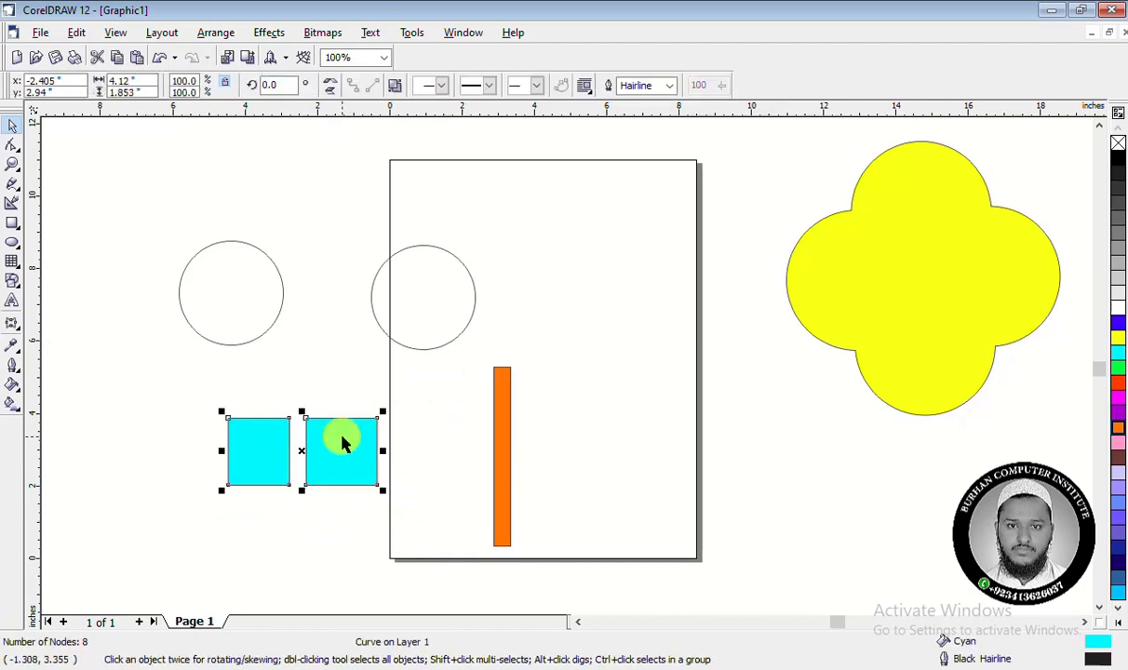
{"action": "right_click", "coordinate": [342, 445]}
{"action": "left_click", "coordinate": [390, 86]}
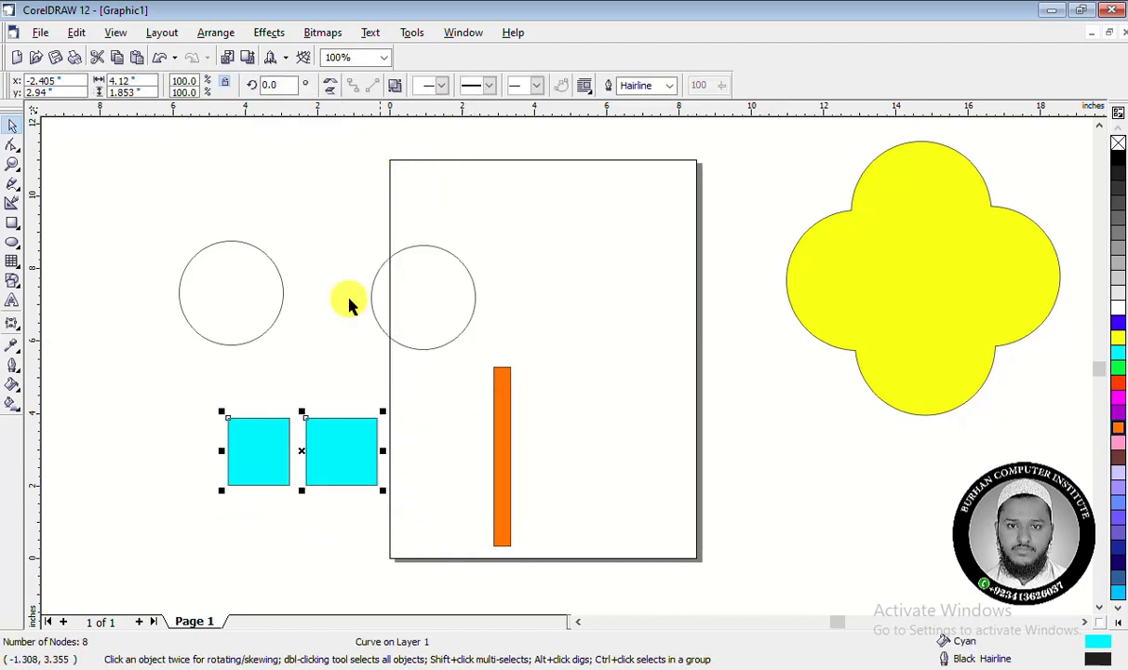
{"action": "left_click_drag", "start_coordinate": [337, 458], "coordinate": [446, 486]}
{"action": "left_click_drag", "start_coordinate": [234, 461], "coordinate": [177, 477]}
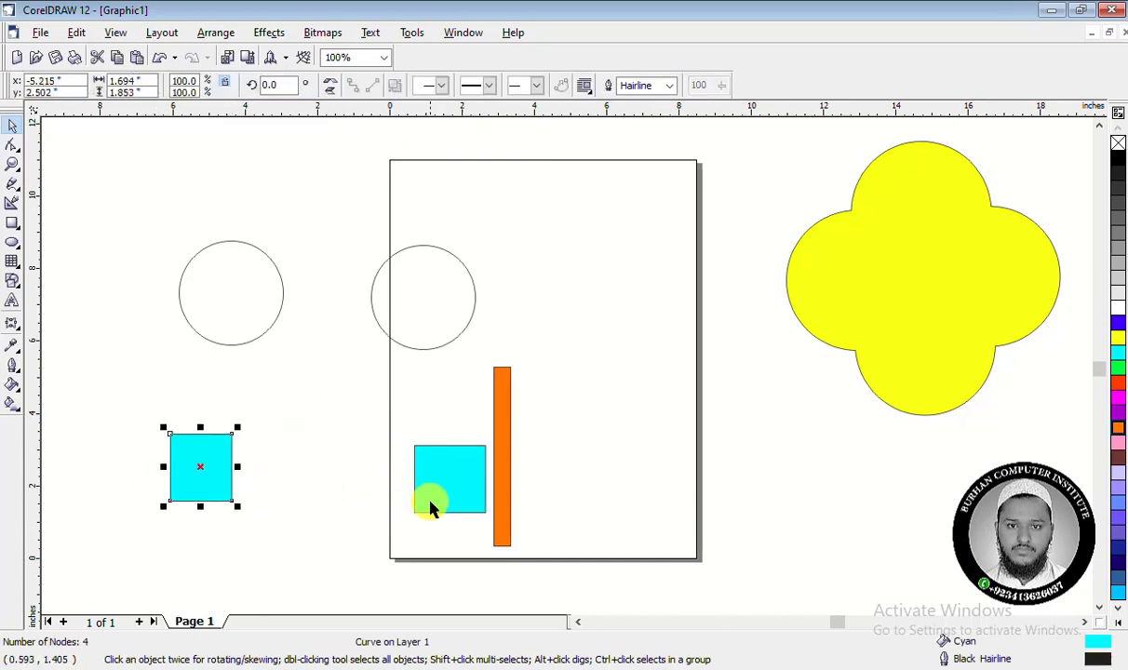
Bring the separated cyan piece back beside the other and move both pieces together to the page's lower-right corner
{"action": "left_click_drag", "start_coordinate": [431, 507], "coordinate": [278, 477]}
{"action": "right_click", "coordinate": [300, 452]}
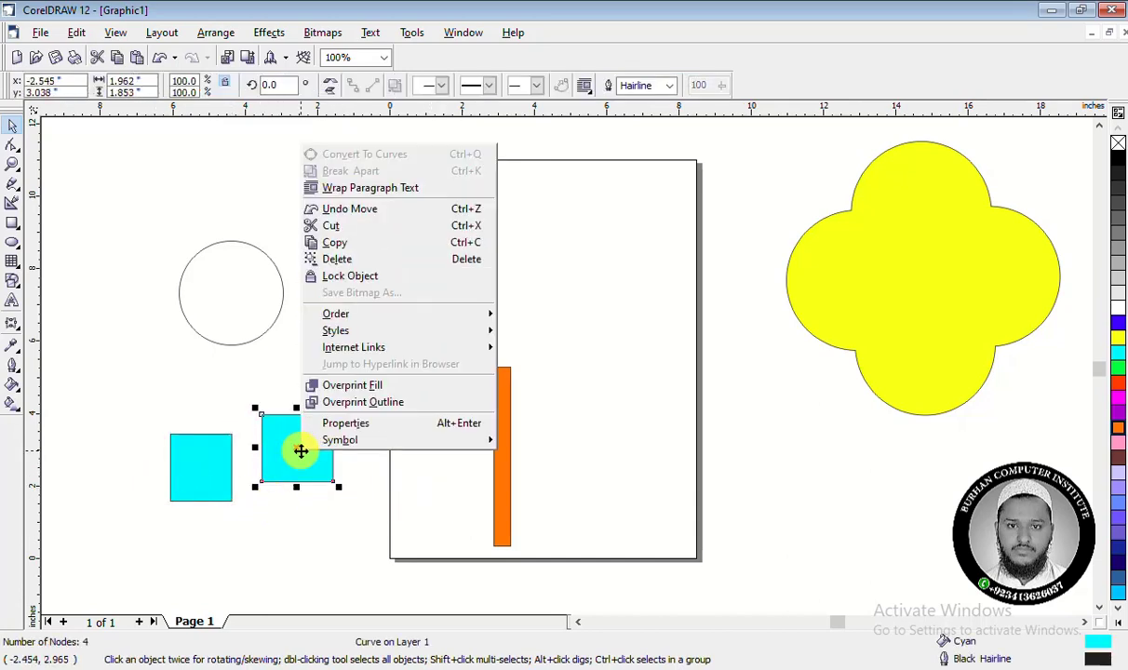
{"action": "left_click", "coordinate": [288, 517]}
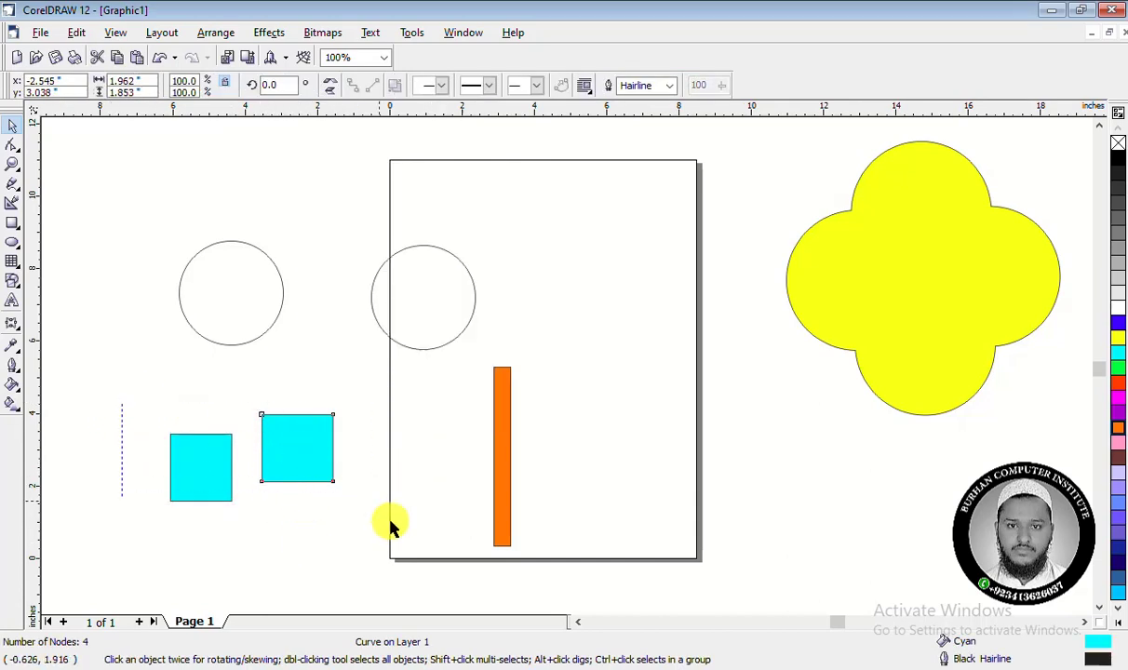
{"action": "left_click_drag", "start_coordinate": [391, 526], "coordinate": [391, 526]}
{"action": "left_click_drag", "start_coordinate": [285, 423], "coordinate": [783, 465]}
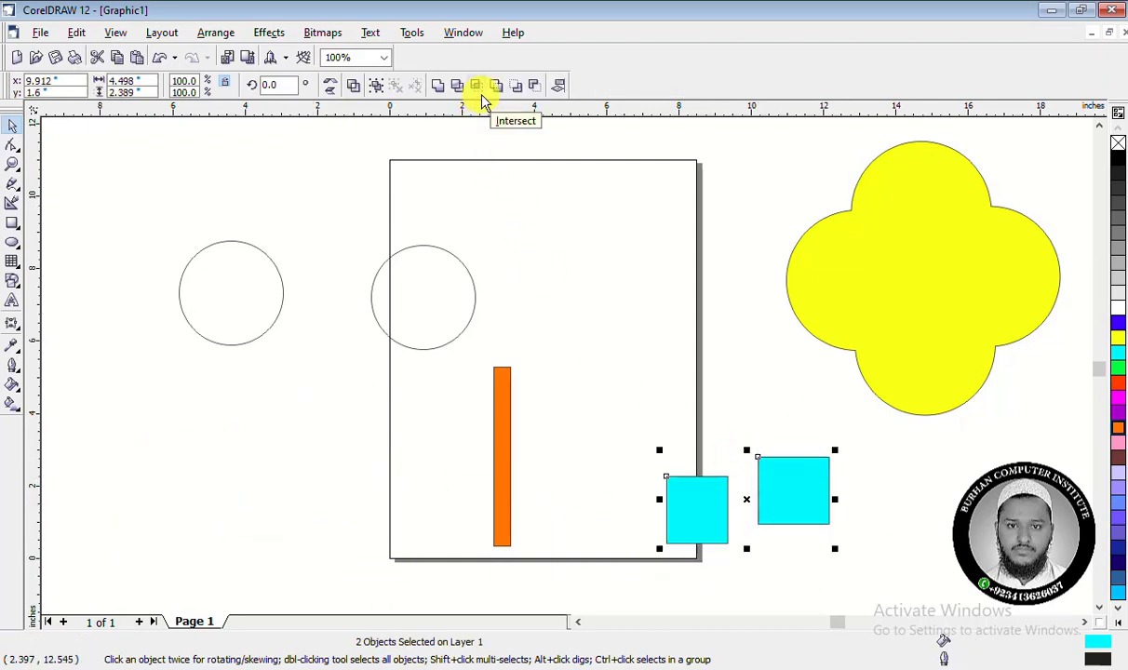
Draw a circle about 2.7 inches across at the lower left of the page and place an overlapping copy to its right
{"action": "left_click", "coordinate": [12, 244]}
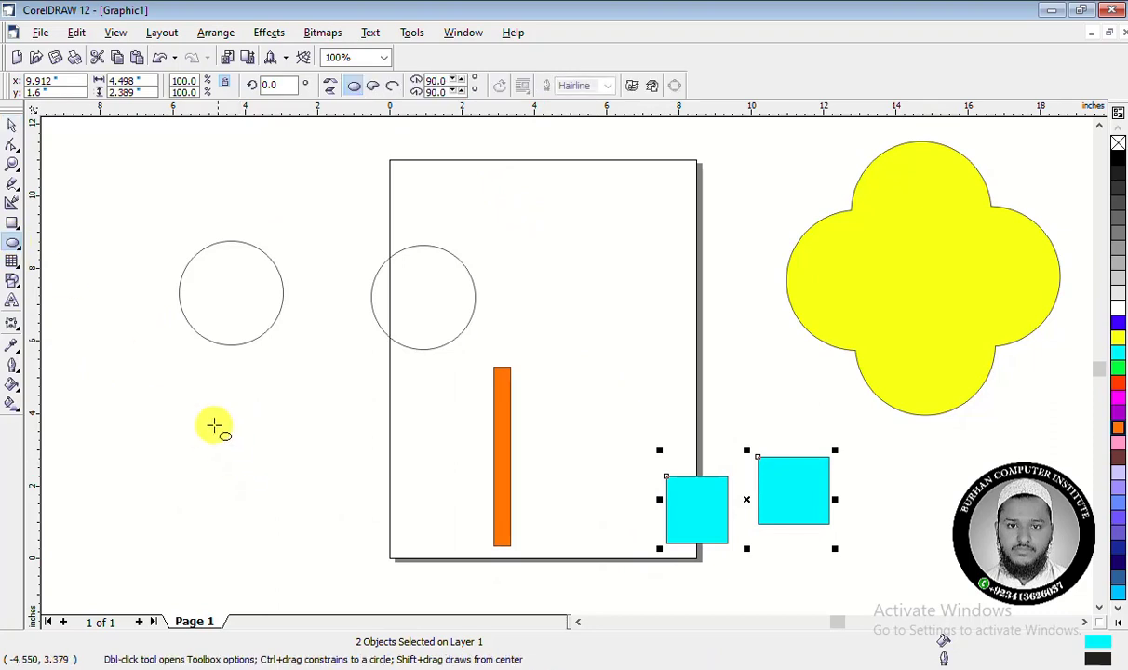
{"action": "left_click_drag", "start_coordinate": [214, 426], "coordinate": [307, 521]}
{"action": "left_click_drag", "start_coordinate": [258, 472], "coordinate": [326, 471]}
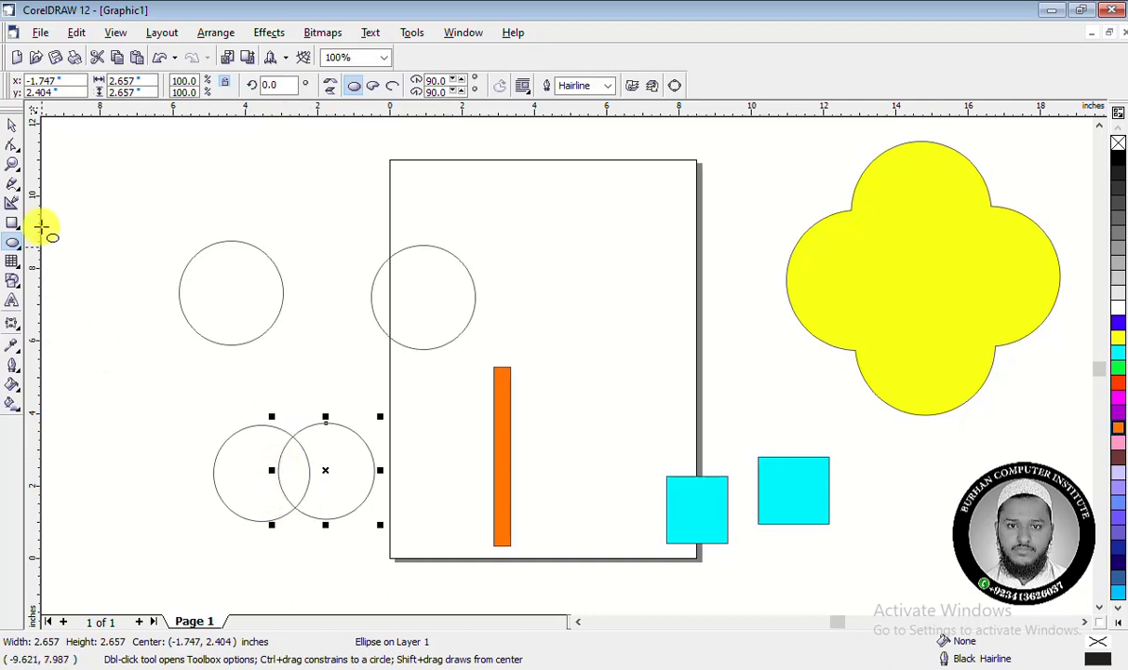
Intersect the two overlapping circles and move both circles away from the lens shape between them
{"action": "left_click", "coordinate": [9, 130]}
{"action": "left_click_drag", "start_coordinate": [160, 384], "coordinate": [454, 570]}
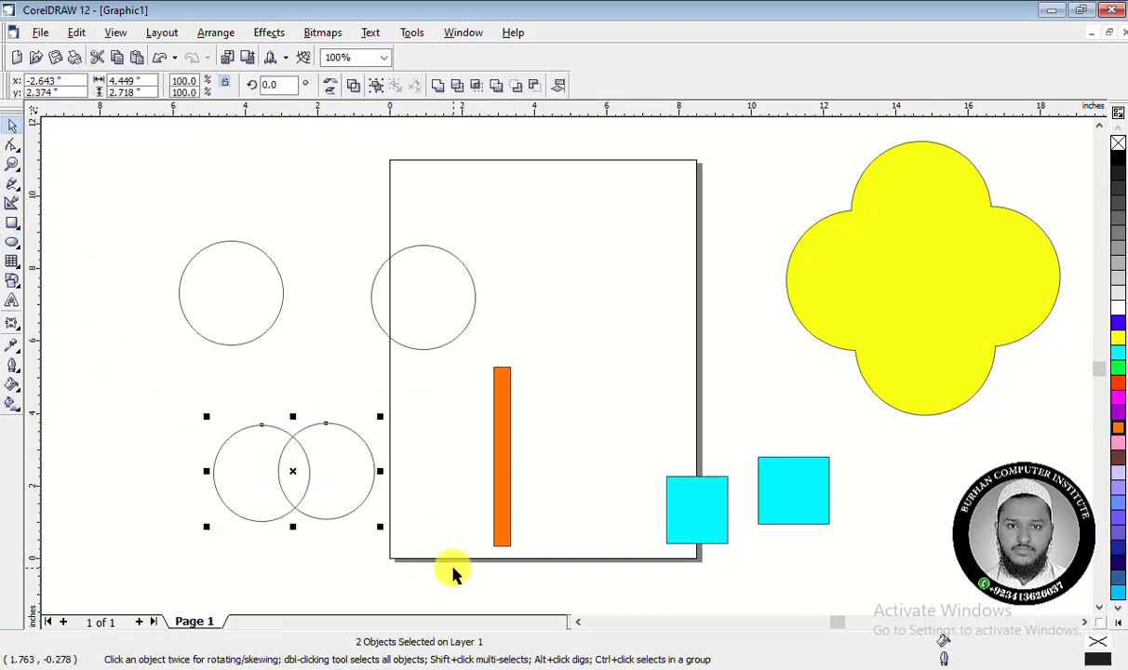
{"action": "left_click", "coordinate": [476, 91]}
{"action": "left_click", "coordinate": [409, 451]}
{"action": "left_click_drag", "start_coordinate": [371, 454], "coordinate": [450, 406]}
{"action": "left_click_drag", "start_coordinate": [219, 466], "coordinate": [130, 423]}
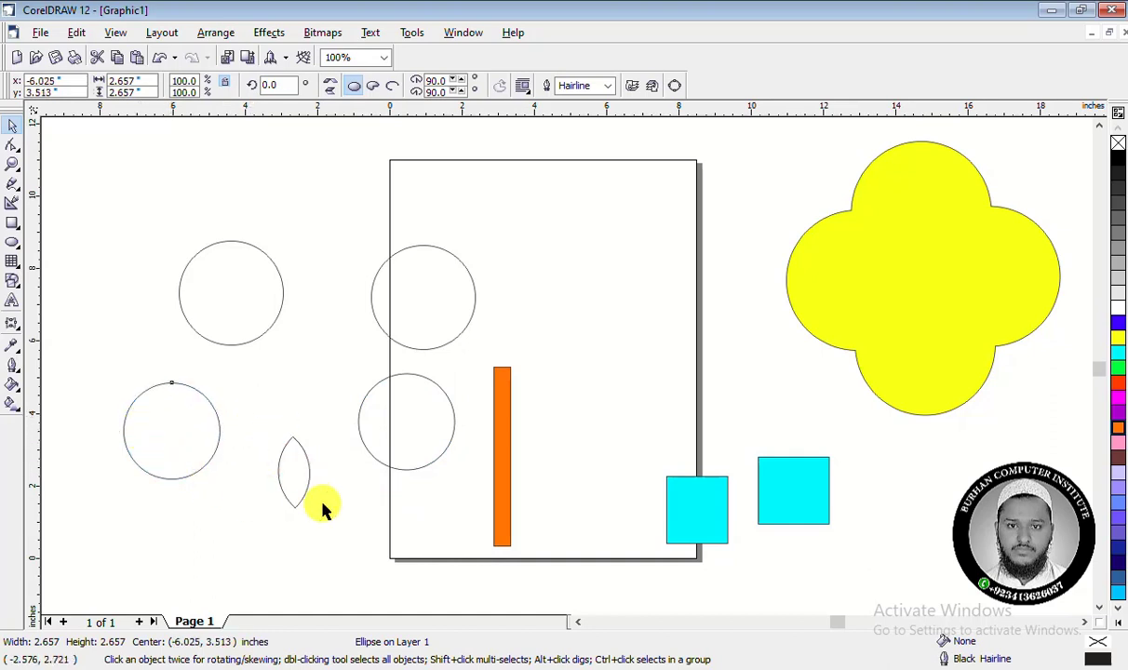
Move the lens shape above the circles, fill it yellow, and cross it with a copy rotated to horizontal
{"action": "left_click_drag", "start_coordinate": [299, 479], "coordinate": [433, 253]}
{"action": "left_click", "coordinate": [1119, 338]}
{"action": "left_click", "coordinate": [314, 176]}
{"action": "left_click", "coordinate": [267, 288]}
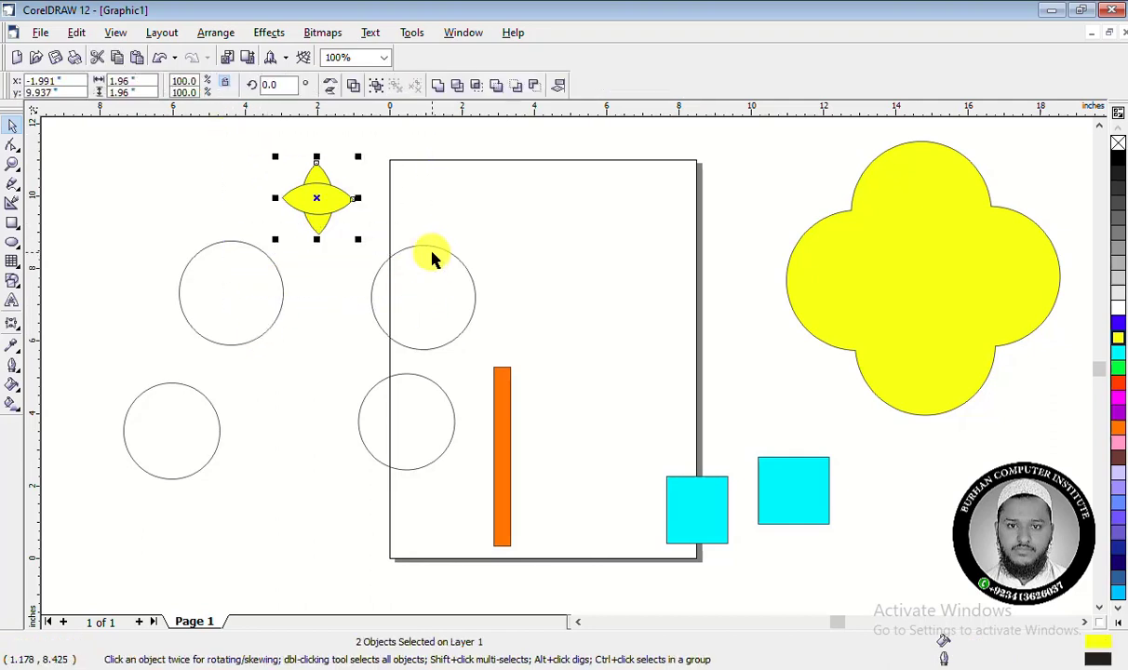
Weld the two crossed yellow lens shapes into a single four-pointed star
{"action": "left_click", "coordinate": [442, 86]}
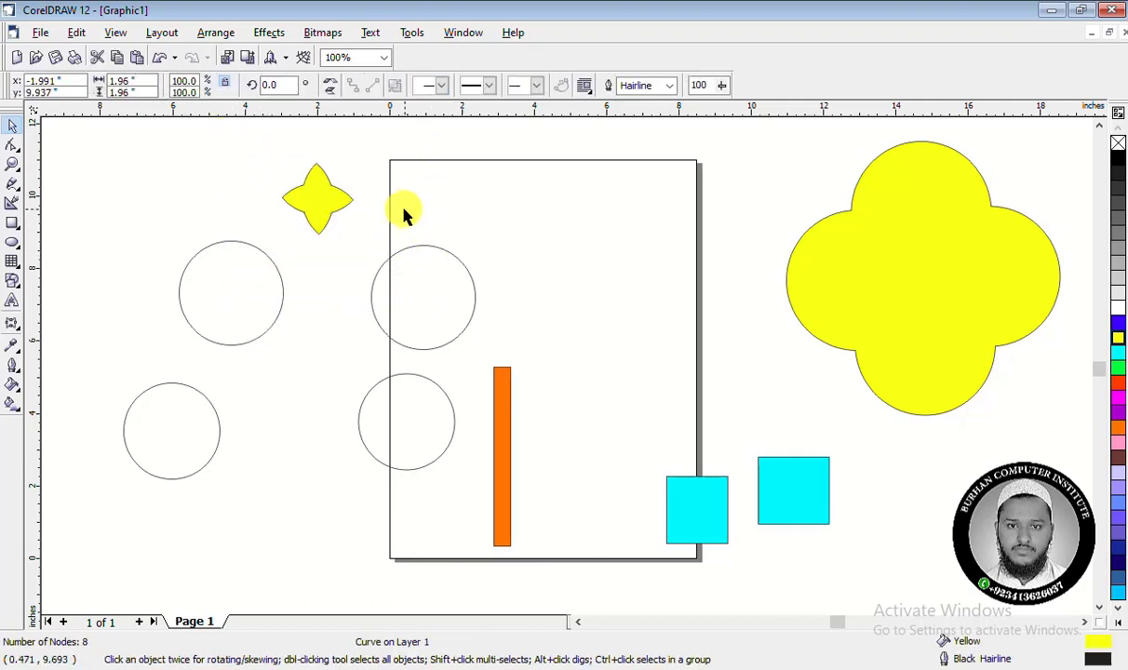
{"action": "left_click", "coordinate": [403, 214]}
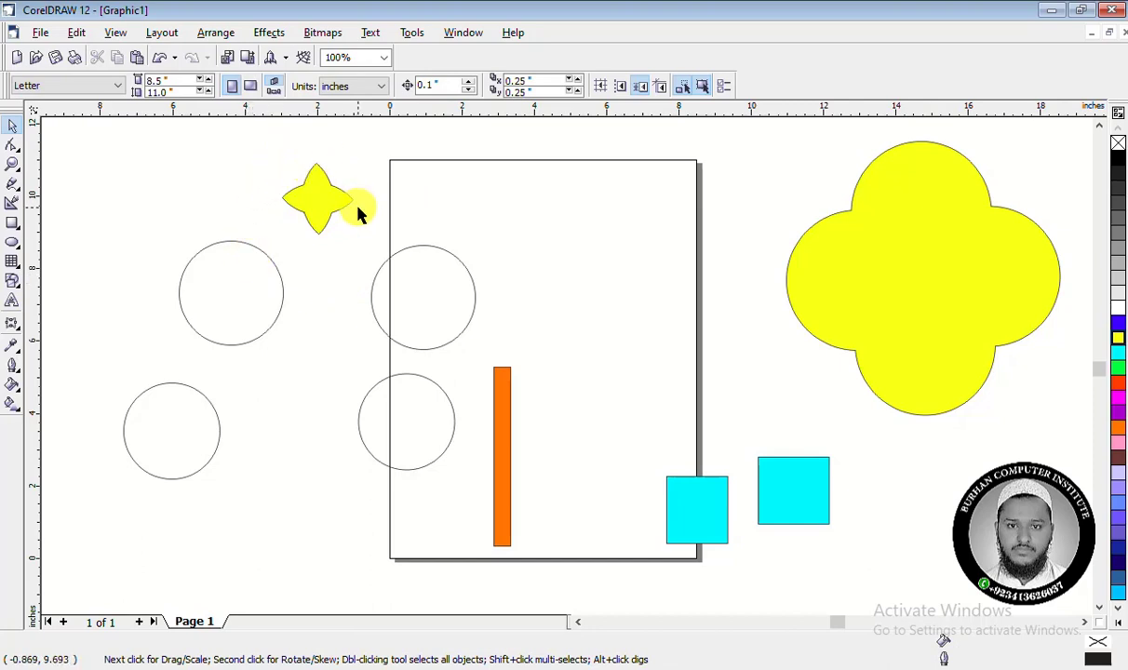
Trim the vertical yellow lens with the horizontal one and undo the test move of the horizontal lens
{"action": "left_click_drag", "start_coordinate": [228, 144], "coordinate": [421, 258]}
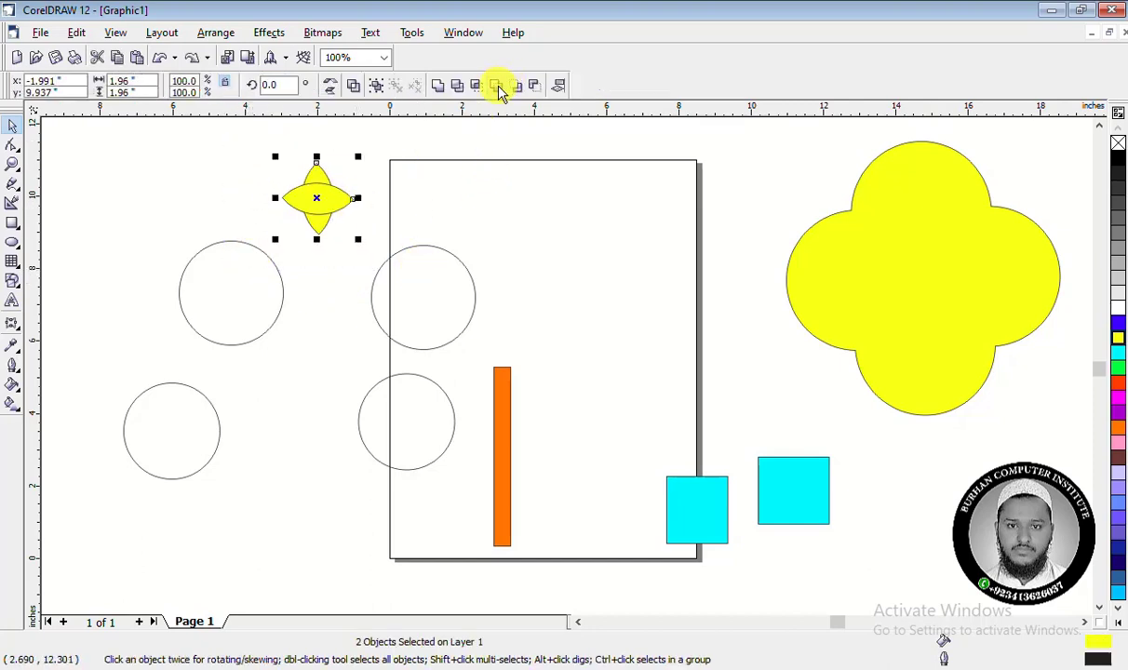
{"action": "left_click", "coordinate": [463, 87]}
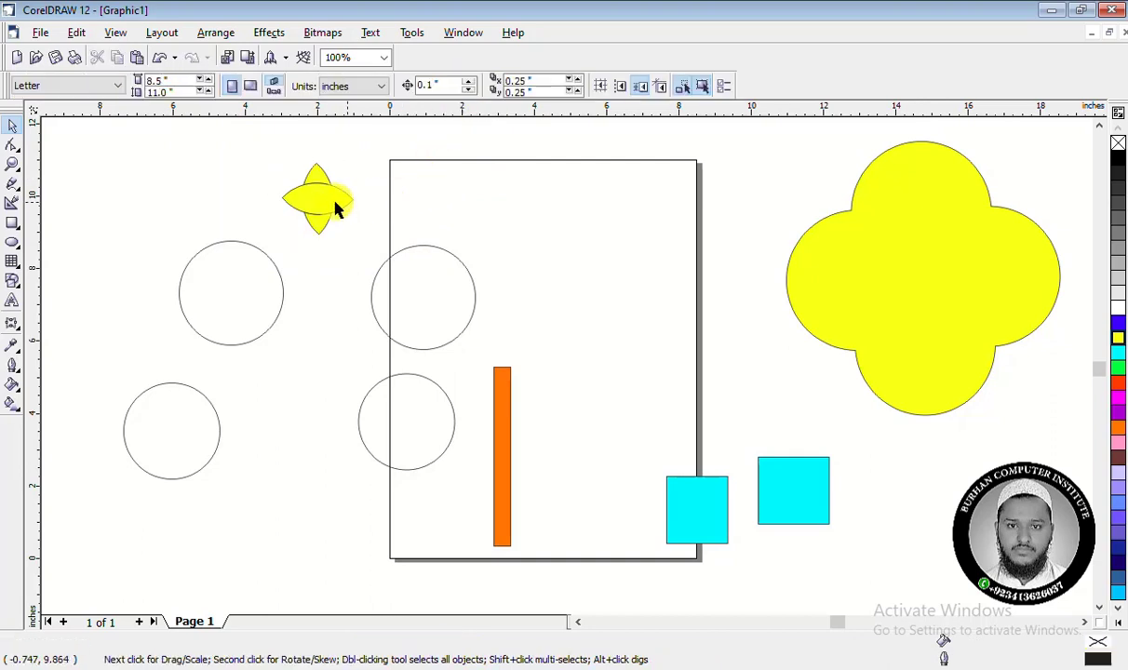
{"action": "left_click_drag", "start_coordinate": [320, 196], "coordinate": [469, 194]}
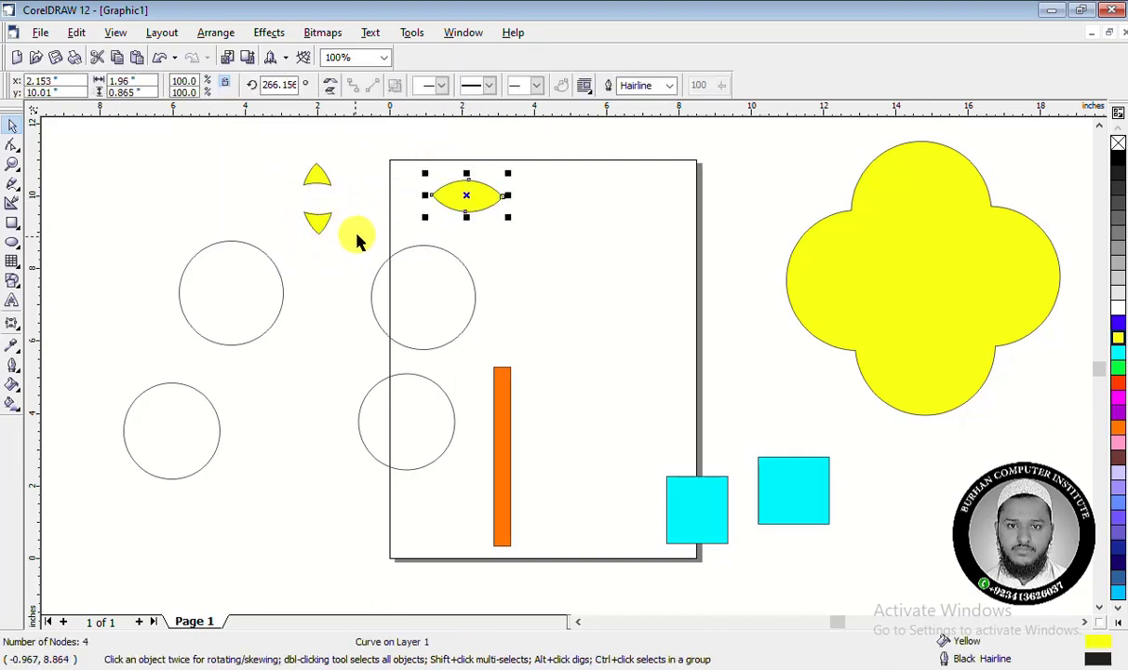
{"action": "key", "text": "ctrl+z"}
{"action": "left_click", "coordinate": [310, 391]}
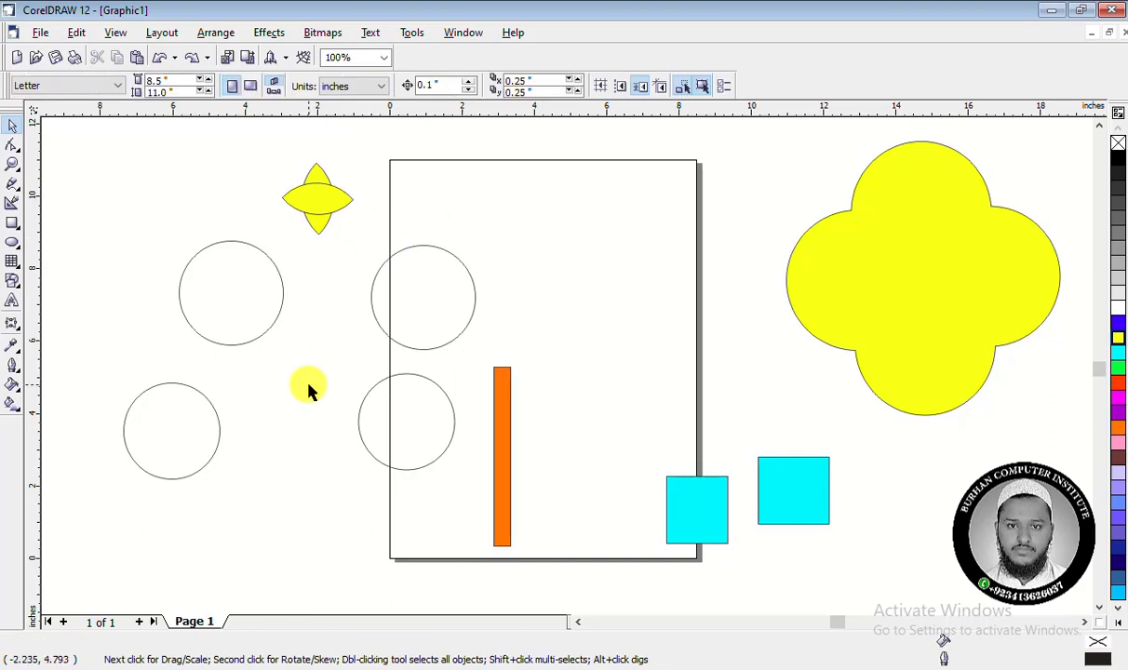
Draw a rectangle about 2.4 by 2.5 inches on the page and place an overlapping copy up and to its right
{"action": "left_click", "coordinate": [13, 224]}
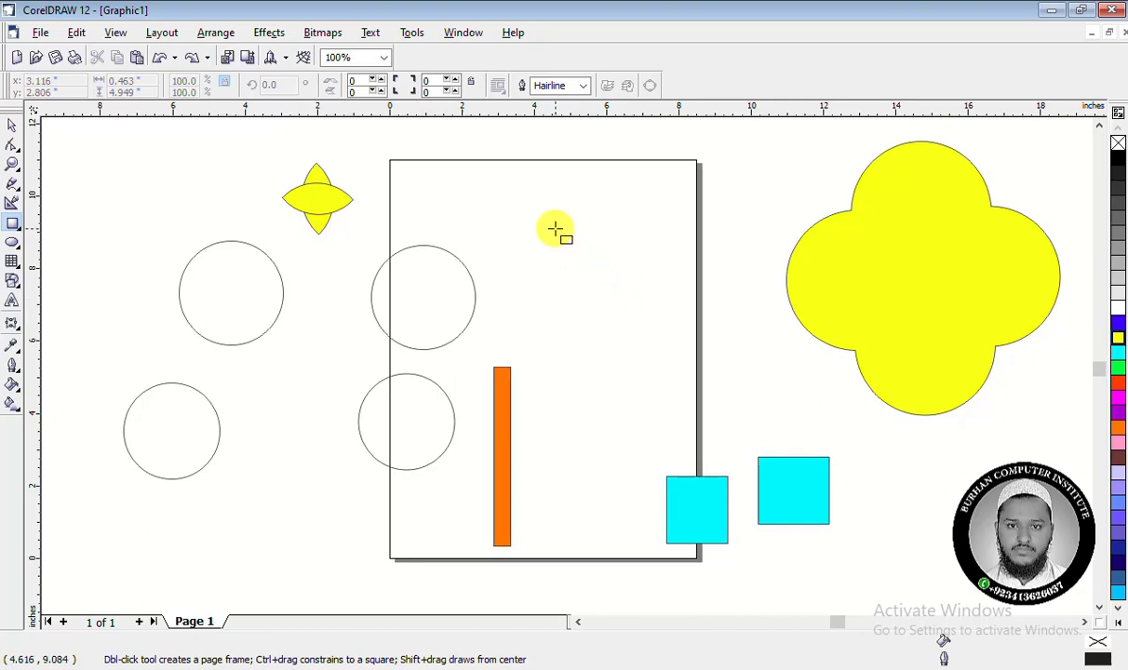
{"action": "left_click_drag", "start_coordinate": [555, 229], "coordinate": [643, 321]}
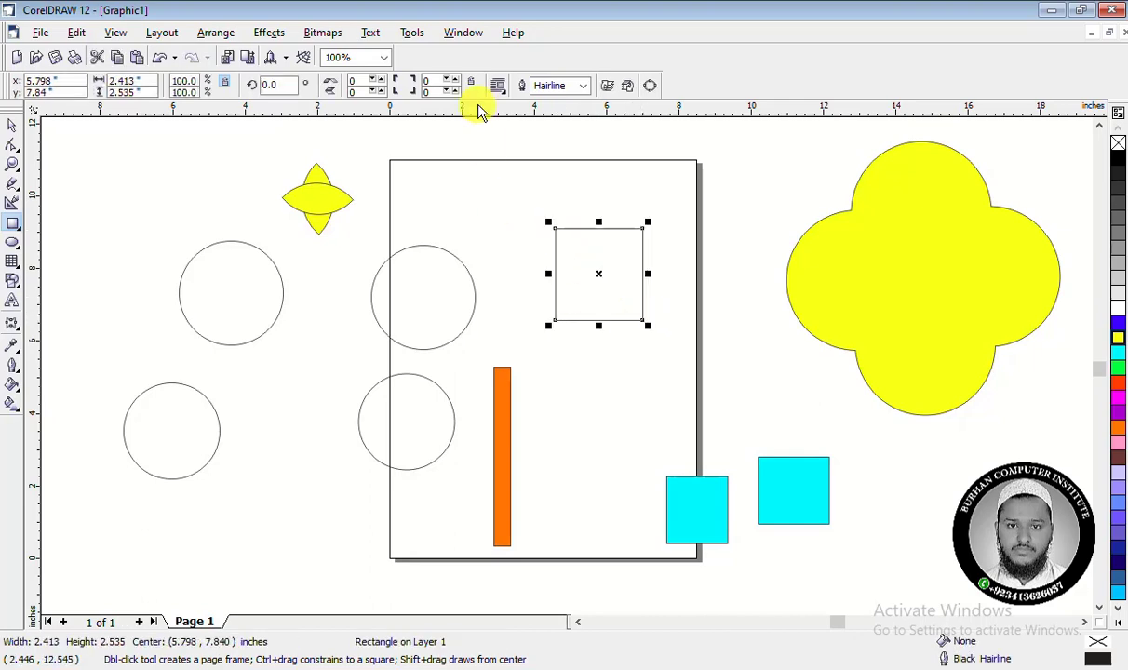
{"action": "left_click_drag", "start_coordinate": [600, 273], "coordinate": [630, 258]}
Apply Simplify to the two overlapping rectangles and move the uncut one away across the page's right edge
{"action": "left_click", "coordinate": [13, 126]}
{"action": "left_click_drag", "start_coordinate": [513, 183], "coordinate": [678, 359]}
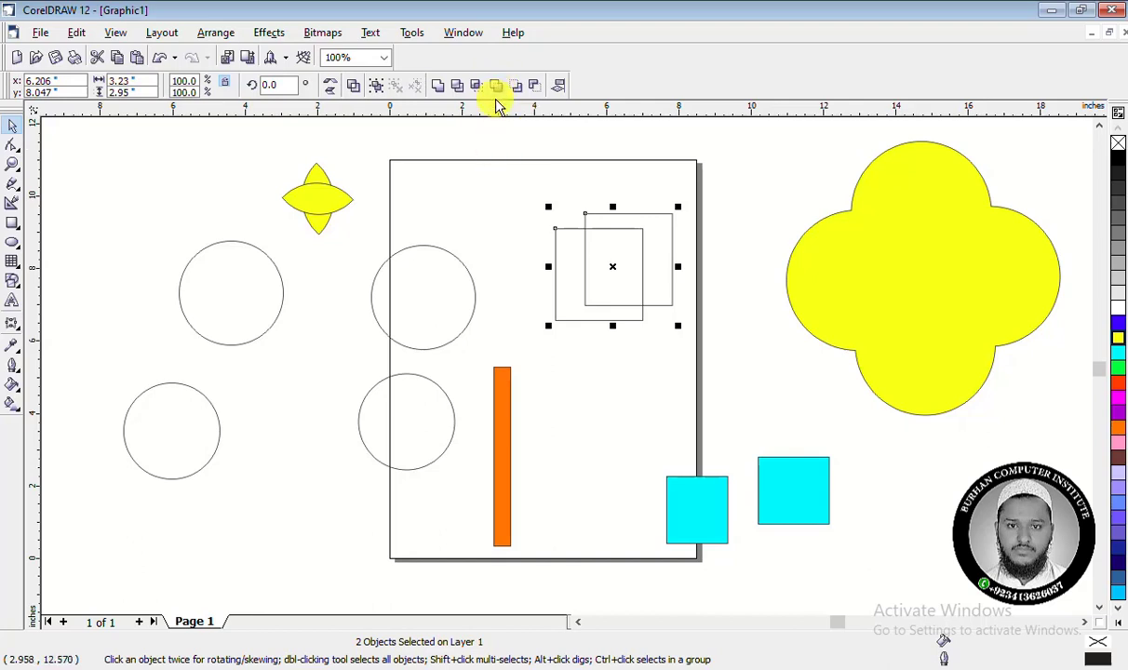
{"action": "left_click", "coordinate": [499, 90]}
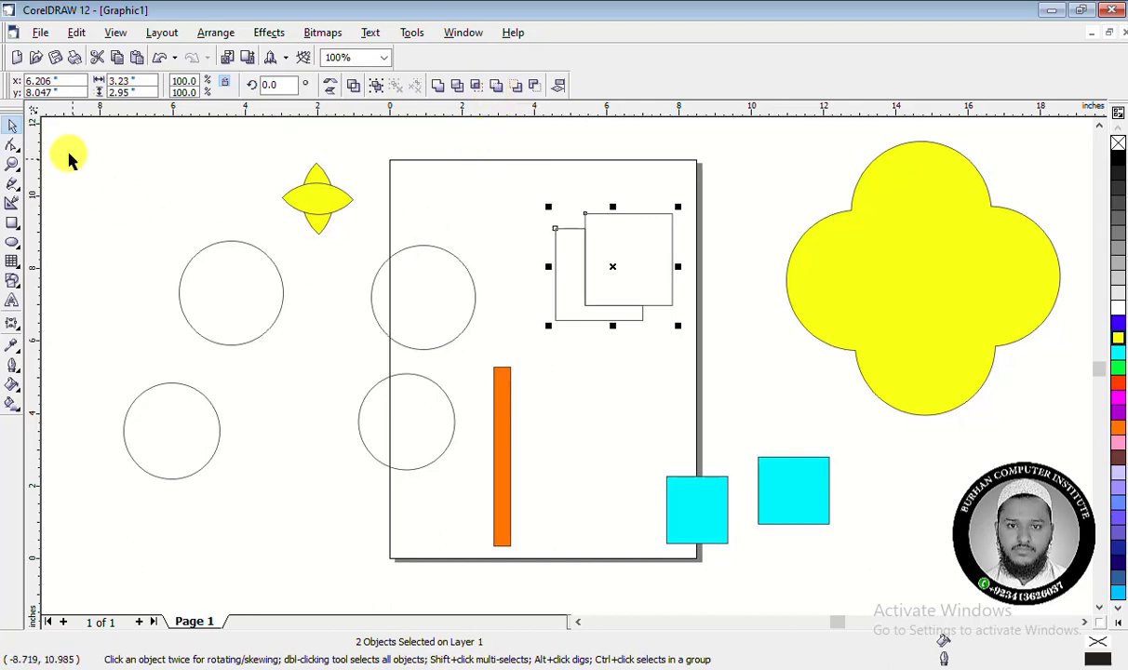
{"action": "left_click", "coordinate": [501, 182]}
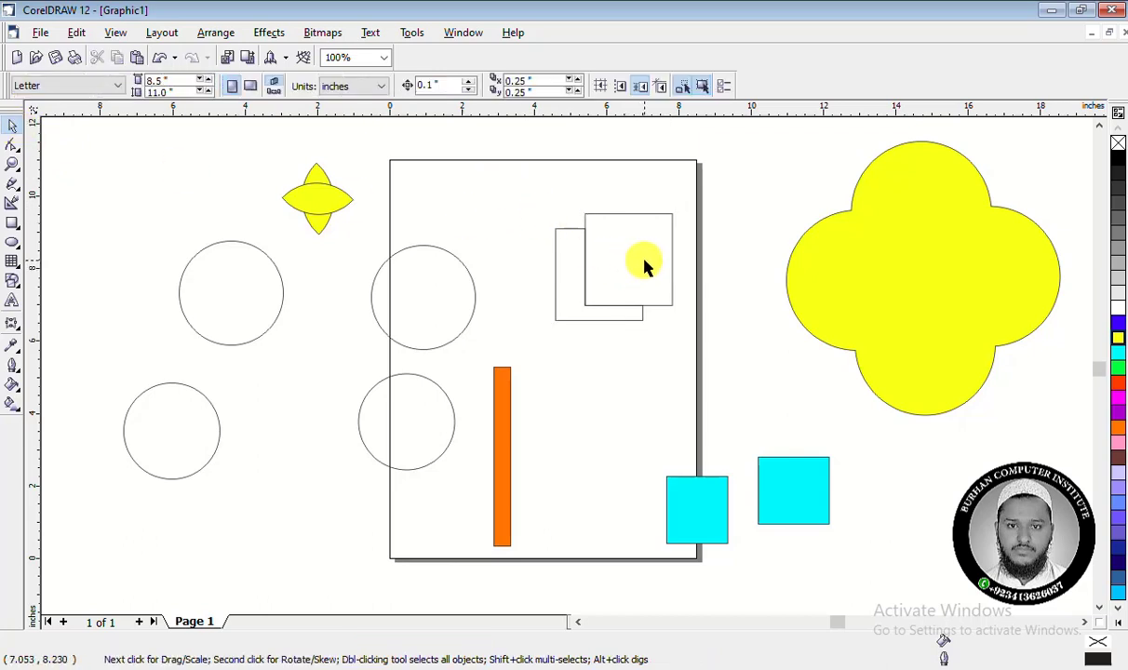
{"action": "left_click_drag", "start_coordinate": [646, 266], "coordinate": [728, 201]}
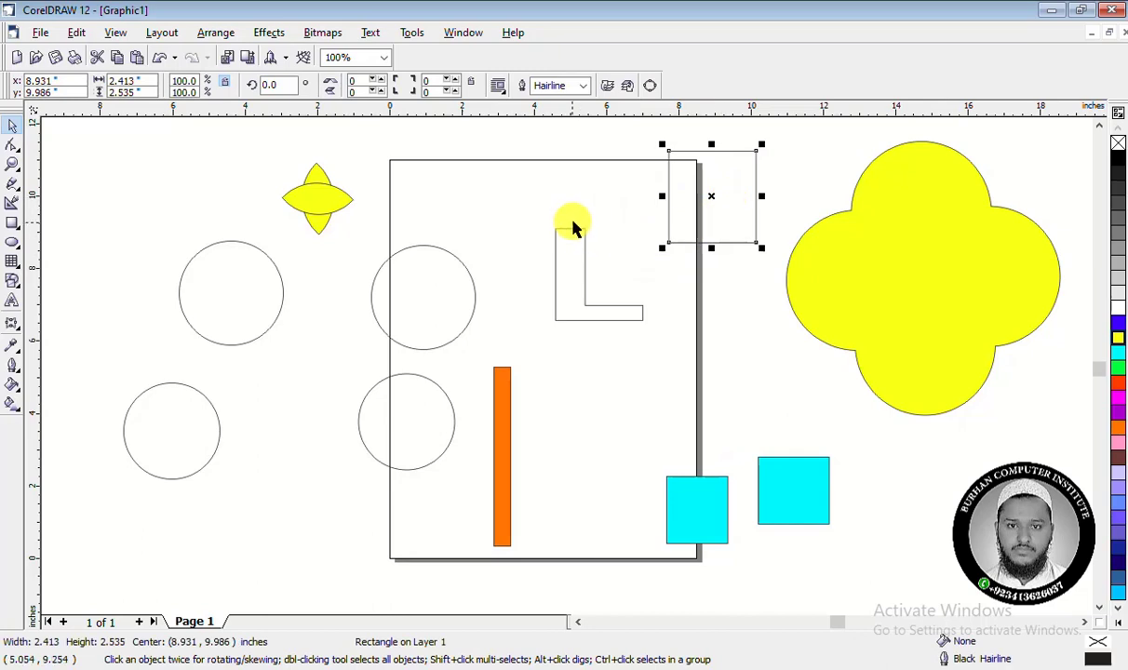
Return the moved rectangle to its place against the L-shaped piece and undo the Simplify operation
{"action": "left_click", "coordinate": [726, 206]}
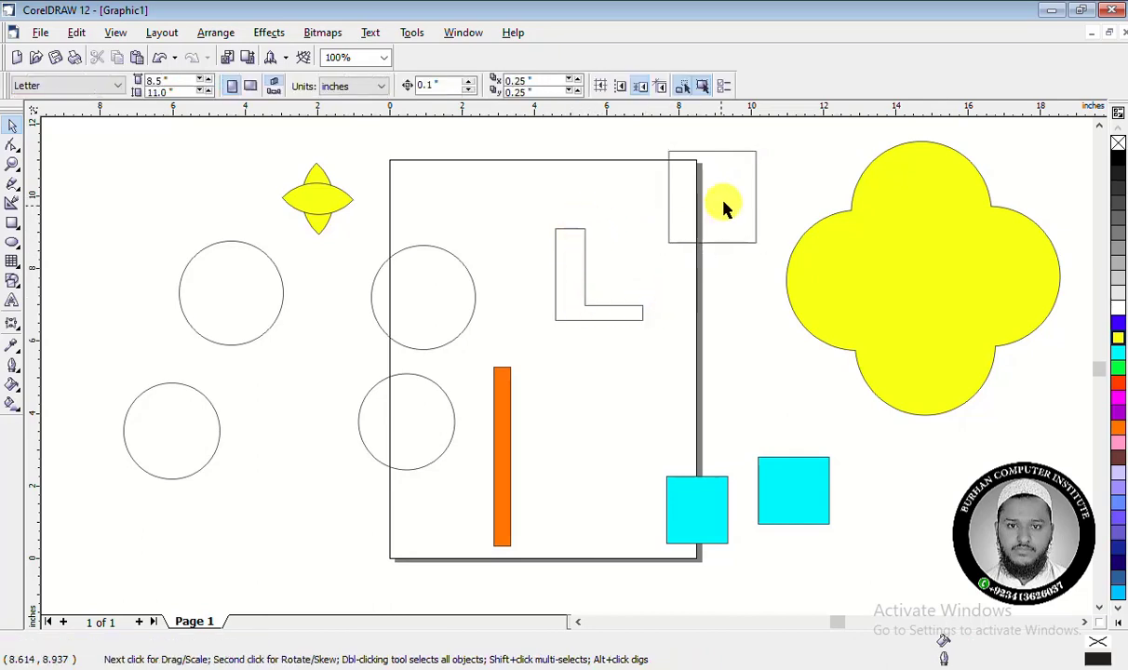
{"action": "left_click_drag", "start_coordinate": [726, 207], "coordinate": [641, 263]}
{"action": "left_click", "coordinate": [569, 294]}
{"action": "left_click", "coordinate": [562, 266]}
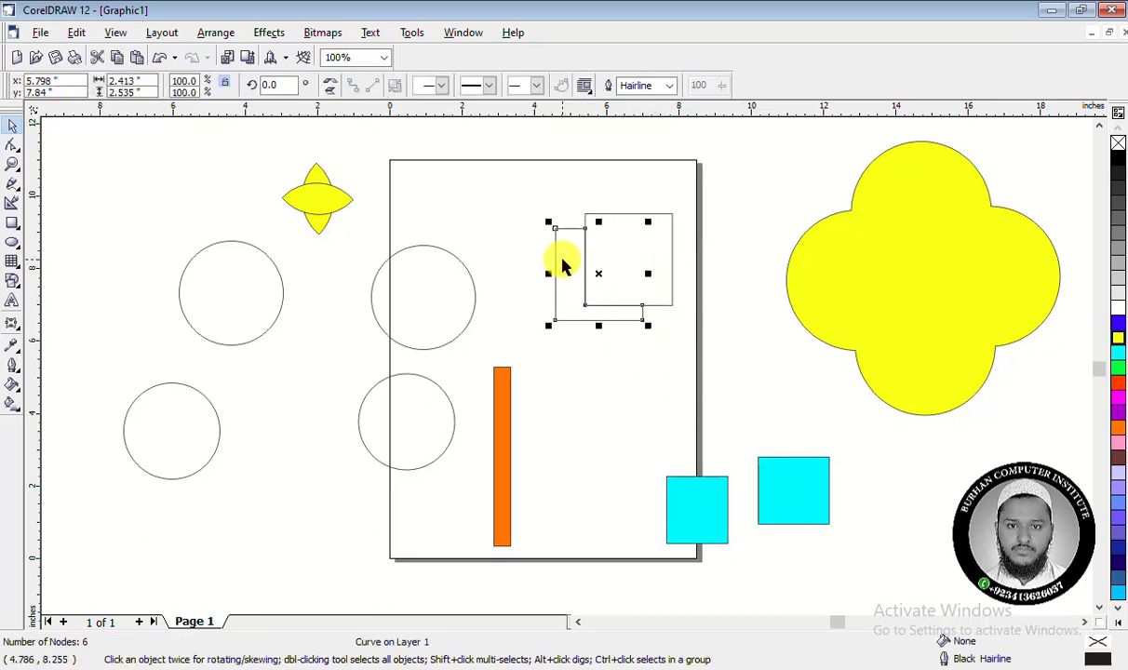
{"action": "key", "text": "ctrl+z"}
{"action": "key", "text": "ctrl+z"}
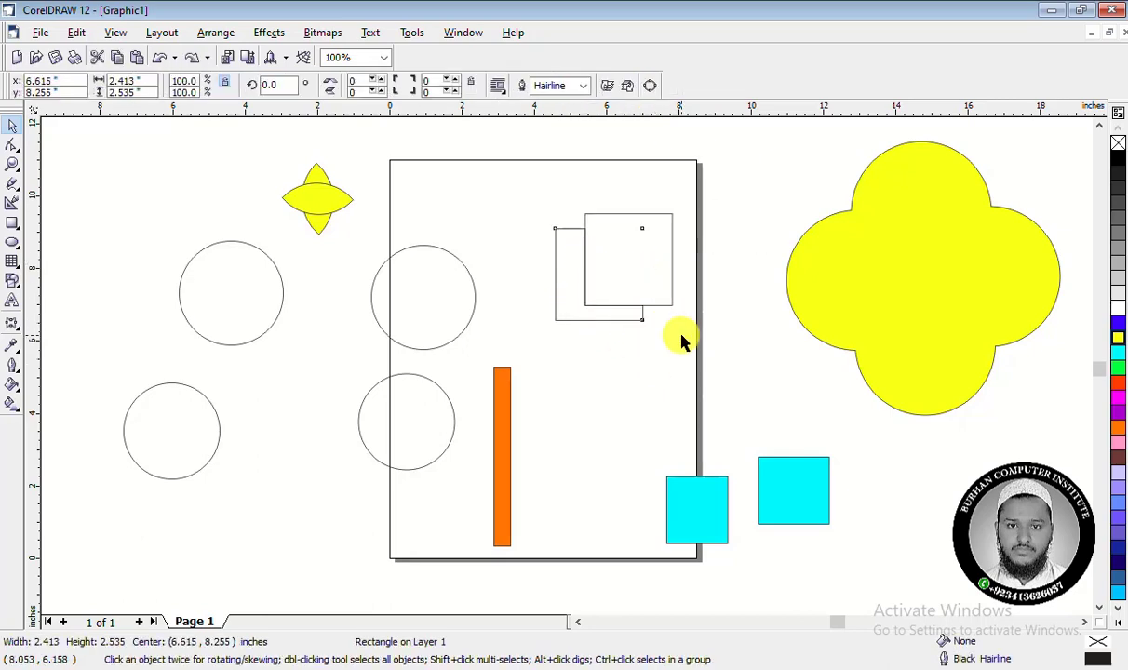
Try Trim on the two overlapping rectangles, pulling the uncut one away to inspect the cut, and undo the move and trim
{"action": "left_click_drag", "start_coordinate": [503, 189], "coordinate": [721, 371]}
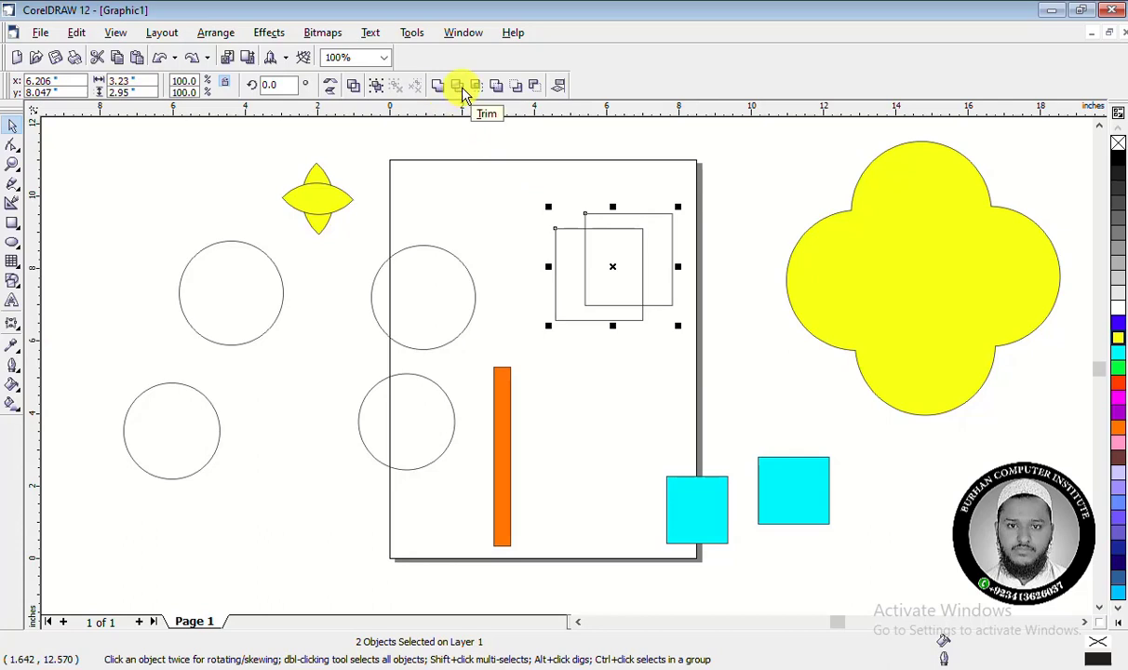
{"action": "left_click", "coordinate": [464, 93]}
{"action": "left_click", "coordinate": [537, 176]}
{"action": "left_click_drag", "start_coordinate": [669, 231], "coordinate": [768, 182]}
{"action": "left_click", "coordinate": [670, 340]}
{"action": "left_click", "coordinate": [592, 314]}
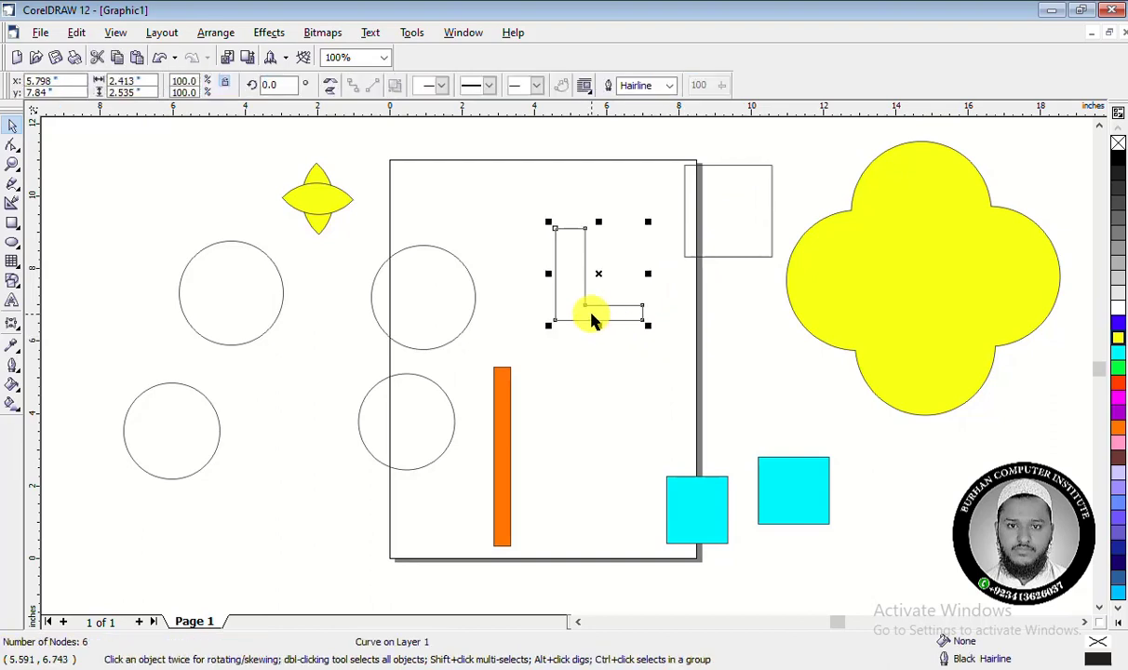
{"action": "key", "text": "ctrl+z"}
{"action": "key", "text": "ctrl+z"}
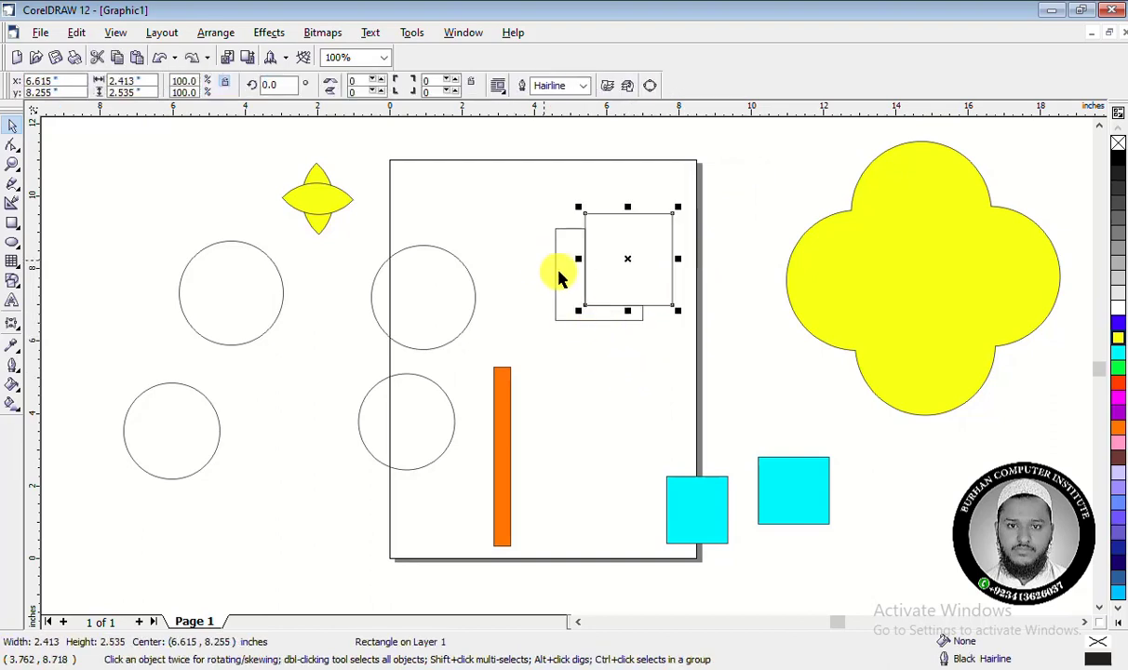
Resize the upper-right rectangle into a narrow vertical bar about 0.5 by 4.5 inches crossing the other rectangle
{"action": "left_click_drag", "start_coordinate": [524, 207], "coordinate": [713, 358]}
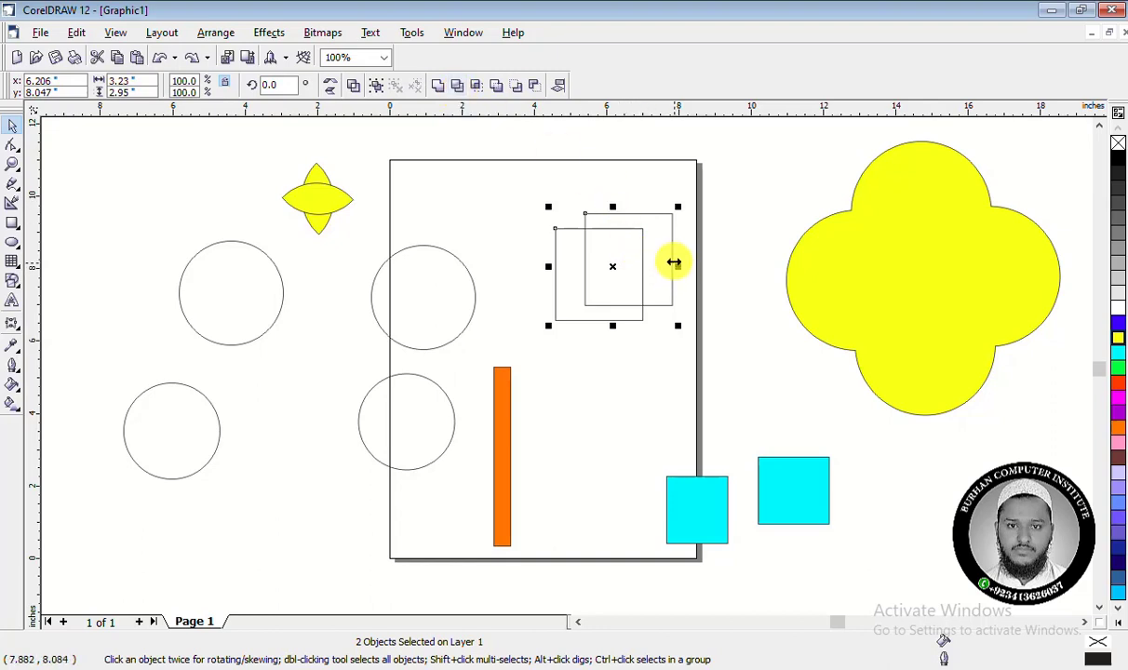
{"action": "left_click_drag", "start_coordinate": [680, 266], "coordinate": [606, 253]}
{"action": "left_click", "coordinate": [710, 286]}
{"action": "left_click", "coordinate": [672, 253]}
{"action": "left_click_drag", "start_coordinate": [594, 310], "coordinate": [593, 378]}
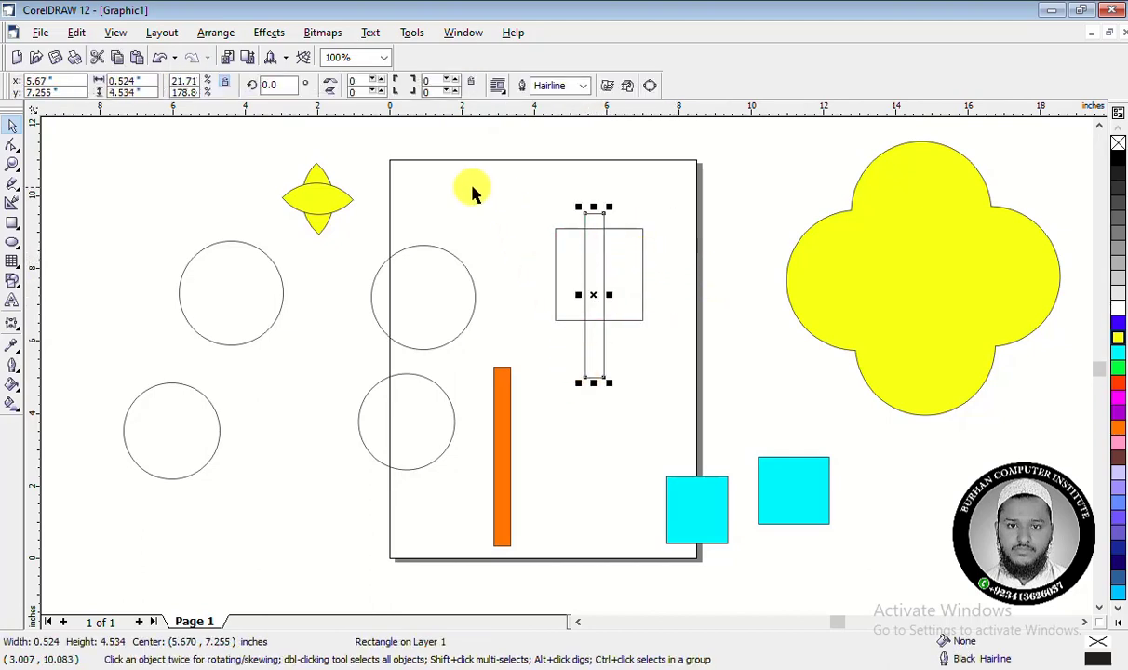
Try Simplify on the narrow bar and the rectangle, pull the bar away to inspect the cut, and undo the move and Simplify
{"action": "left_click_drag", "start_coordinate": [491, 196], "coordinate": [672, 433]}
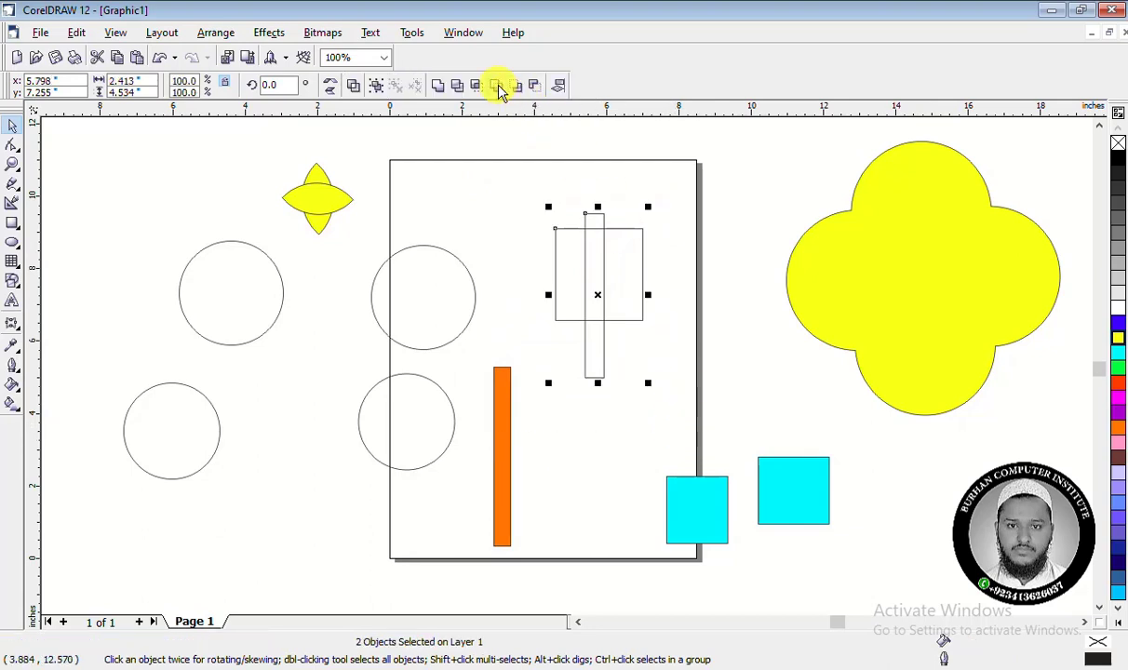
{"action": "left_click", "coordinate": [597, 285]}
{"action": "left_click_drag", "start_coordinate": [596, 285], "coordinate": [710, 276]}
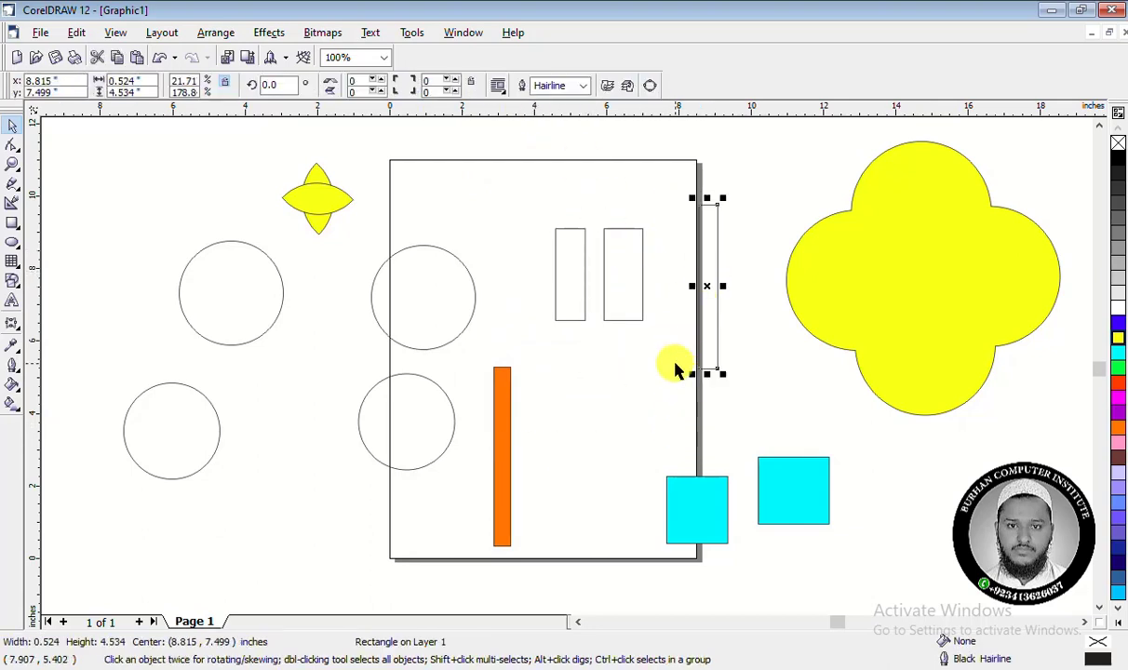
{"action": "key", "text": "ctrl+z"}
{"action": "key", "text": "ctrl+z"}
{"action": "left_click", "coordinate": [678, 343]}
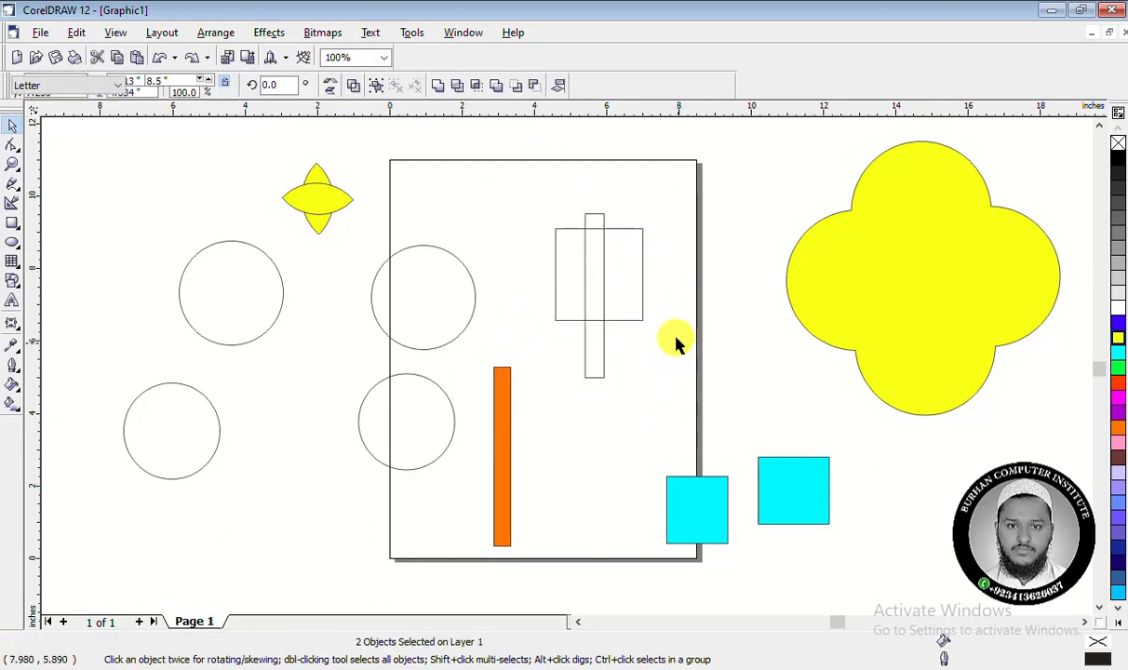
Move the narrow vertical bar off the rectangle to straddle the page's right edge, centred at about 8.6, 8.1 inches
{"action": "left_click_drag", "start_coordinate": [596, 332], "coordinate": [675, 310]}
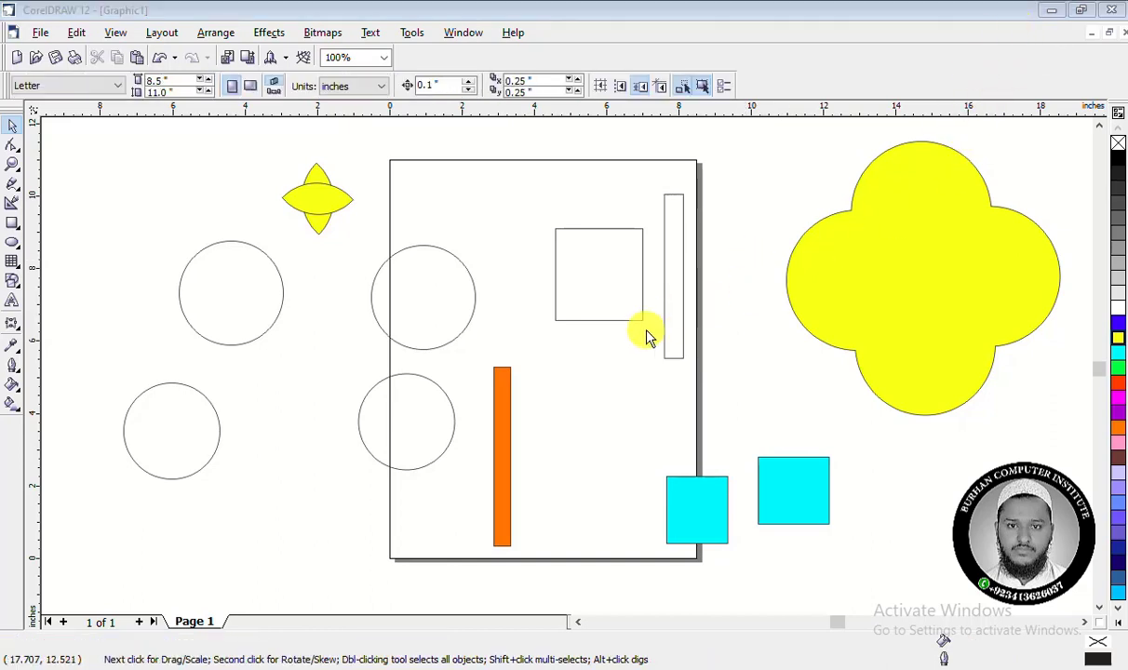
{"action": "left_click_drag", "start_coordinate": [516, 191], "coordinate": [675, 358]}
{"action": "left_click", "coordinate": [656, 256]}
{"action": "left_click", "coordinate": [678, 262]}
{"action": "left_click_drag", "start_coordinate": [678, 261], "coordinate": [705, 248]}
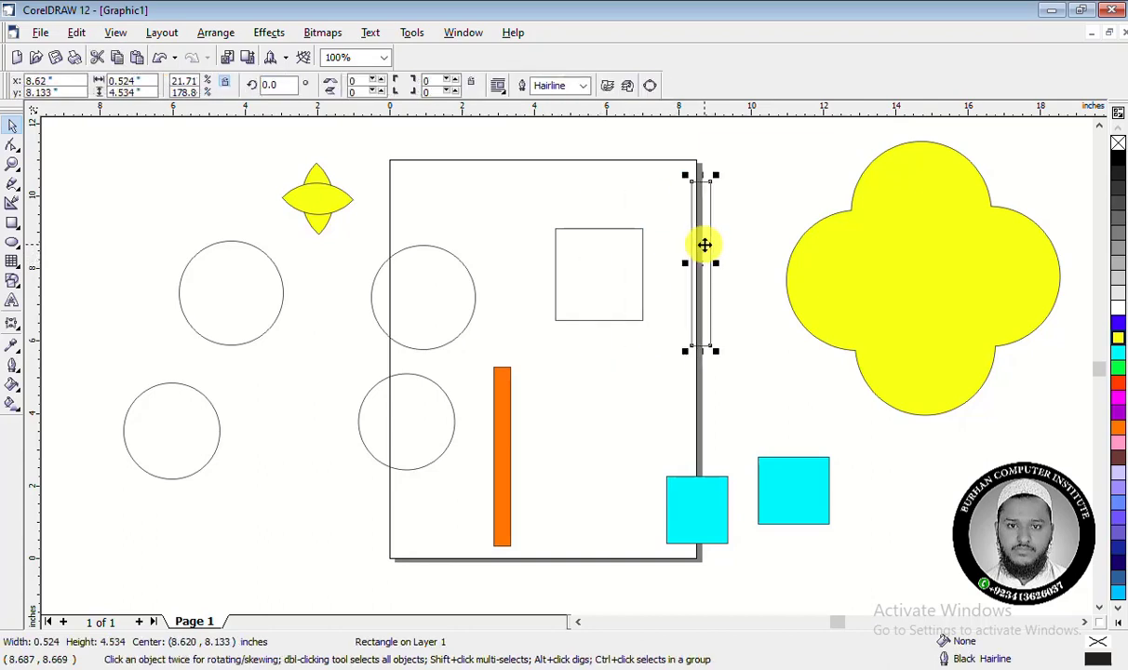
{"action": "left_click", "coordinate": [557, 238]}
{"action": "left_click_drag", "start_coordinate": [520, 154], "coordinate": [750, 374]}
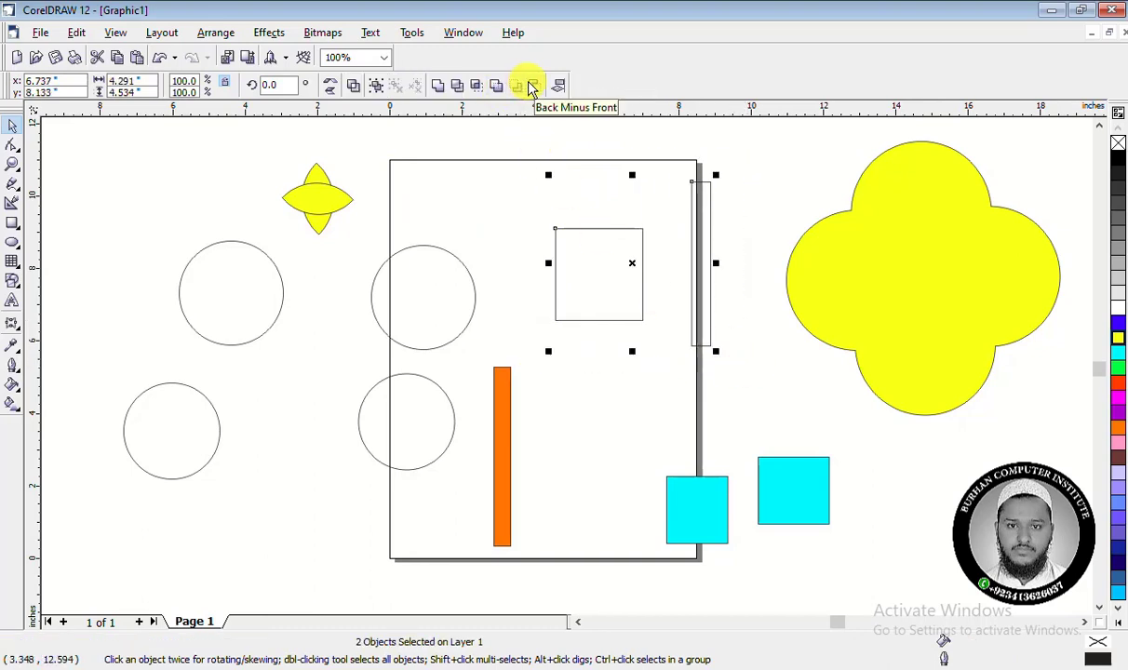
{"action": "left_click", "coordinate": [546, 132]}
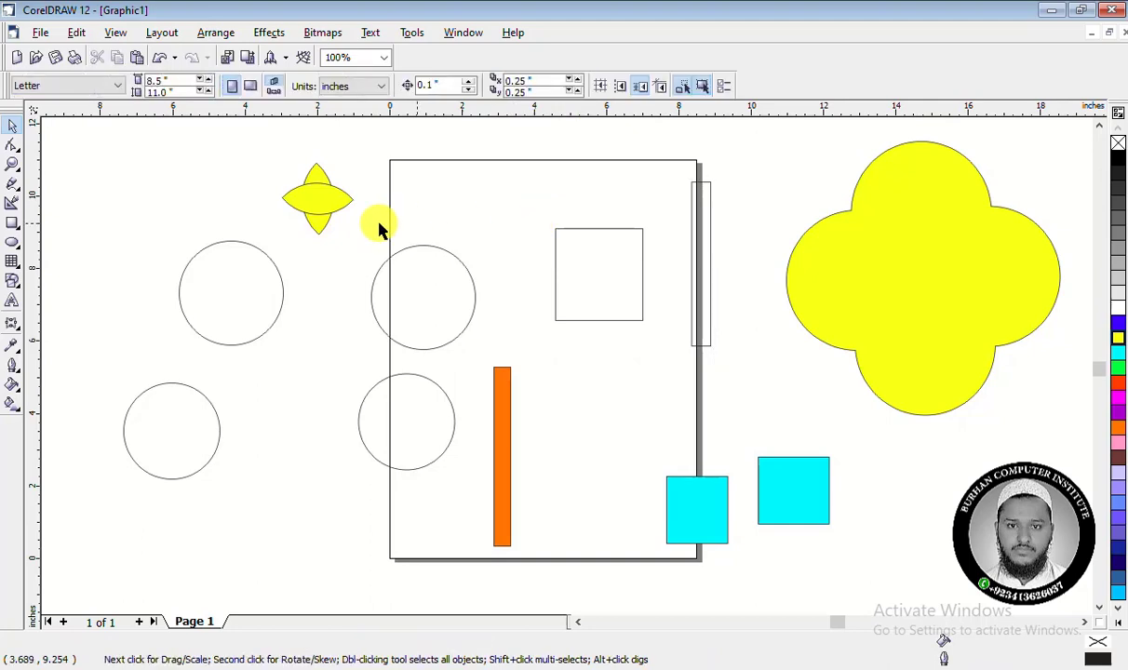
Select all the objects in the drawing and delete them
{"action": "mouse_move", "coordinate": [63, 133]}
{"action": "left_mouse_down"}
{"action": "mouse_move", "coordinate": [785, 440]}
{"action": "mouse_move", "coordinate": [1020, 564]}
{"action": "mouse_move", "coordinate": [1071, 572]}
{"action": "left_mouse_up"}
{"action": "right_click", "coordinate": [970, 327]}
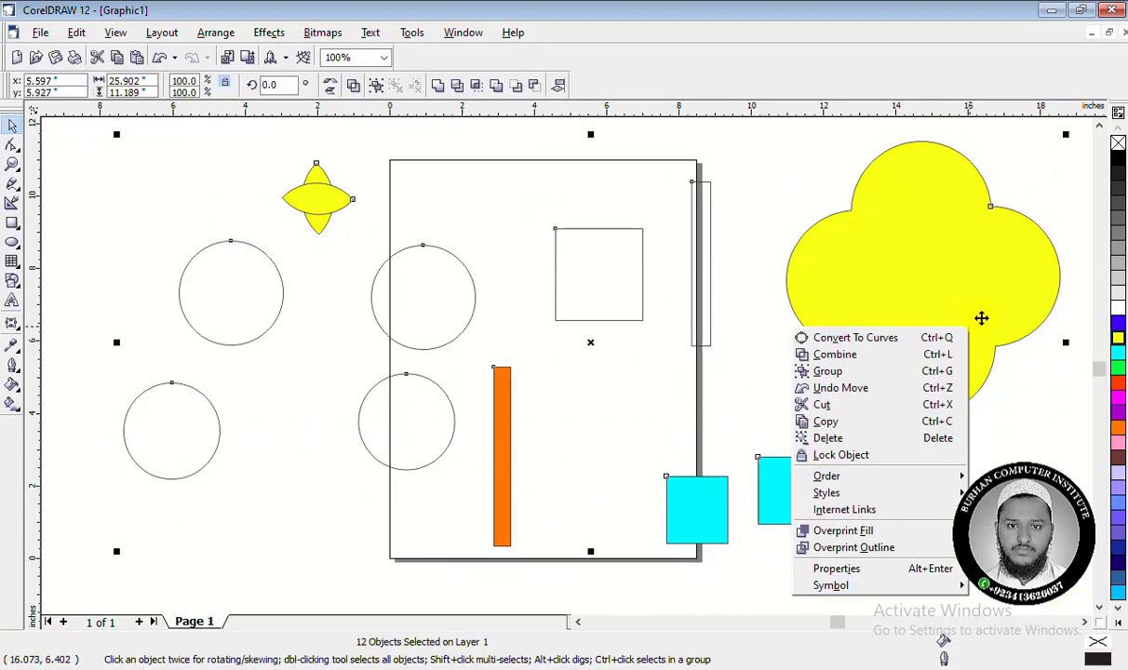
{"action": "left_click", "coordinate": [832, 437]}
Draw a circle about 4.4 inches wide across the page's left edge and place a copy near the page's right edge
{"action": "left_click", "coordinate": [12, 242]}
{"action": "left_click_drag", "start_coordinate": [304, 212], "coordinate": [465, 372]}
{"action": "left_click_drag", "start_coordinate": [386, 290], "coordinate": [649, 310]}
{"action": "right_click", "coordinate": [649, 310]}
Fill the original circle with cyan and its copy with blue
{"action": "left_click", "coordinate": [349, 263]}
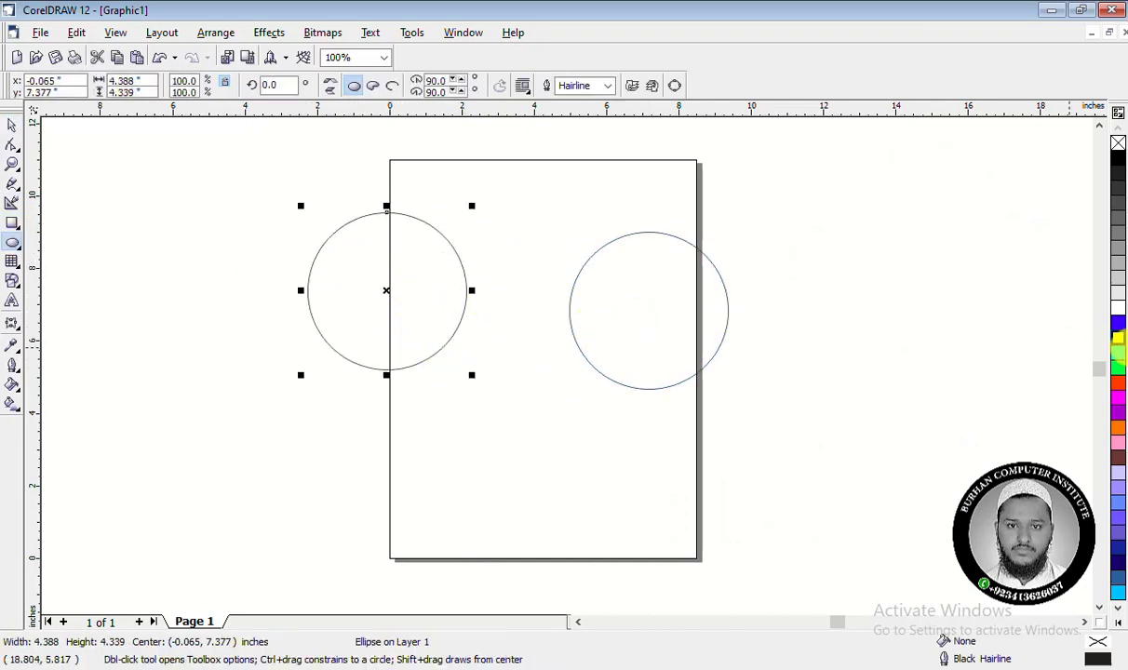
{"action": "left_click", "coordinate": [1118, 352]}
{"action": "left_click", "coordinate": [696, 333]}
{"action": "left_click", "coordinate": [1118, 323]}
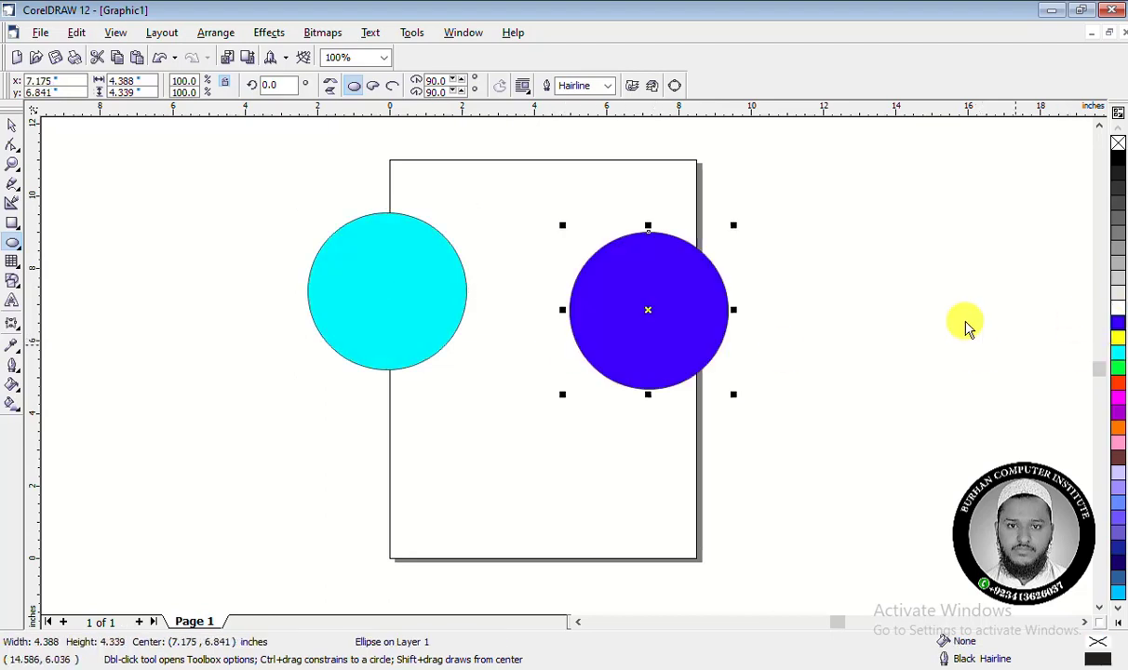
Move the blue circle over the upper-right part of the cyan circle so they overlap, leaving both deselected
{"action": "left_click_drag", "start_coordinate": [647, 307], "coordinate": [415, 255]}
{"action": "left_click", "coordinate": [10, 124]}
{"action": "left_click", "coordinate": [81, 211]}
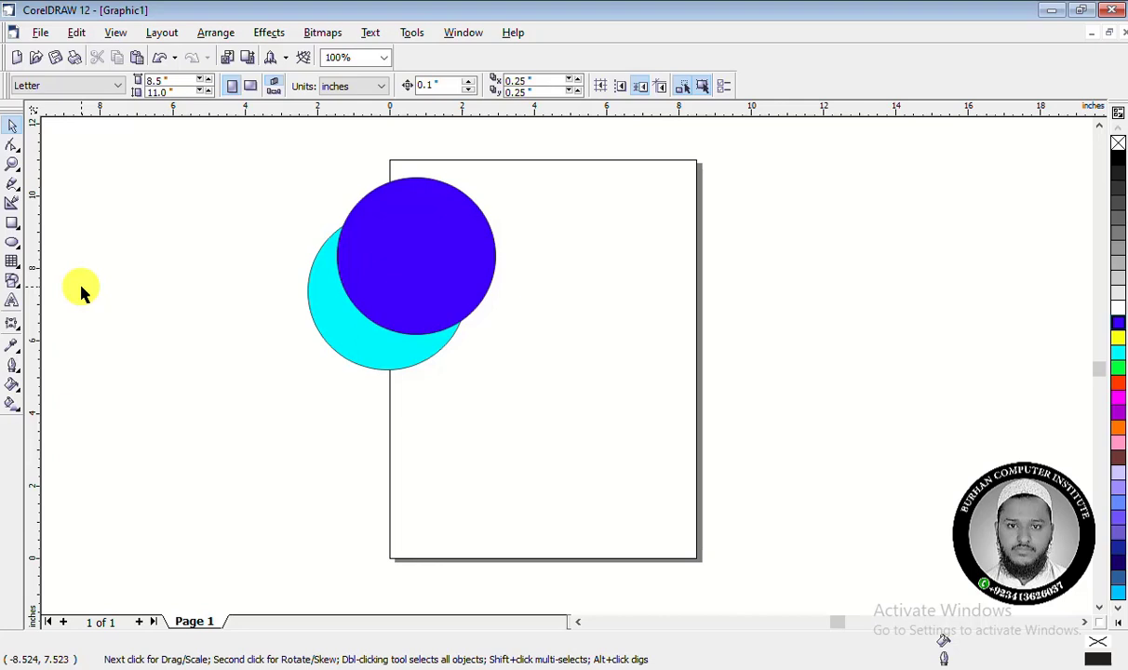
Try Front Minus Back on the two overlapping circles, undo it, and select both circles again
{"action": "left_click_drag", "start_coordinate": [258, 174], "coordinate": [633, 387]}
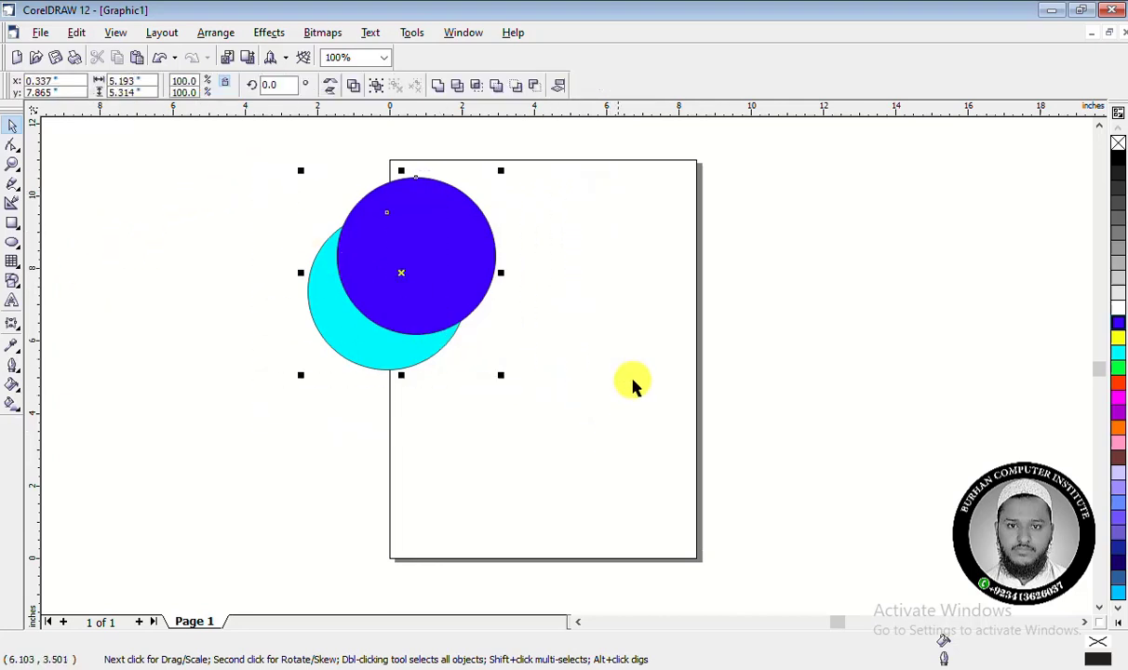
{"action": "left_click", "coordinate": [513, 88]}
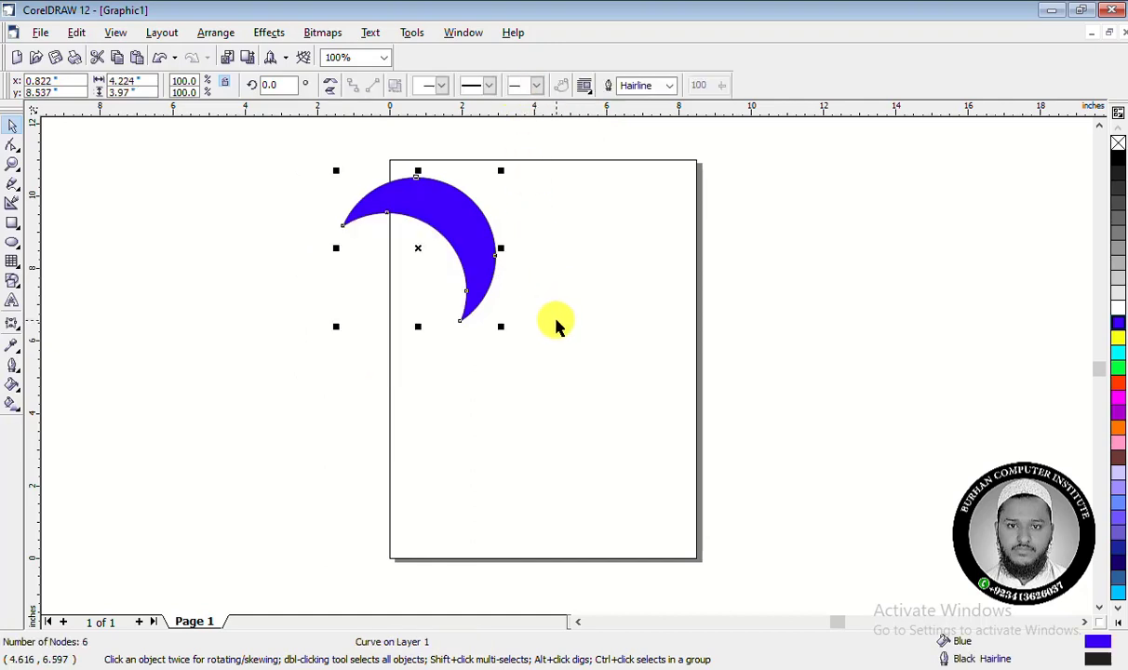
{"action": "key", "text": "ctrl+z"}
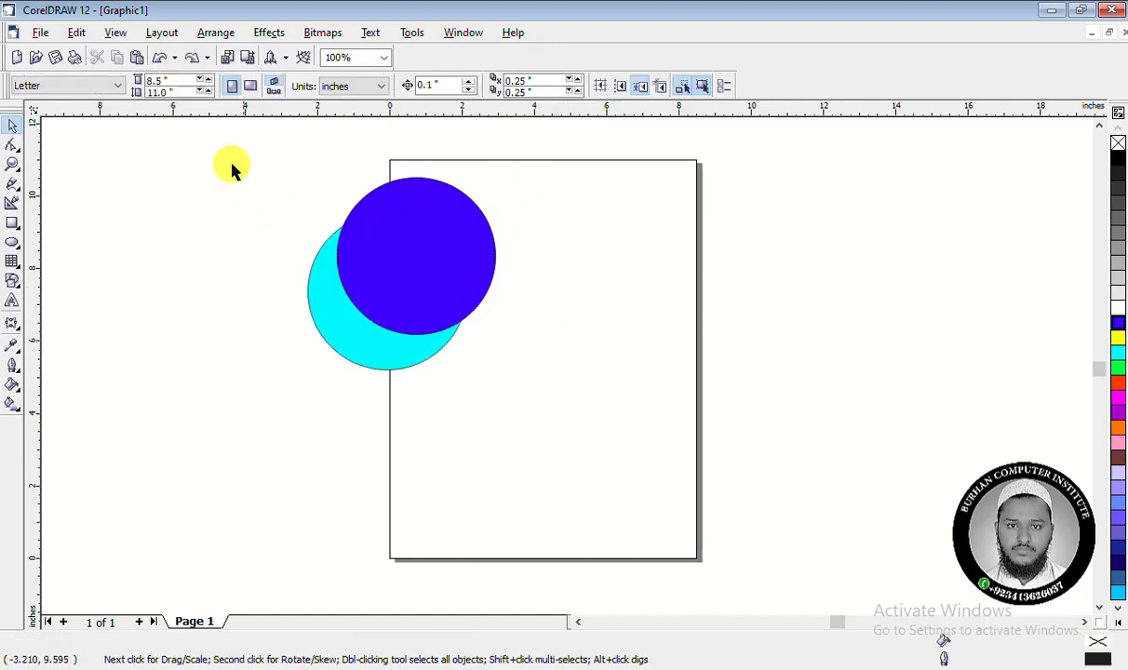
{"action": "left_click_drag", "start_coordinate": [220, 142], "coordinate": [566, 402]}
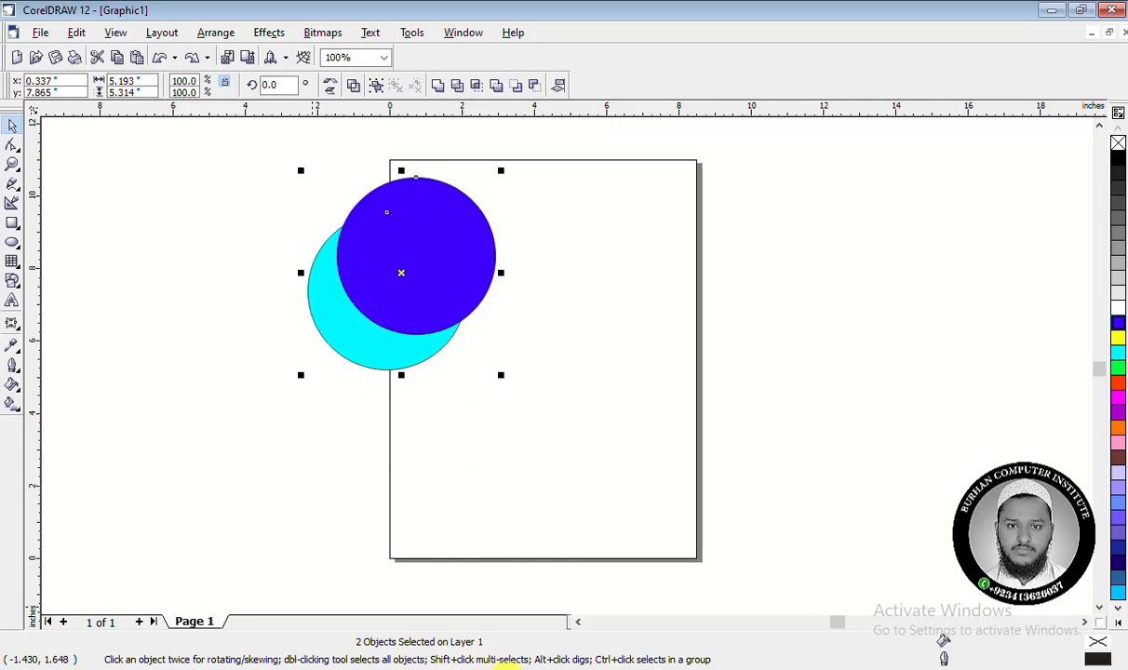
Switch to the blank Microsoft Word document, maximize its window and enter the text "Fornt Minus Bakck"
{"action": "left_click", "coordinate": [510, 669]}
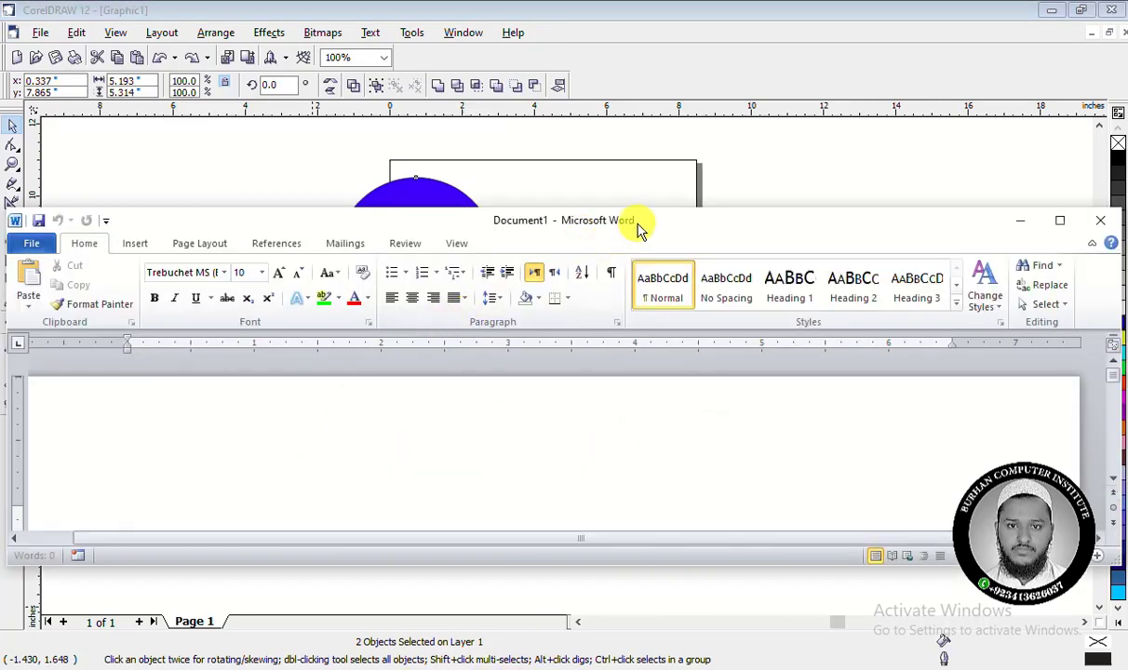
{"action": "double_click", "coordinate": [605, 220]}
{"action": "type", "text": "F"}
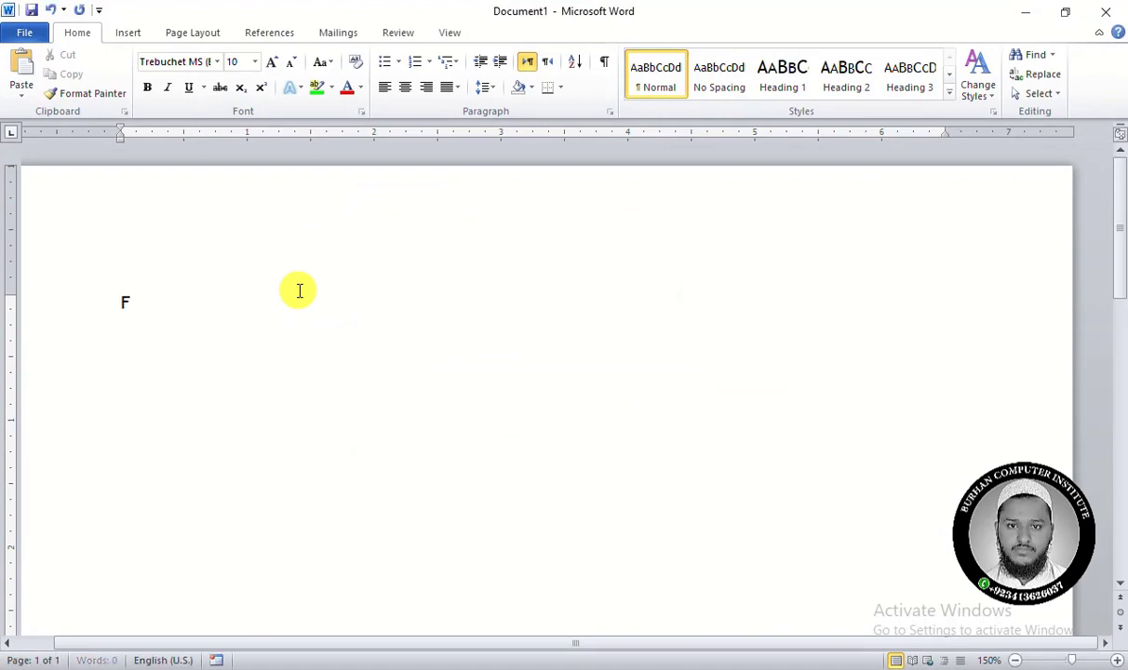
{"action": "type", "text": "orn"}
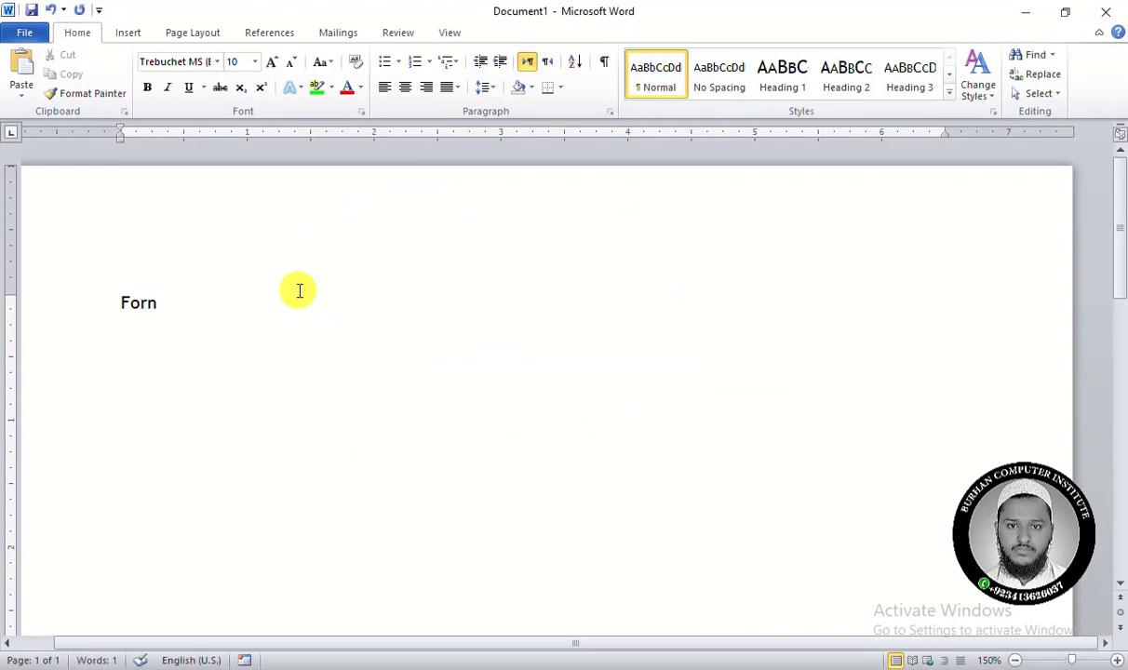
{"action": "type", "text": "t Minus "}
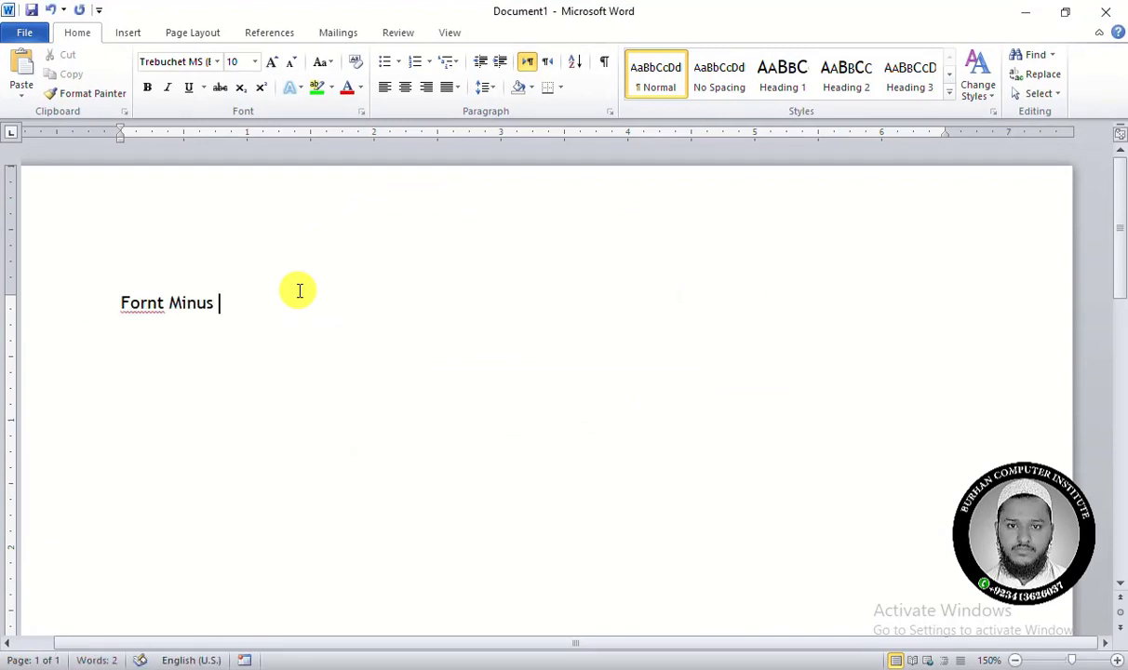
{"action": "type", "text": "Bakck"}
Correct the two misspelled words with the spelling suggestions so the line reads "Front Minus Back"
{"action": "left_click", "coordinate": [139, 300]}
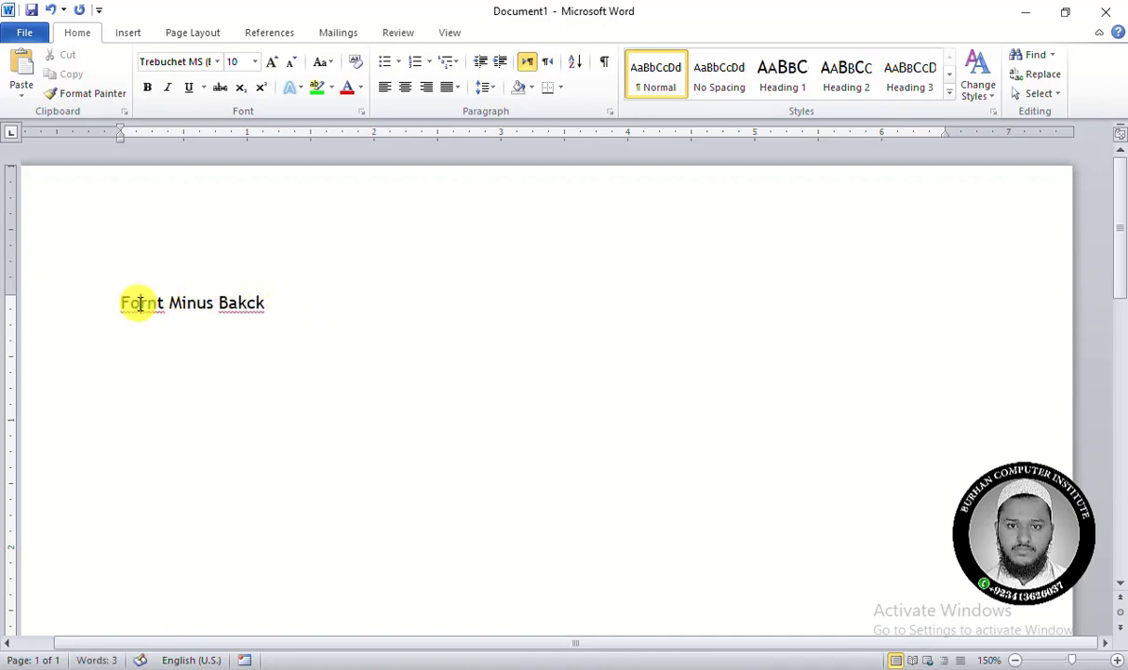
{"action": "right_click", "coordinate": [168, 316]}
{"action": "left_click", "coordinate": [244, 325]}
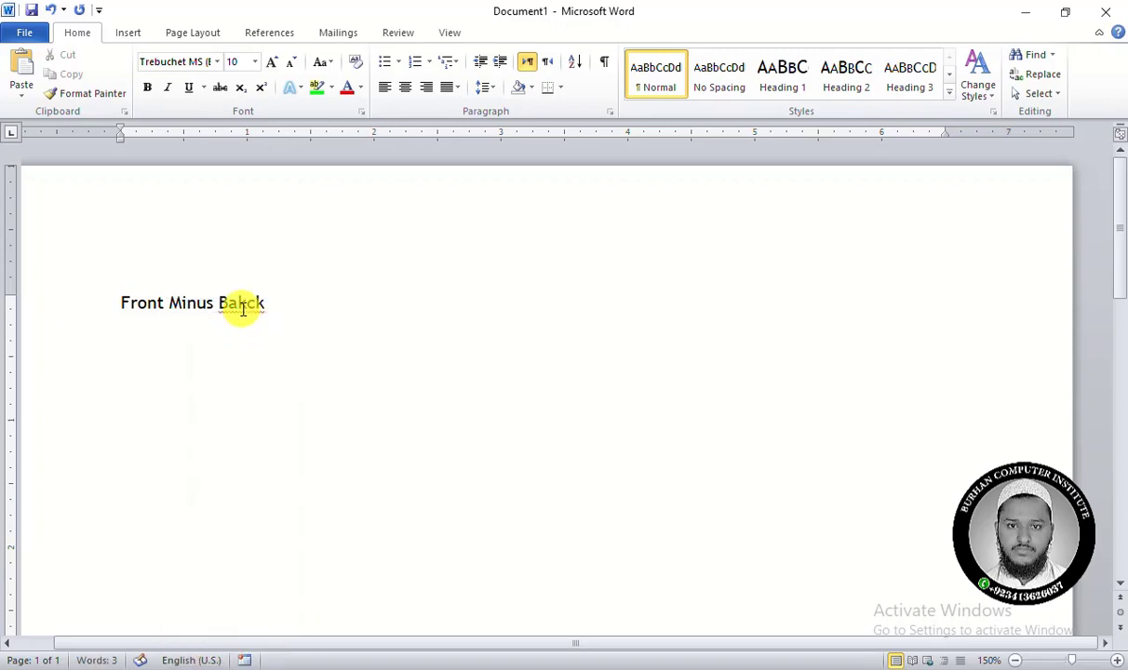
{"action": "right_click", "coordinate": [245, 307]}
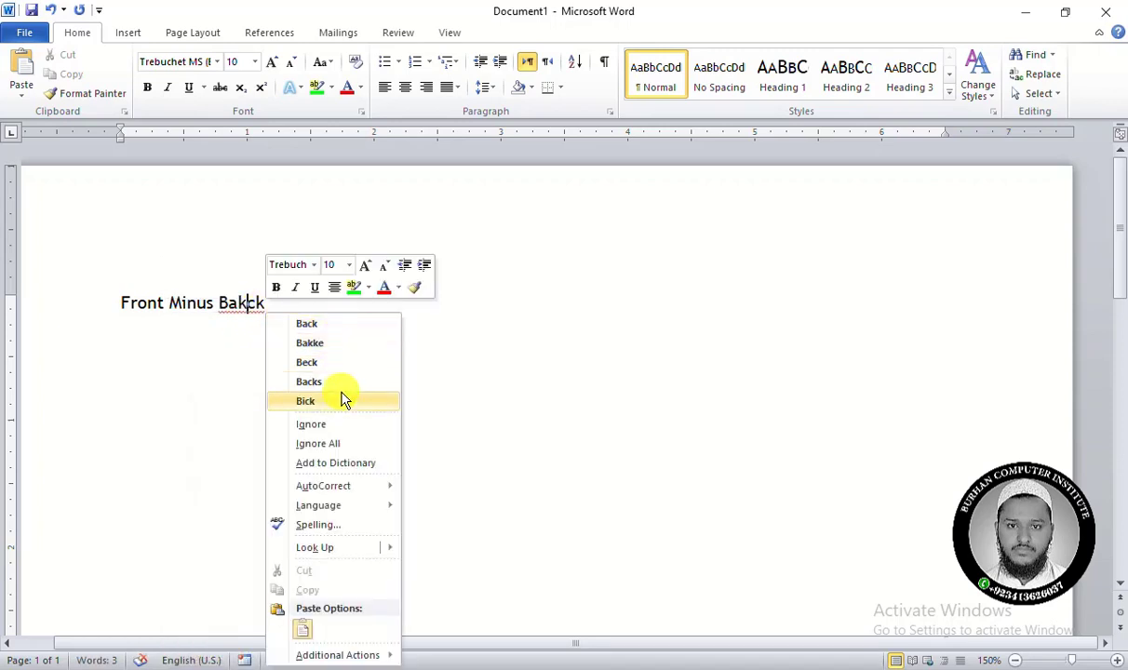
{"action": "left_click", "coordinate": [341, 327]}
Look up the translation of the whole phrase "Front Minus Back" from English (U.S.) to Urdu
{"action": "key", "text": "ctrl+a"}
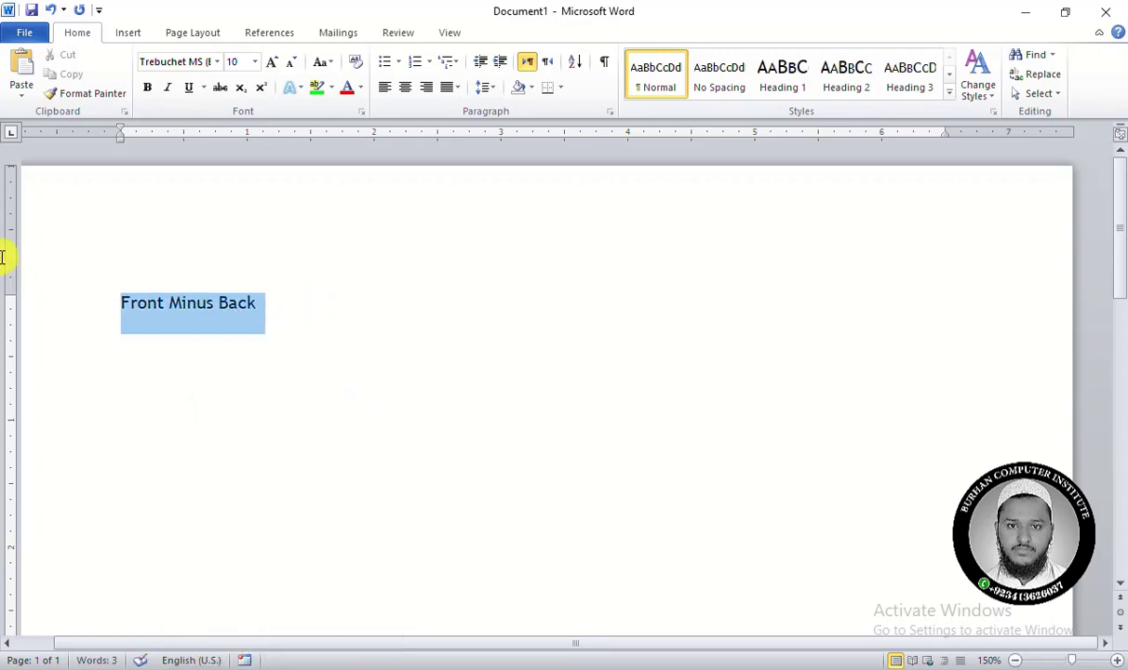
{"action": "left_click", "coordinate": [399, 33]}
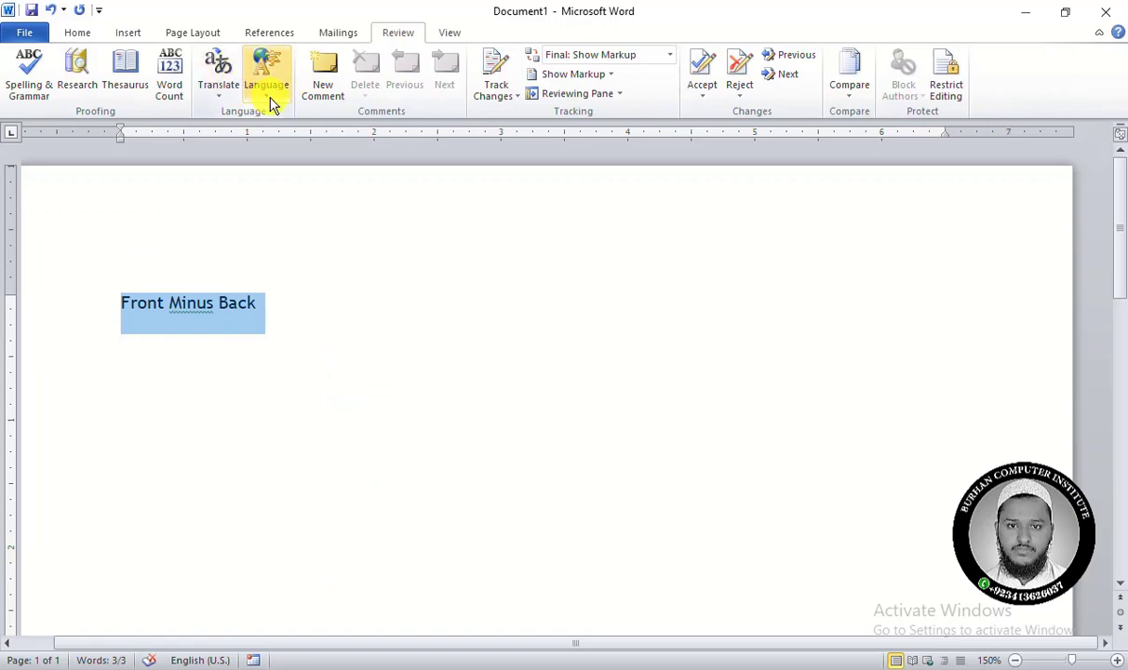
{"action": "left_click", "coordinate": [229, 93]}
{"action": "left_click", "coordinate": [303, 174]}
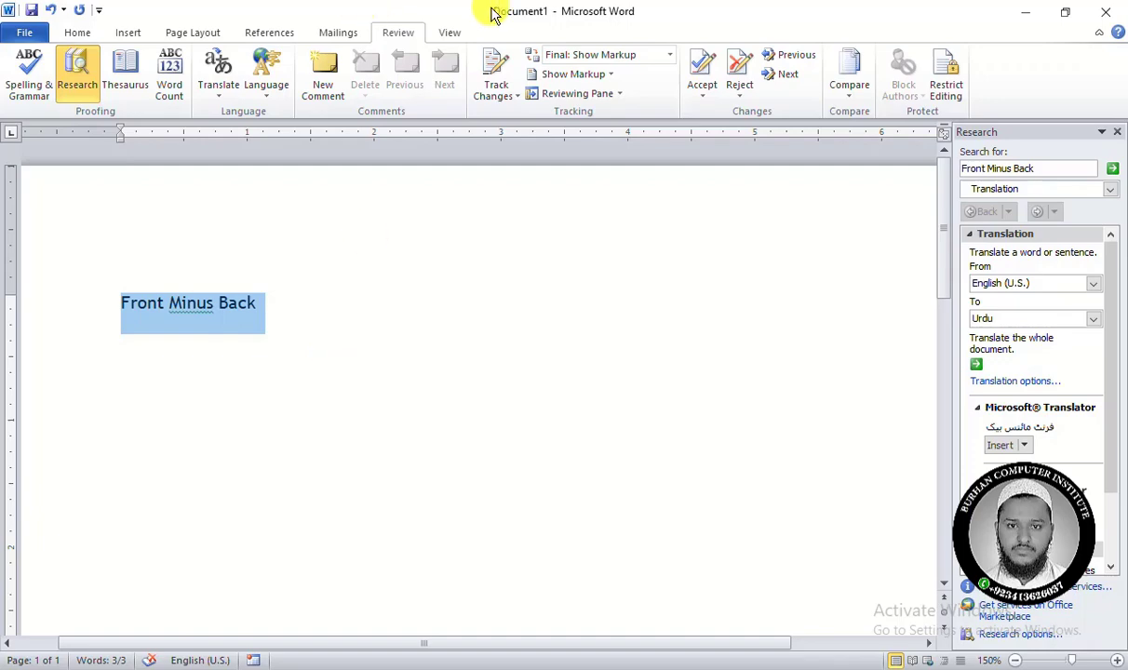
Restore the Word window to its smaller size and close the document without saving the changes
{"action": "double_click", "coordinate": [458, 12]}
{"action": "left_click", "coordinate": [985, 182]}
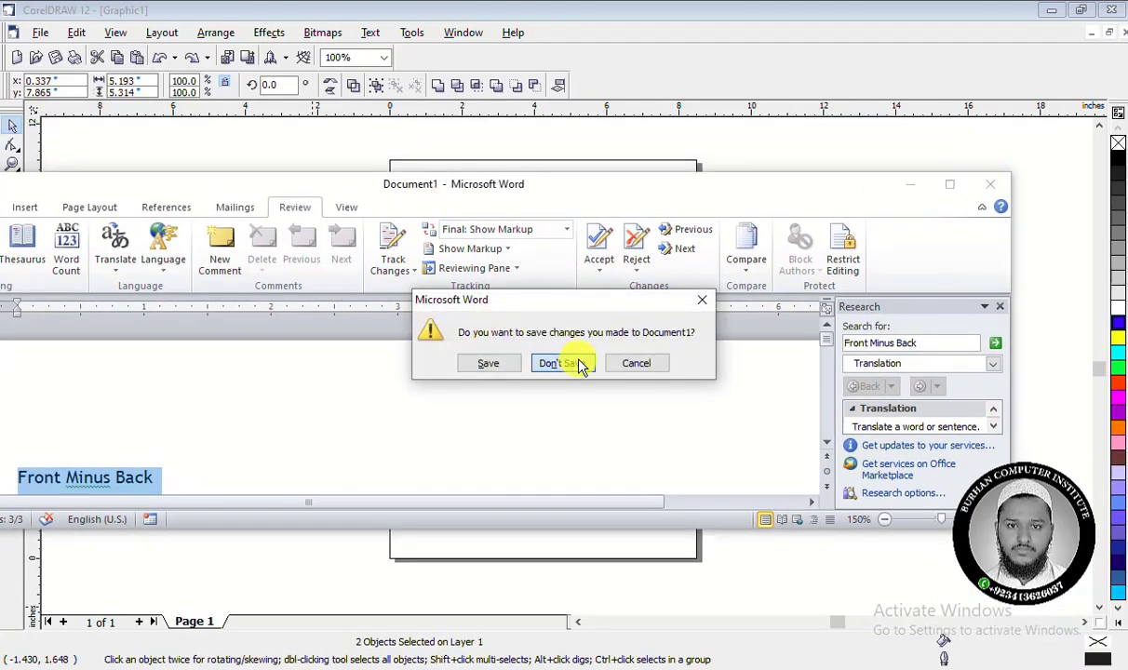
{"action": "left_click", "coordinate": [575, 363]}
Examine which circle is in front and which is behind by selecting the blue and cyan circles separately and together
{"action": "left_click", "coordinate": [466, 249]}
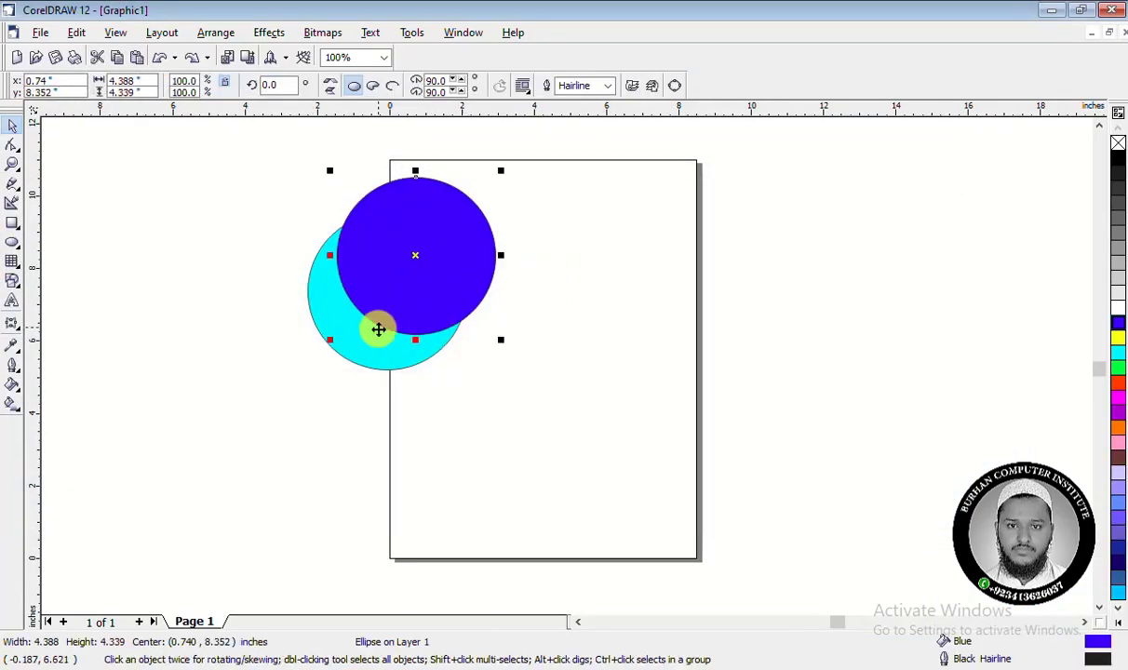
{"action": "left_click", "coordinate": [365, 344]}
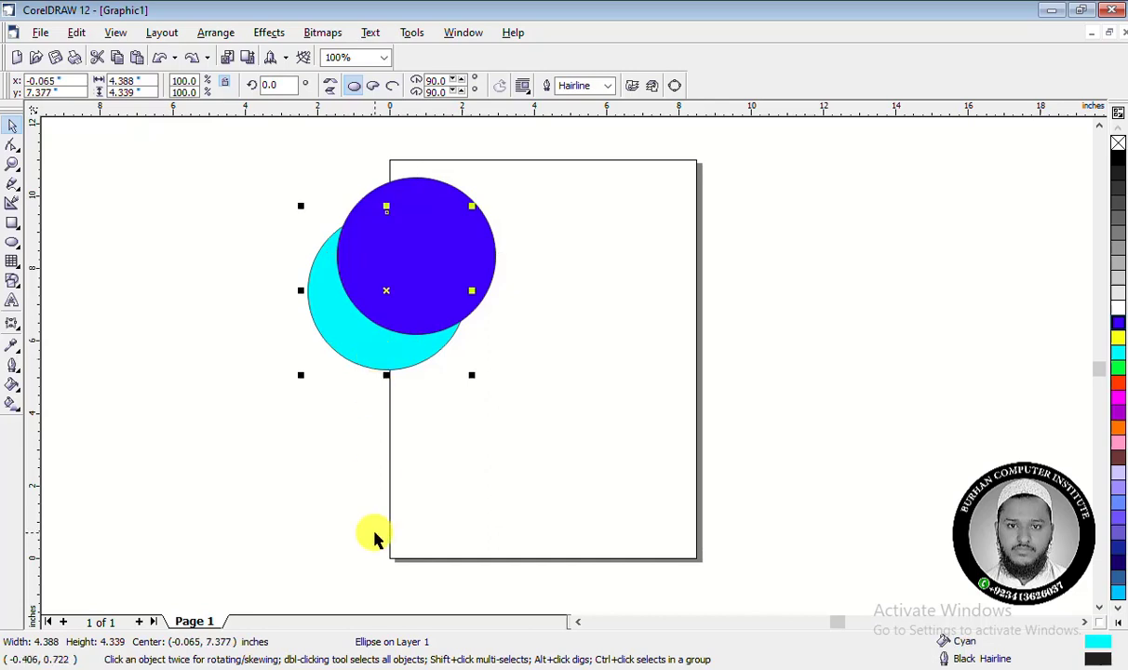
{"action": "left_click_drag", "start_coordinate": [627, 463], "coordinate": [239, 180]}
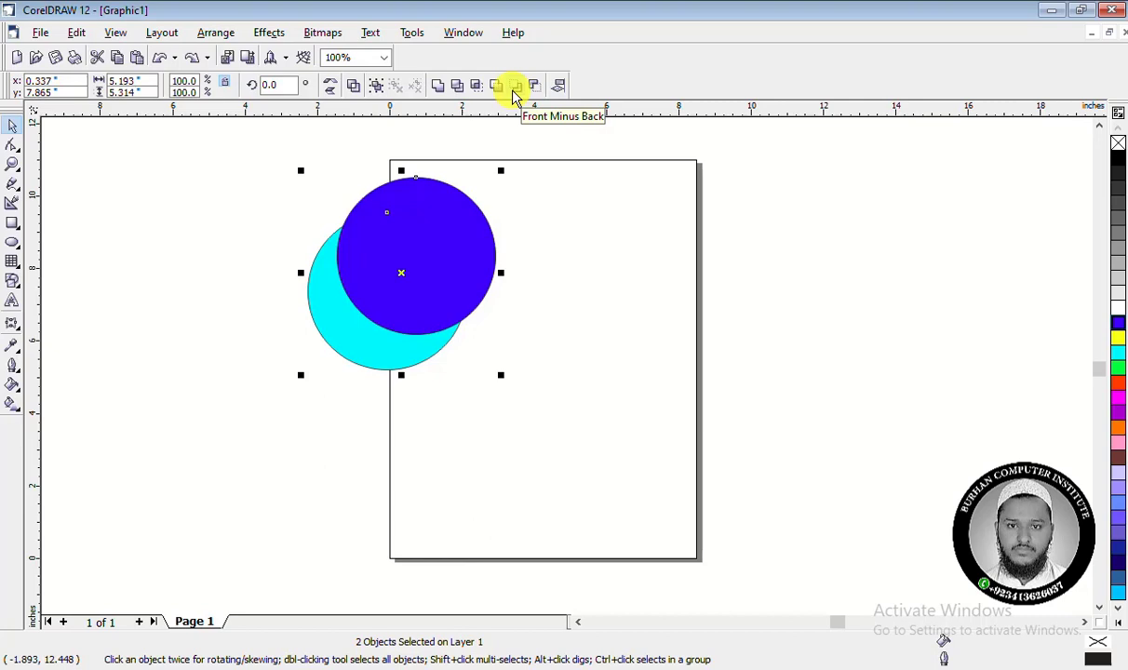
{"action": "left_click", "coordinate": [421, 277]}
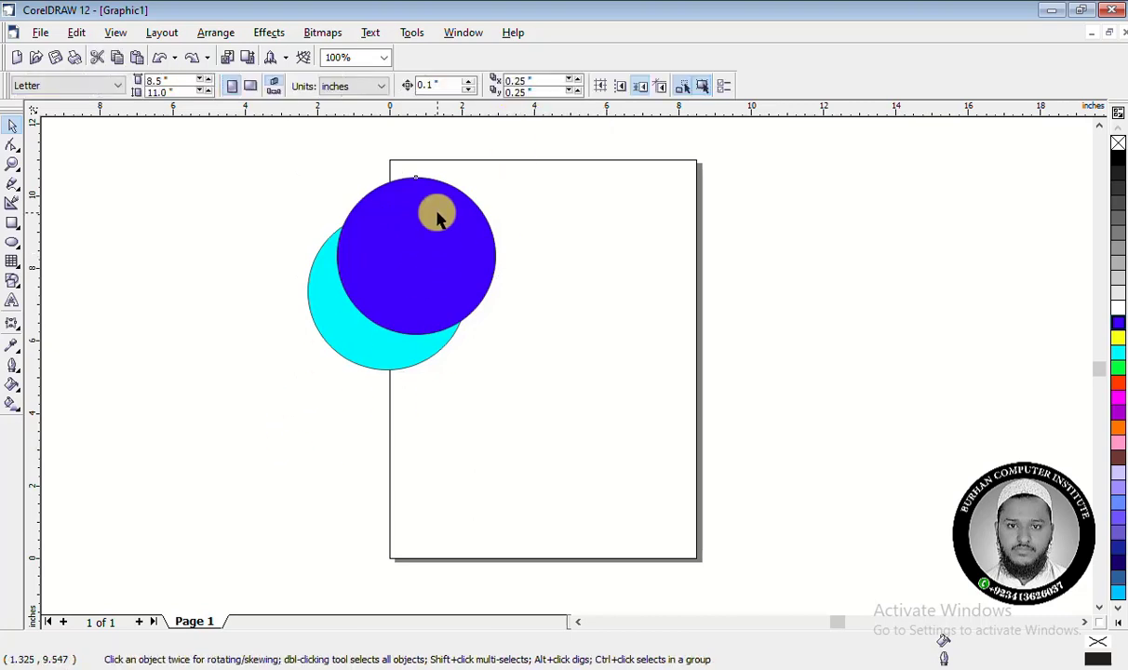
{"action": "left_click", "coordinate": [386, 359]}
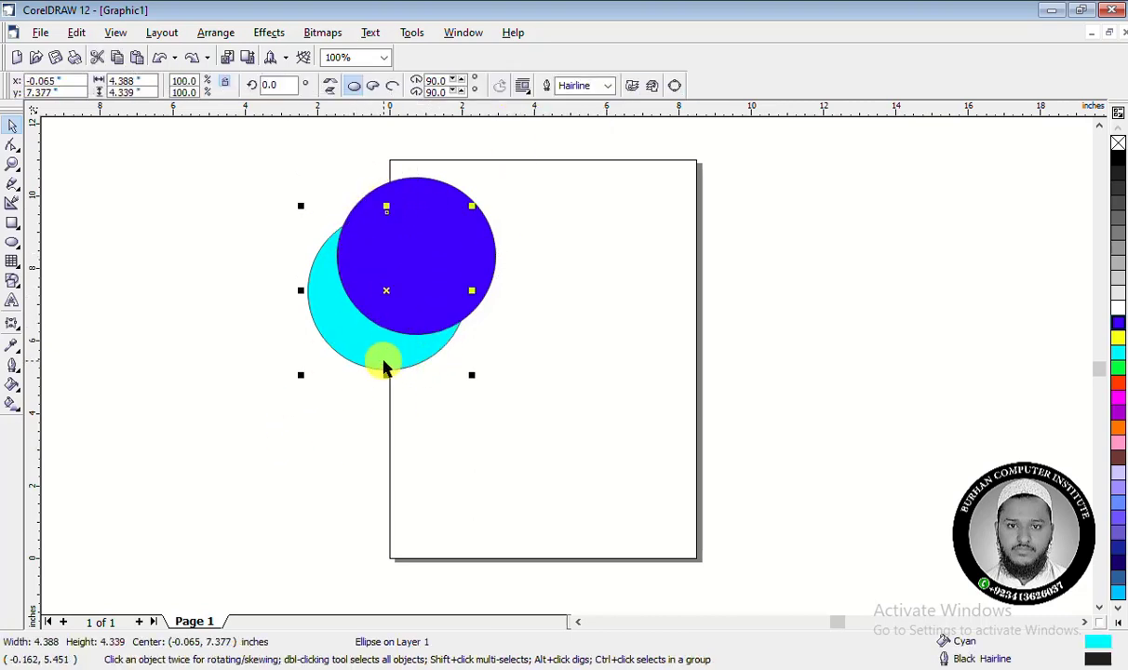
{"action": "left_click", "coordinate": [400, 258]}
Apply Front Minus Back to the blue and cyan circles to inspect the crescent, undo it, and reselect both circles
{"action": "left_click_drag", "start_coordinate": [582, 140], "coordinate": [281, 382]}
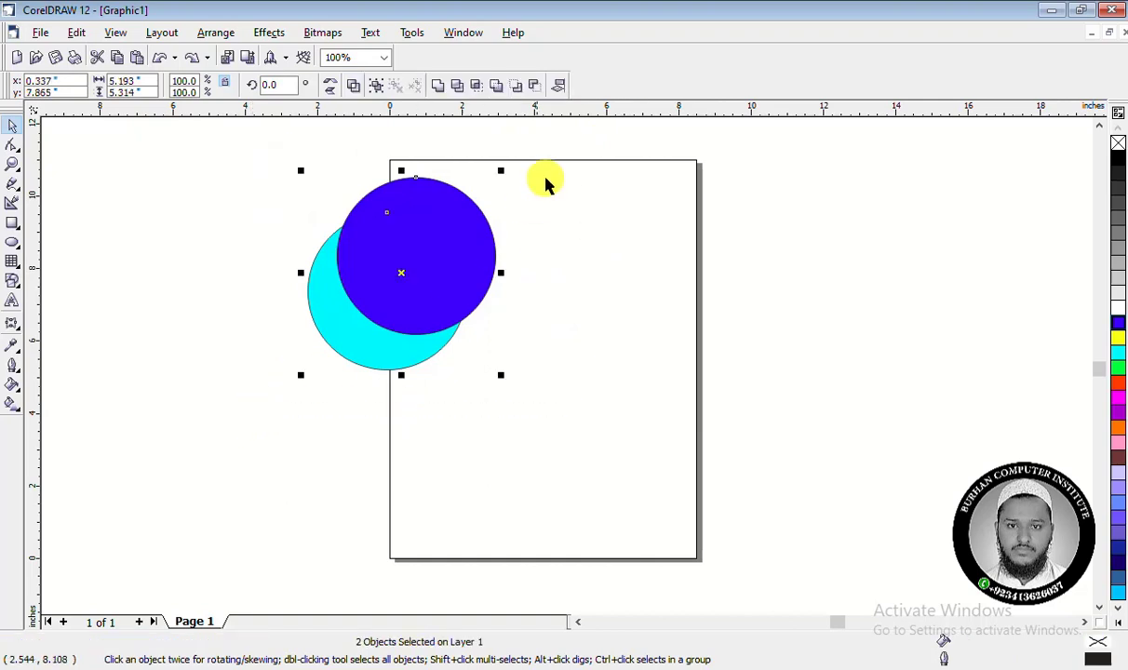
{"action": "left_click", "coordinate": [515, 85]}
{"action": "left_click", "coordinate": [345, 196]}
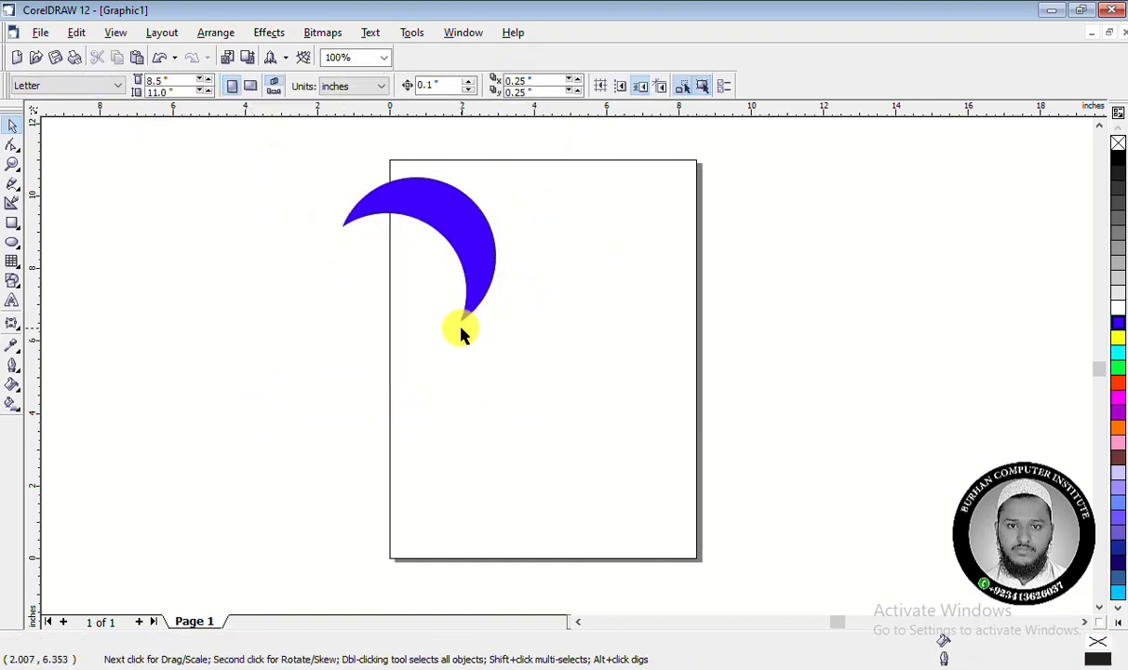
{"action": "key", "text": "ctrl+z"}
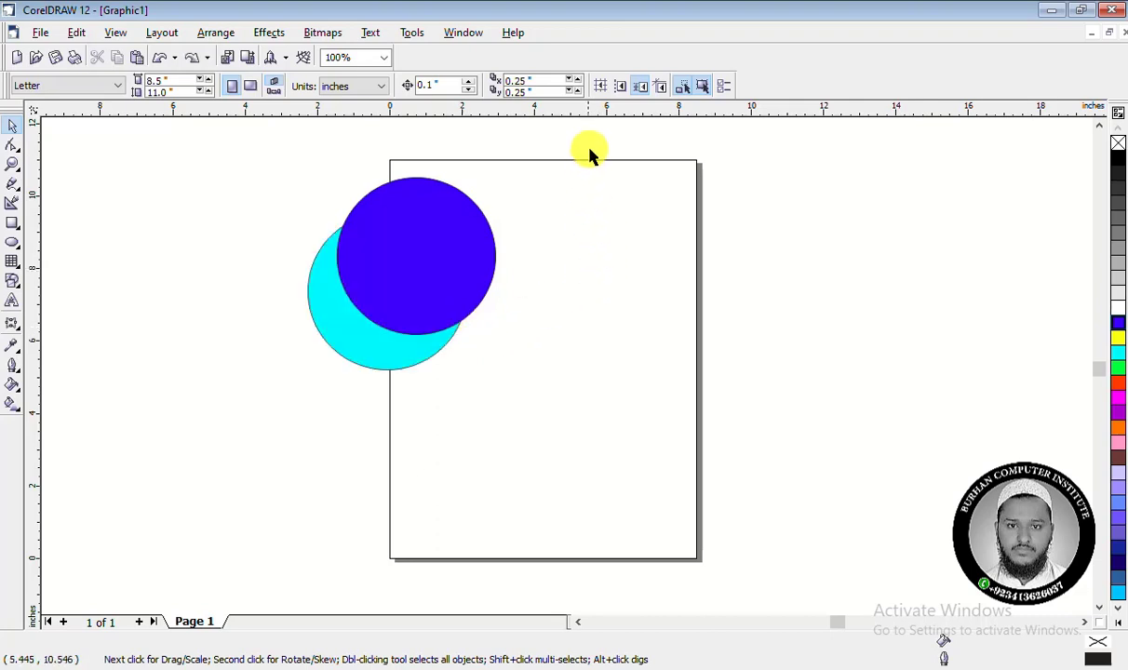
{"action": "left_click_drag", "start_coordinate": [589, 121], "coordinate": [303, 424]}
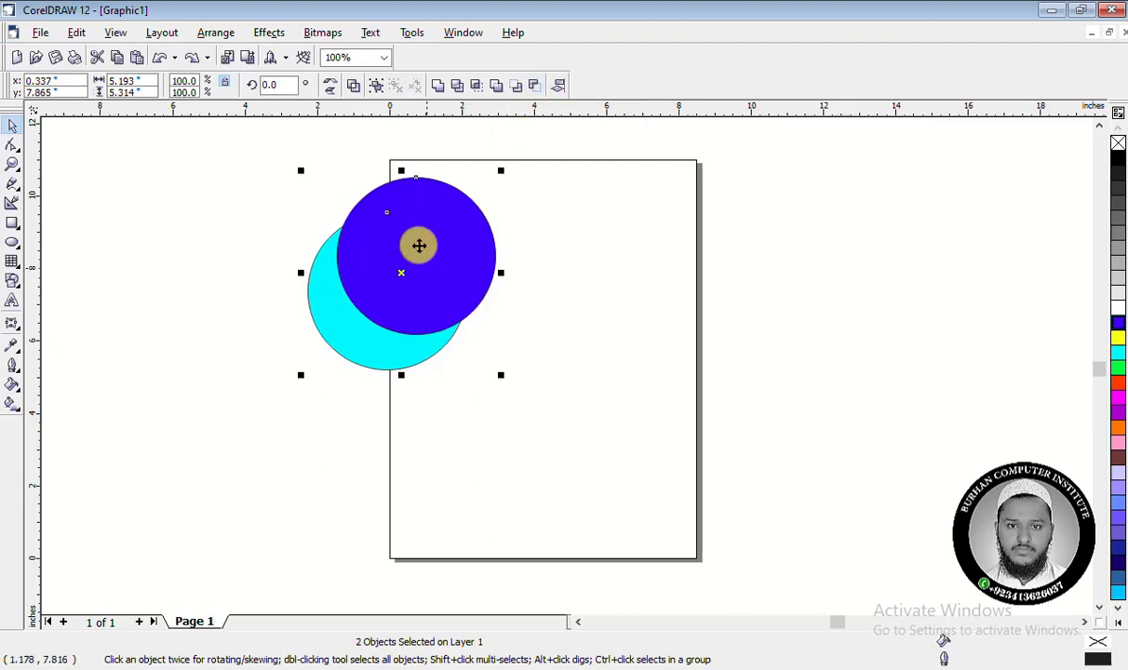
Apply Back Minus Front to the blue and cyan circles, inspect the crescent and undo it along with the previous circle move
{"action": "left_click", "coordinate": [556, 87]}
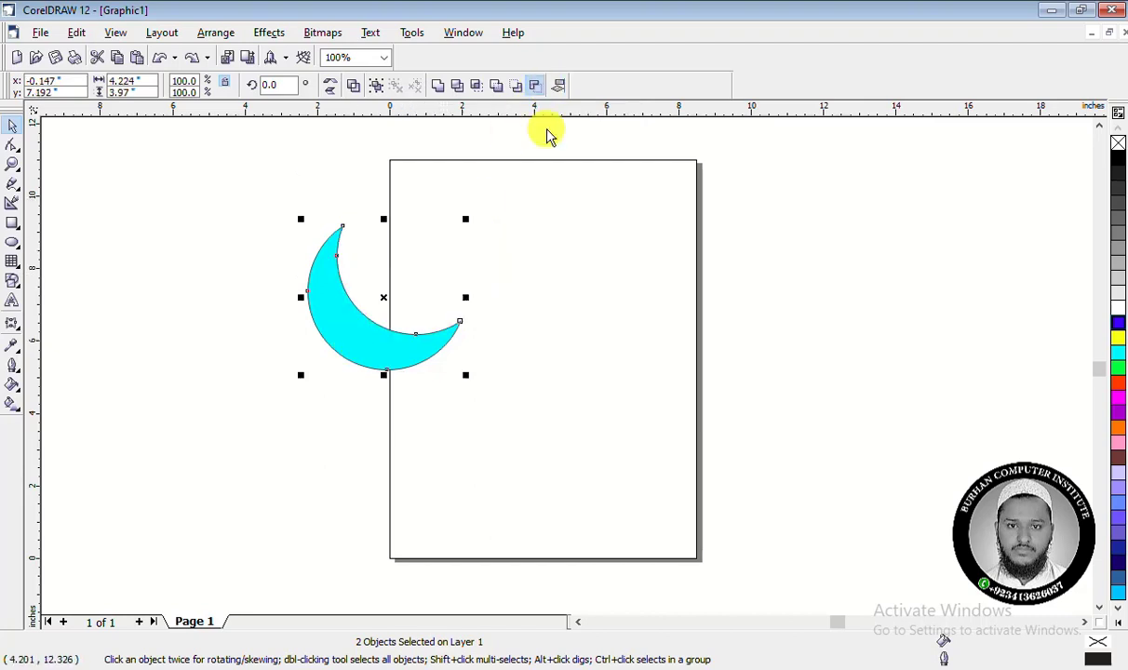
{"action": "left_click", "coordinate": [495, 465]}
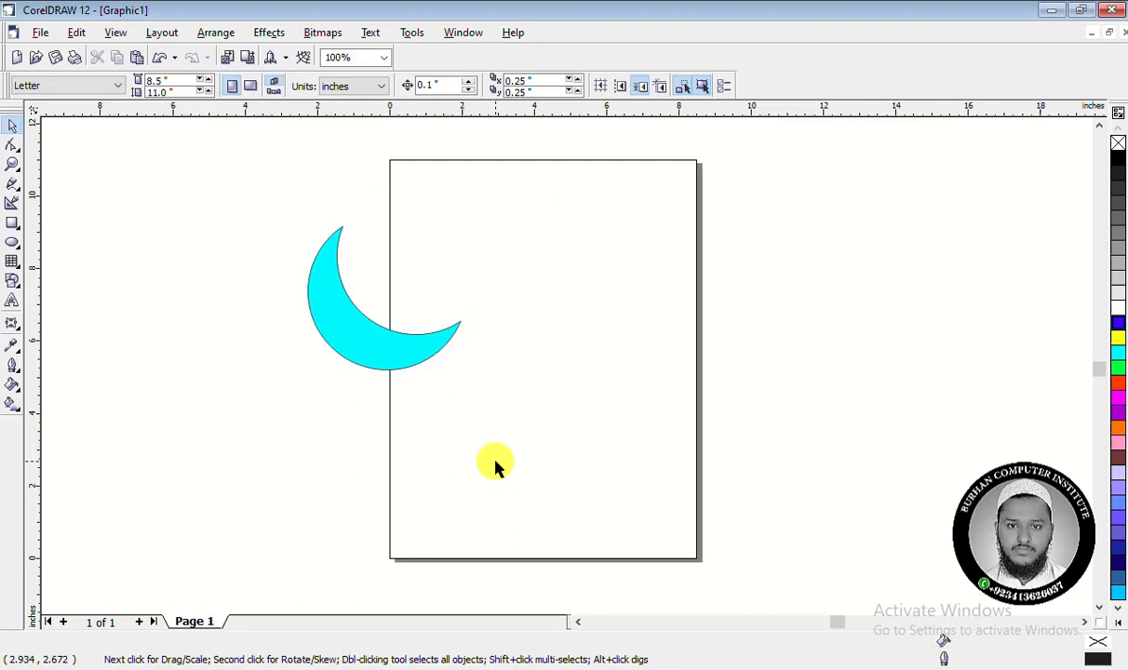
{"action": "key", "text": "ctrl+z"}
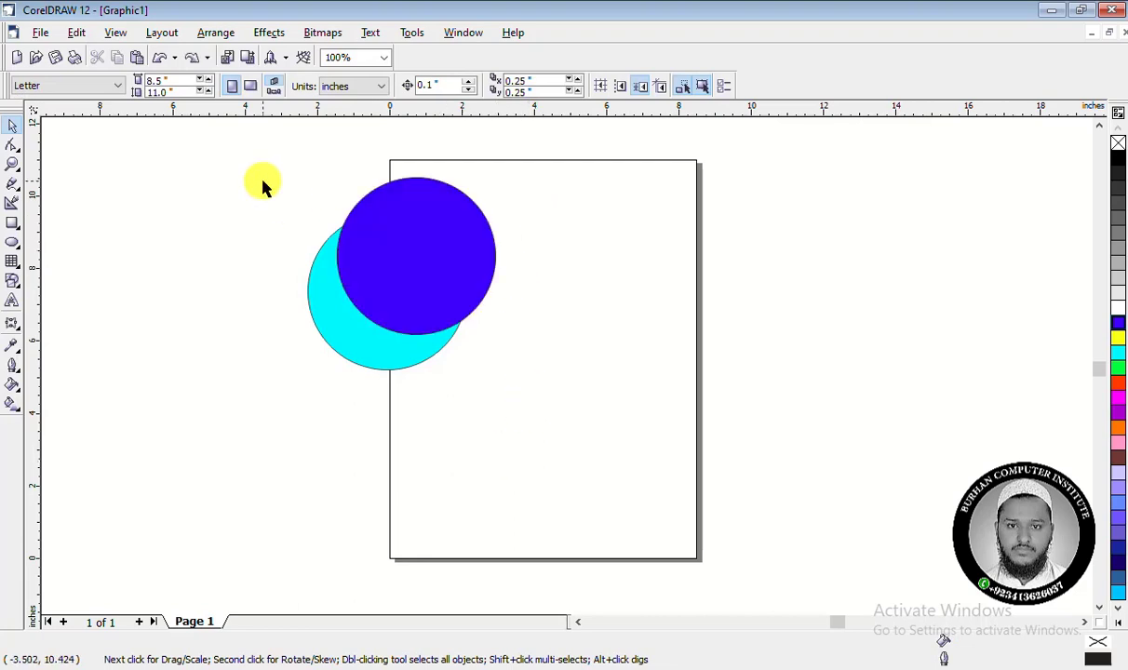
{"action": "key", "text": "ctrl+z"}
Select both circles and open Align and Distribute, showing its Distribute options beside the circles
{"action": "left_click_drag", "start_coordinate": [655, 314], "coordinate": [442, 232]}
{"action": "key", "text": "ctrl+a"}
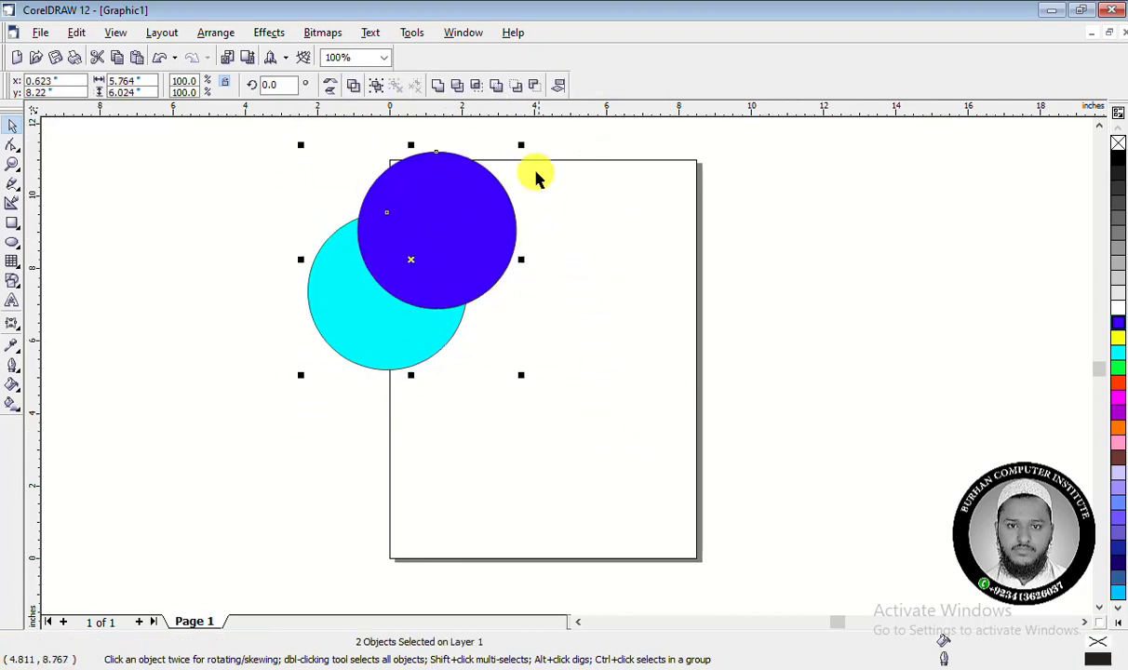
{"action": "left_click", "coordinate": [559, 87]}
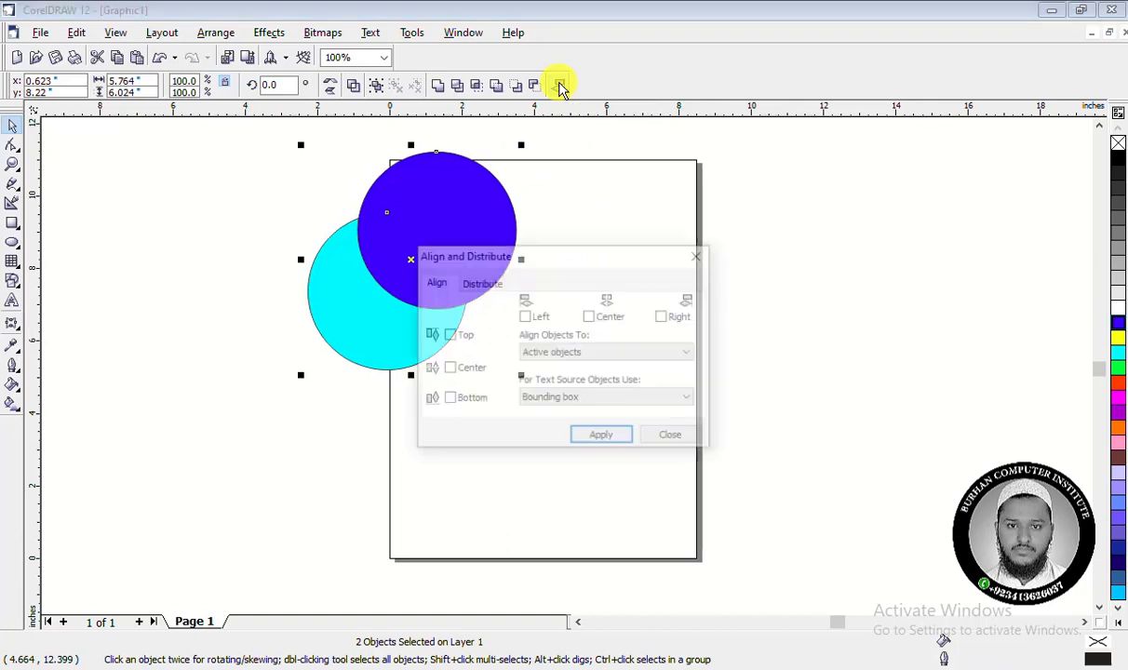
{"action": "left_click_drag", "start_coordinate": [668, 252], "coordinate": [836, 227]}
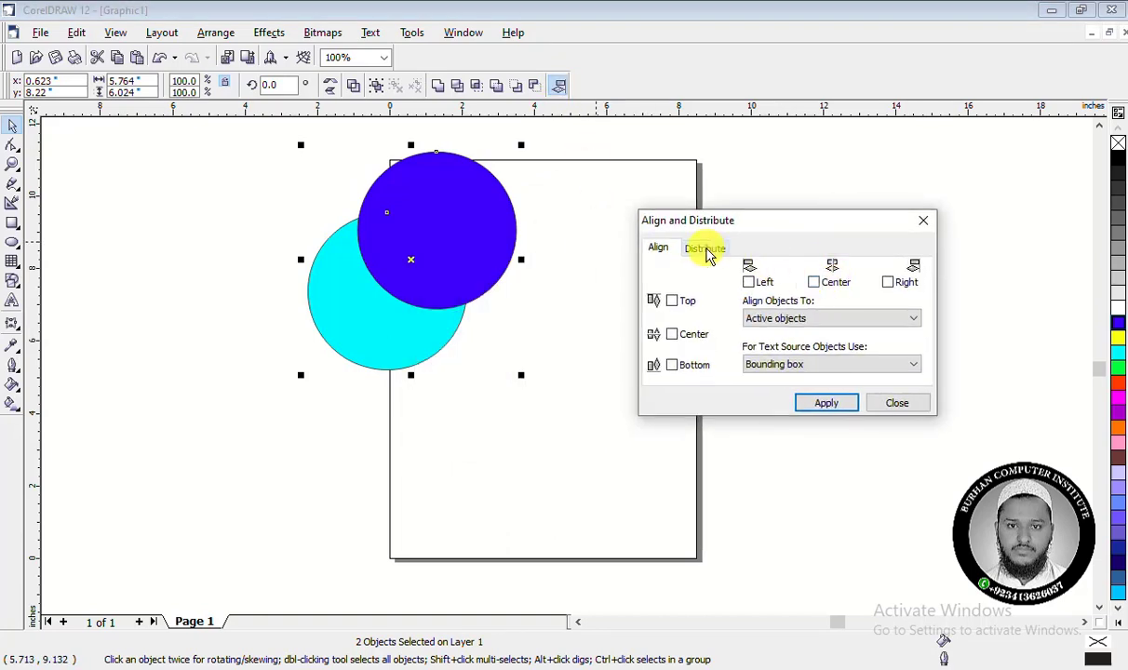
{"action": "left_click", "coordinate": [706, 251]}
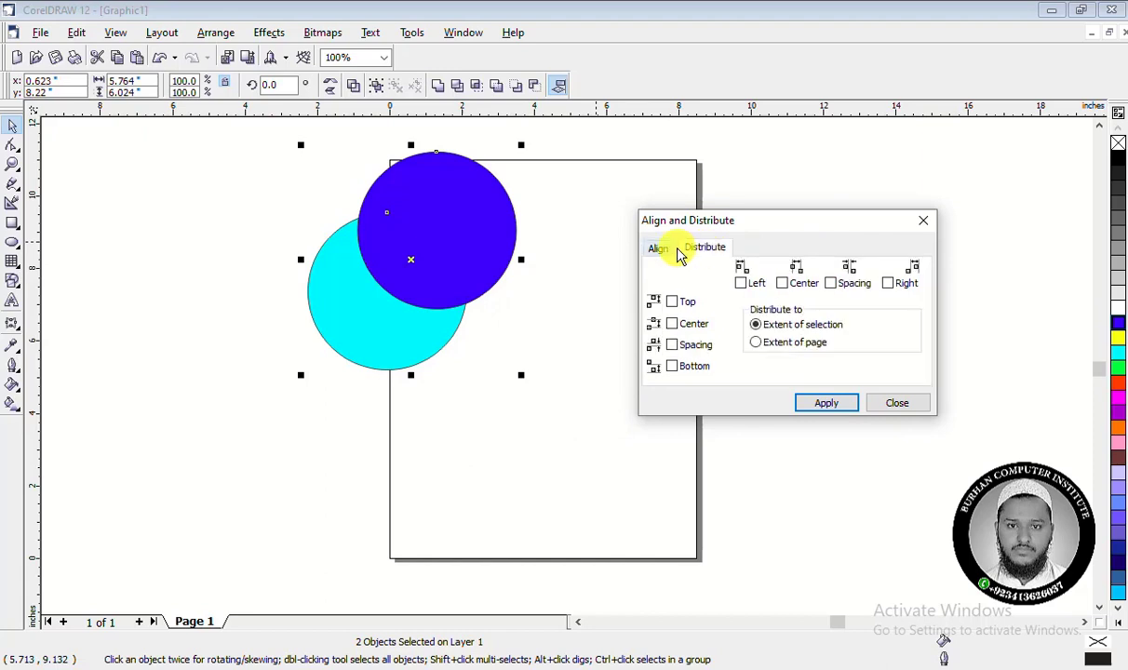
Move the cyan circle behind the blue circle's upper right edge, and move both circles over the page's top left corner
{"action": "left_click", "coordinate": [458, 390]}
{"action": "left_click_drag", "start_coordinate": [360, 313], "coordinate": [236, 471]}
{"action": "left_click_drag", "start_coordinate": [282, 442], "coordinate": [464, 202]}
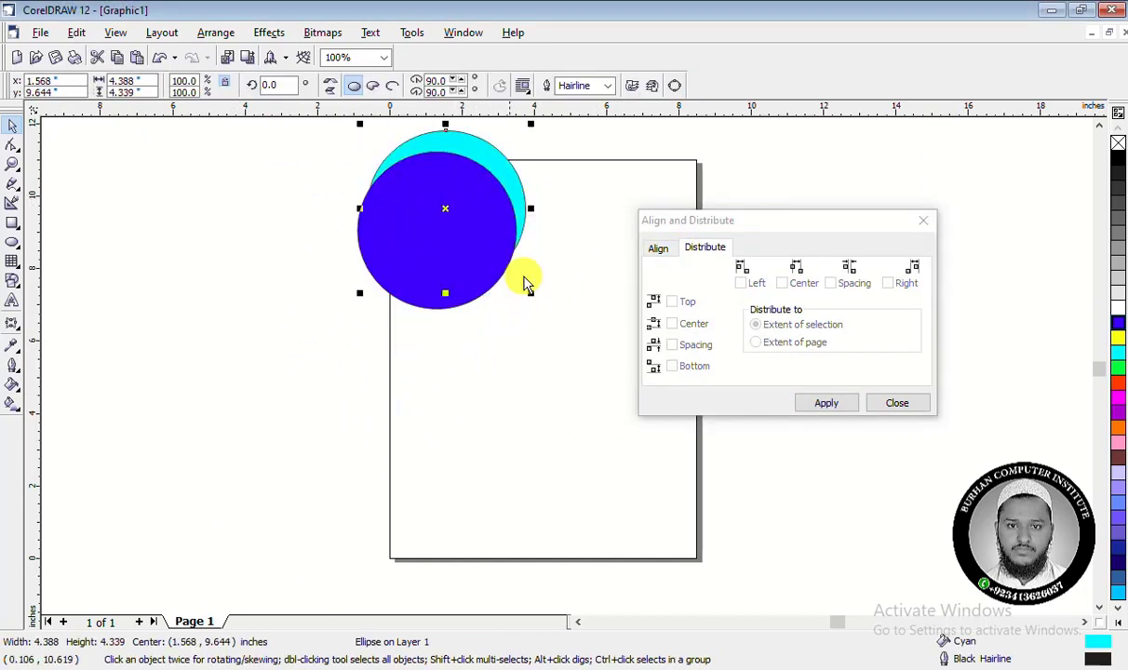
{"action": "left_click_drag", "start_coordinate": [553, 405], "coordinate": [330, 113]}
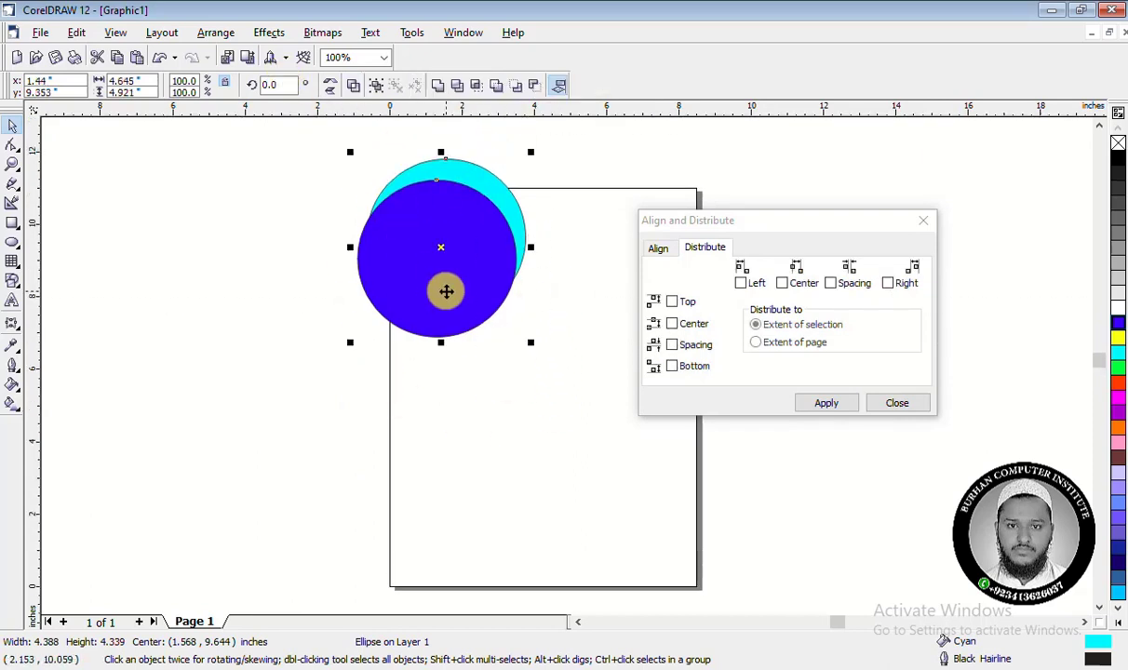
{"action": "mouse_move", "coordinate": [442, 289]}
{"action": "left_mouse_down"}
{"action": "mouse_move", "coordinate": [132, 269]}
{"action": "mouse_move", "coordinate": [197, 308]}
{"action": "mouse_move", "coordinate": [158, 340]}
{"action": "mouse_move", "coordinate": [159, 429]}
{"action": "mouse_move", "coordinate": [208, 460]}
{"action": "left_mouse_up"}
Draw three rectangles about 1.7 × 1.4 inches in a loose column beside the page and fill them with yellow
{"action": "left_click", "coordinate": [12, 223]}
{"action": "left_click", "coordinate": [12, 127]}
{"action": "left_click_drag", "start_coordinate": [76, 157], "coordinate": [386, 549]}
{"action": "left_click", "coordinate": [1118, 343]}
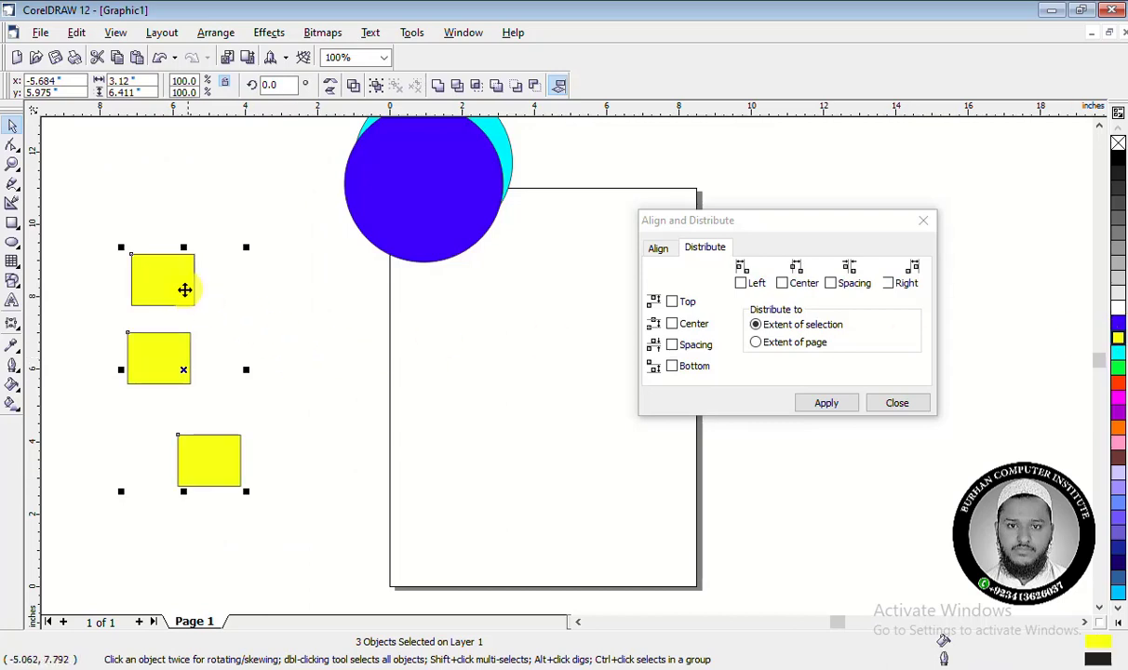
Align the left edges of the three selected yellow rectangles
{"action": "left_click", "coordinate": [659, 248]}
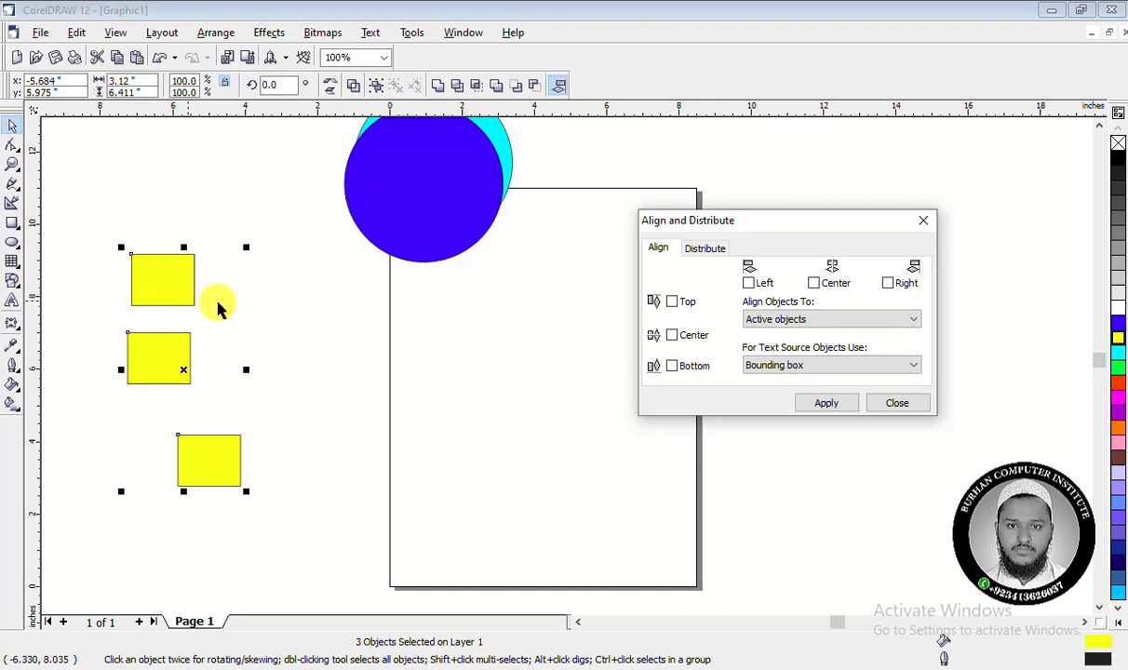
{"action": "left_click", "coordinate": [762, 286]}
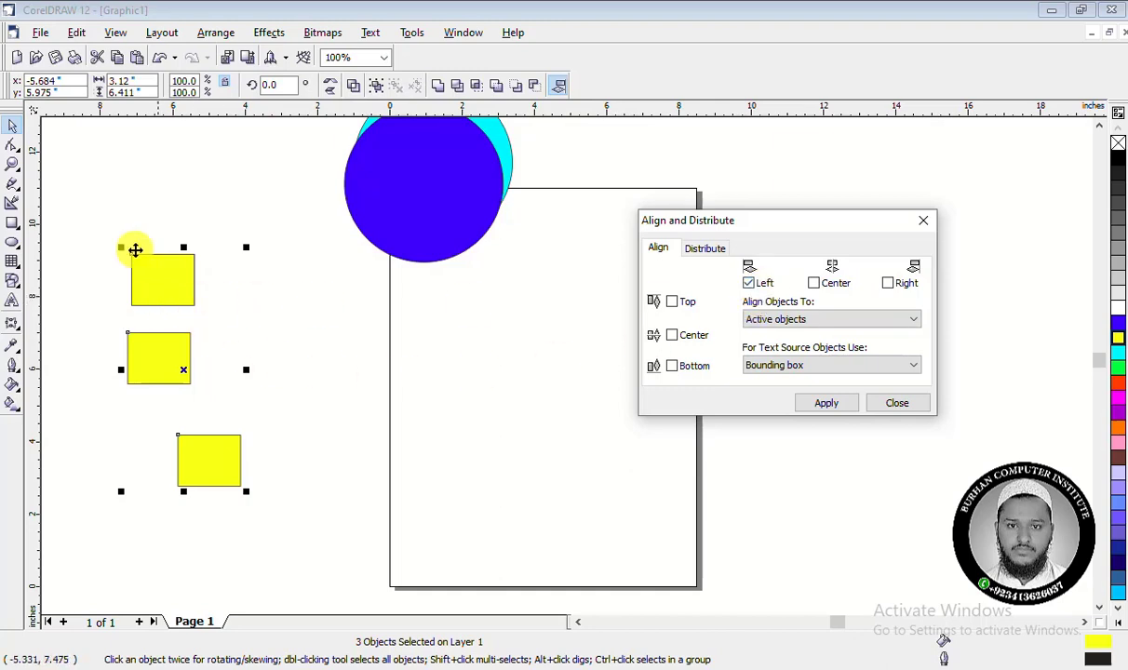
{"action": "left_click", "coordinate": [837, 409]}
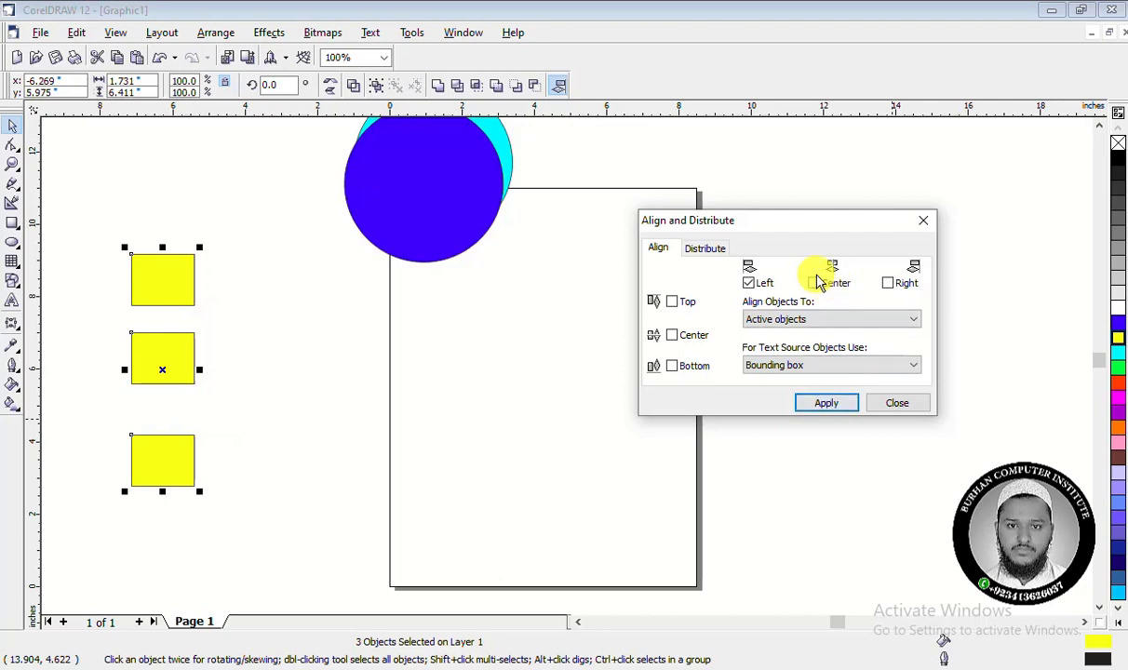
Distribute the column of yellow rectangles with equal vertical Spacing over the extent of the selection
{"action": "left_click", "coordinate": [710, 250]}
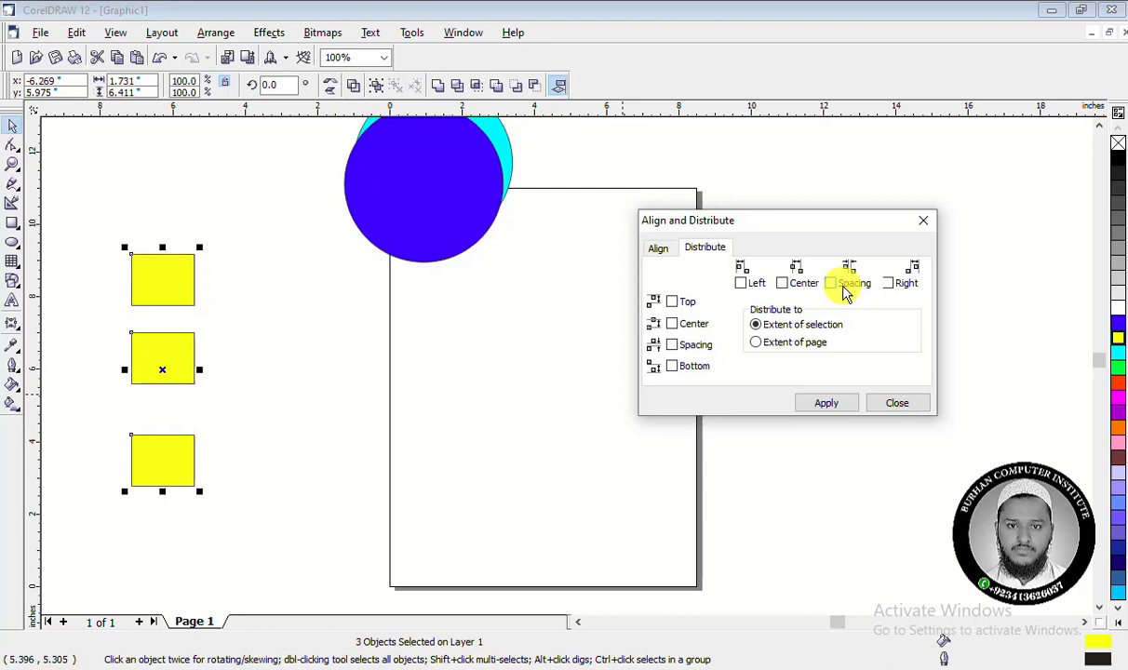
{"action": "left_click", "coordinate": [700, 345]}
{"action": "left_click", "coordinate": [827, 405]}
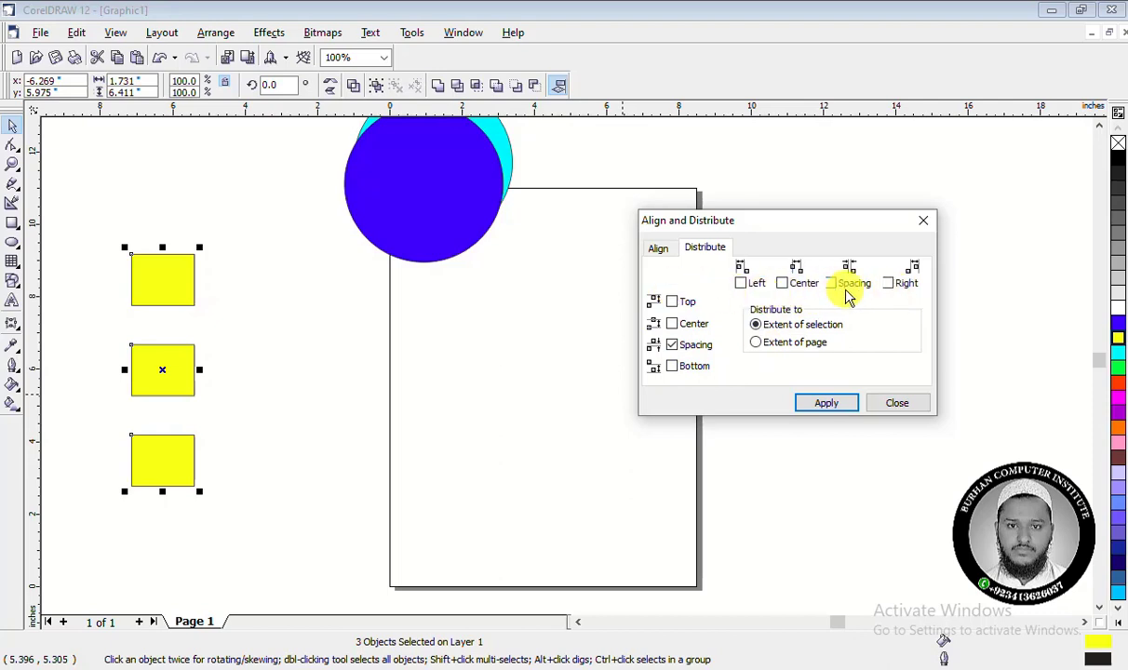
Try horizontal Spacing instead of vertical Spacing on the column of yellow rectangles, and clear the option again
{"action": "left_click", "coordinate": [672, 346]}
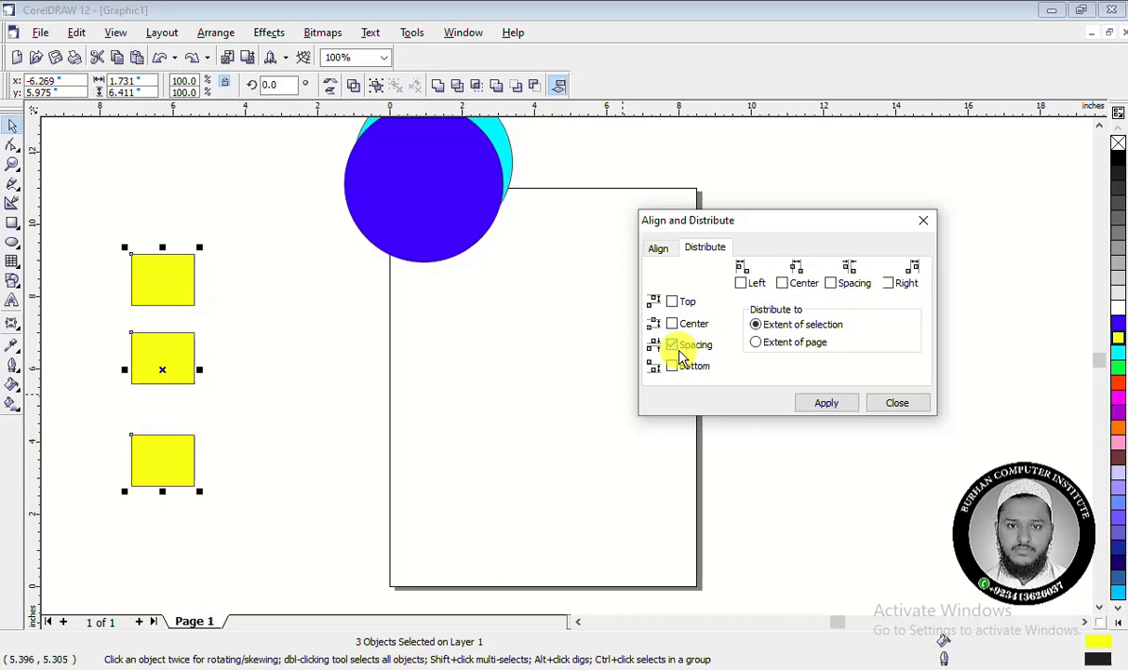
{"action": "left_click", "coordinate": [832, 284]}
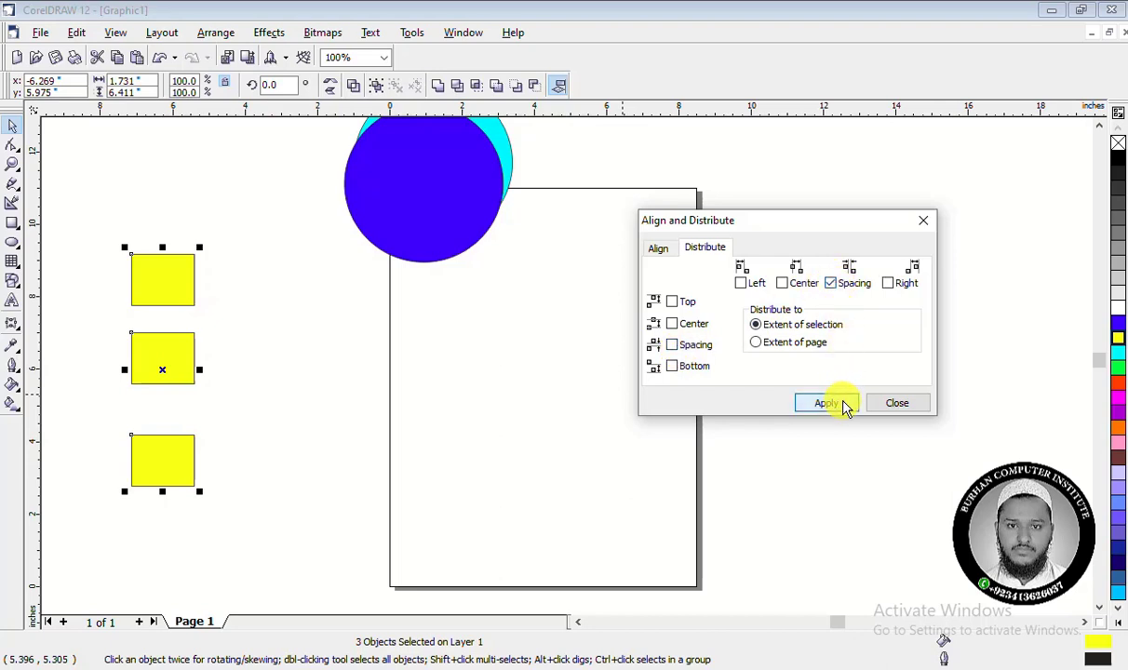
{"action": "left_click", "coordinate": [829, 284]}
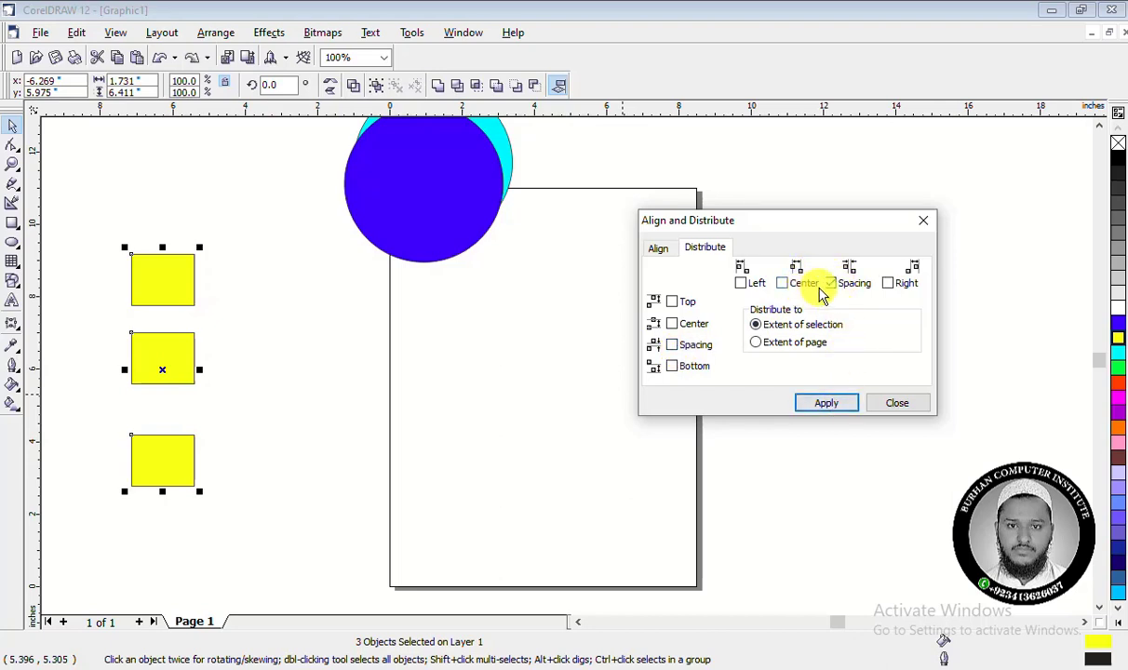
Distribute the column of yellow rectangles vertically by Center, and switch to vertical Spacing for comparison
{"action": "left_click", "coordinate": [694, 324]}
{"action": "left_click", "coordinate": [836, 406]}
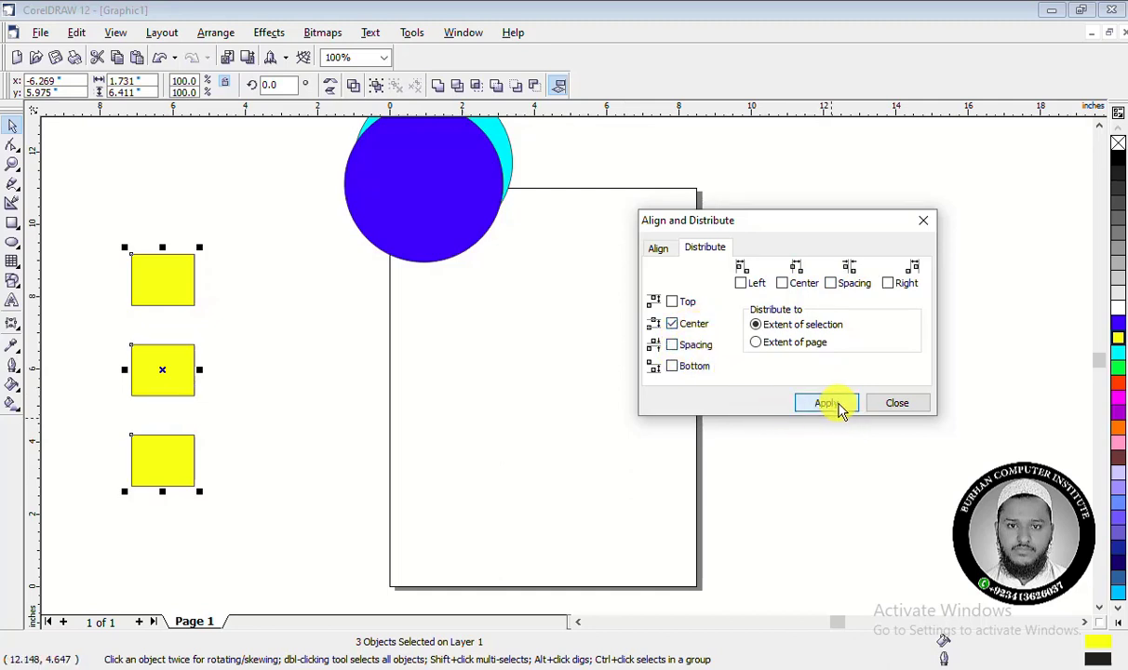
{"action": "left_click", "coordinate": [672, 344]}
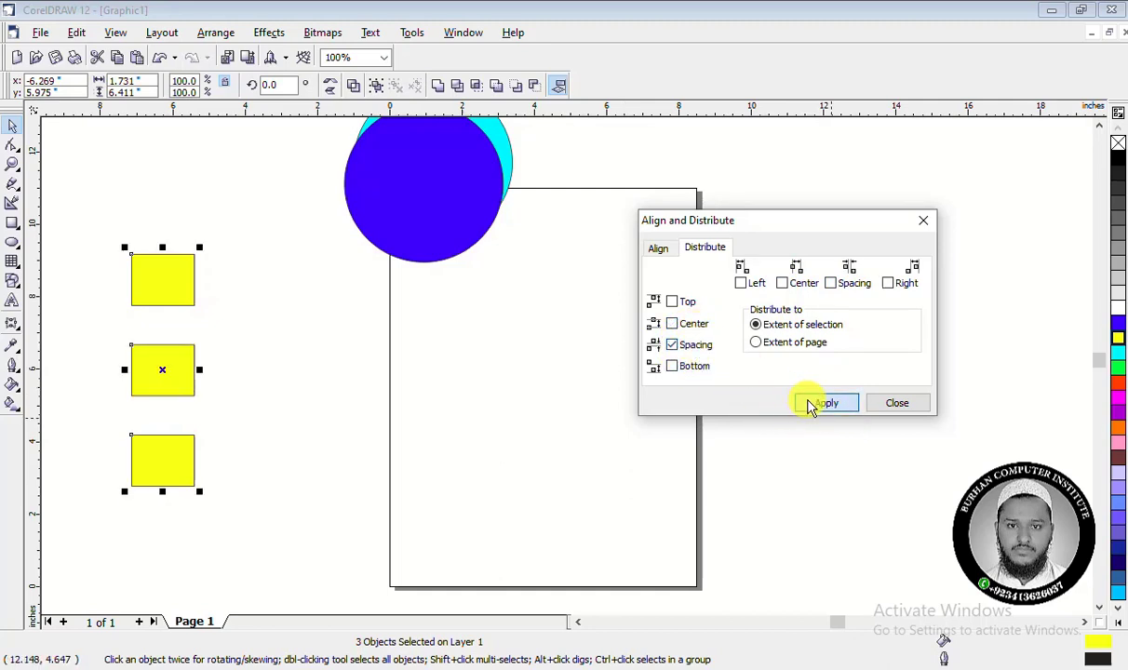
Distribute the column of yellow rectangles vertically by their Top edges and undo it
{"action": "left_click", "coordinate": [672, 302]}
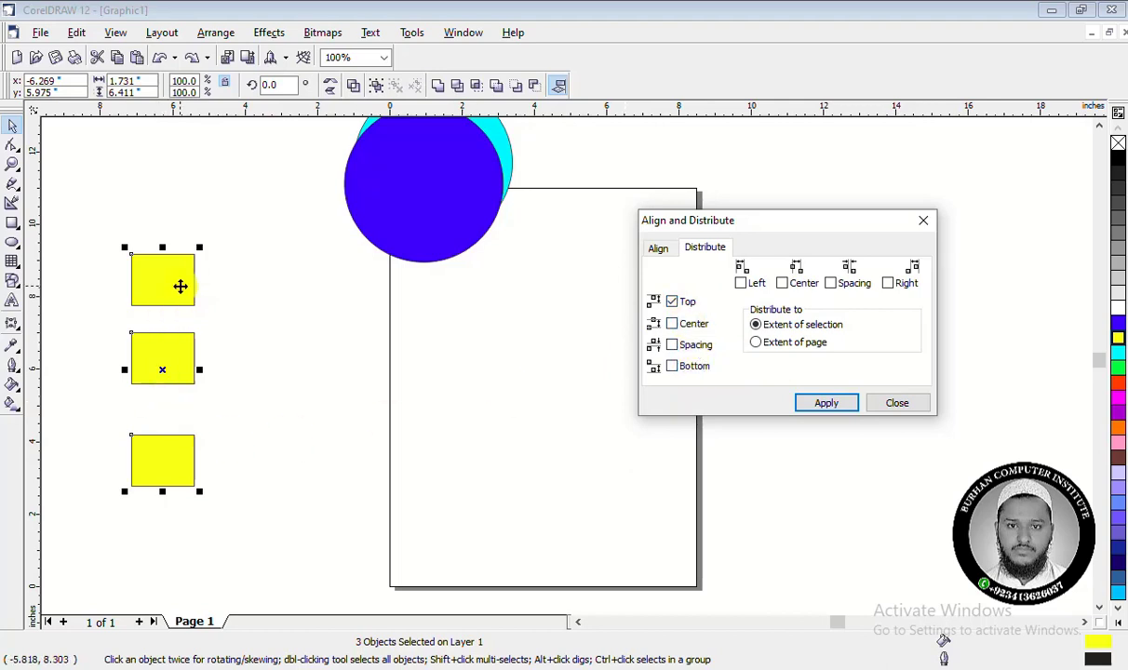
{"action": "left_click", "coordinate": [689, 307]}
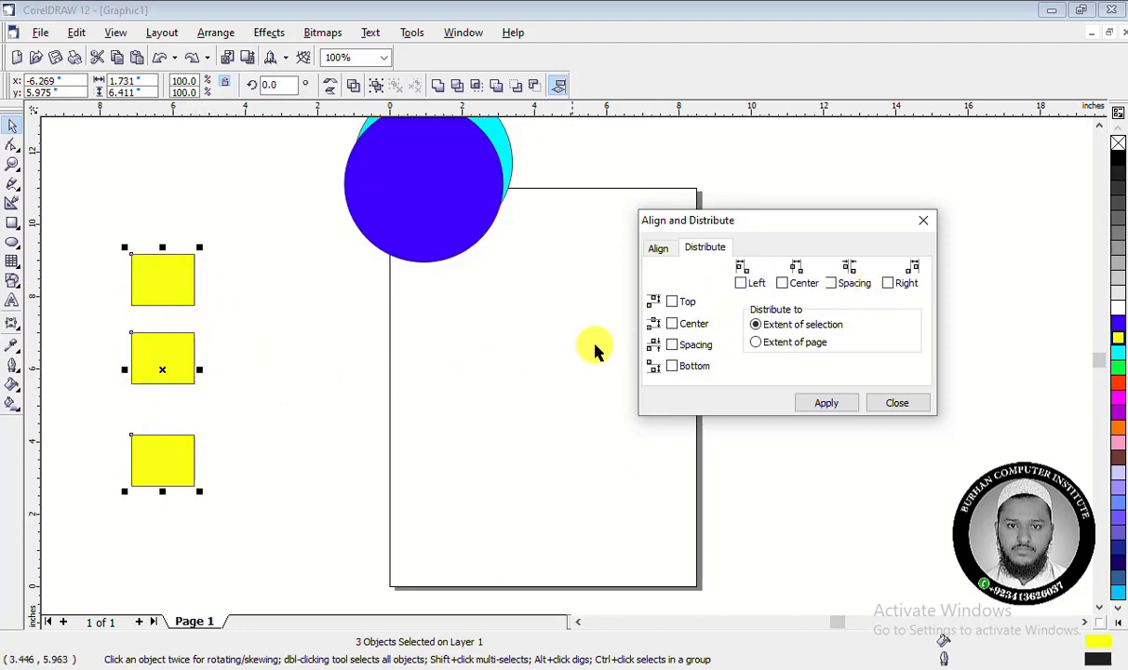
{"action": "left_click", "coordinate": [674, 302]}
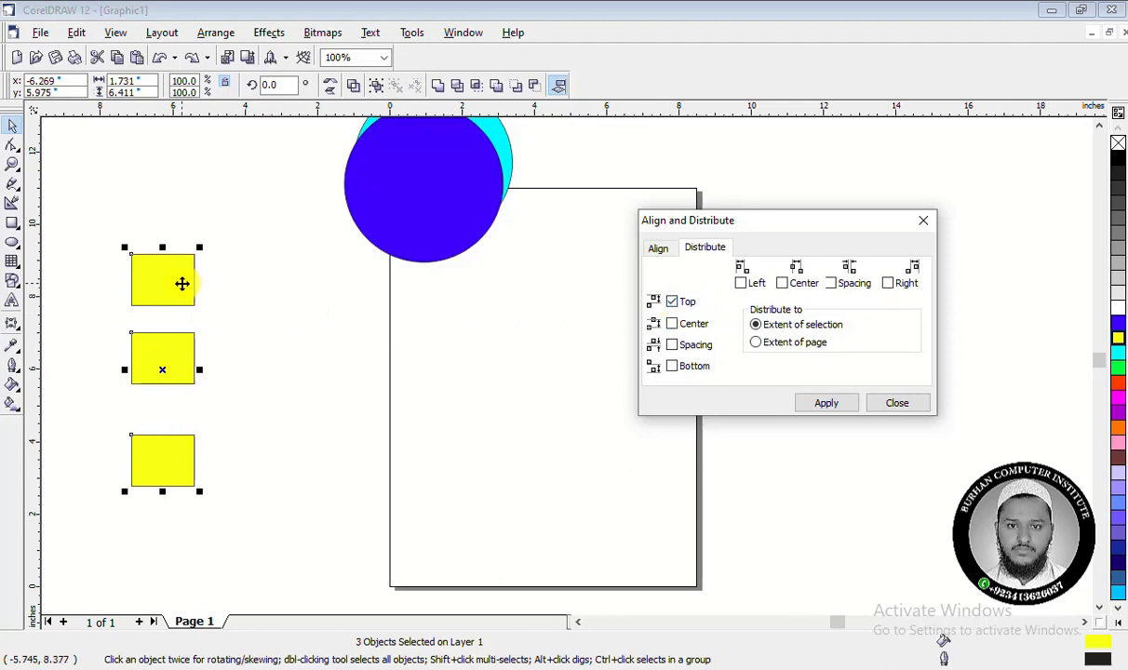
{"action": "left_click", "coordinate": [829, 405]}
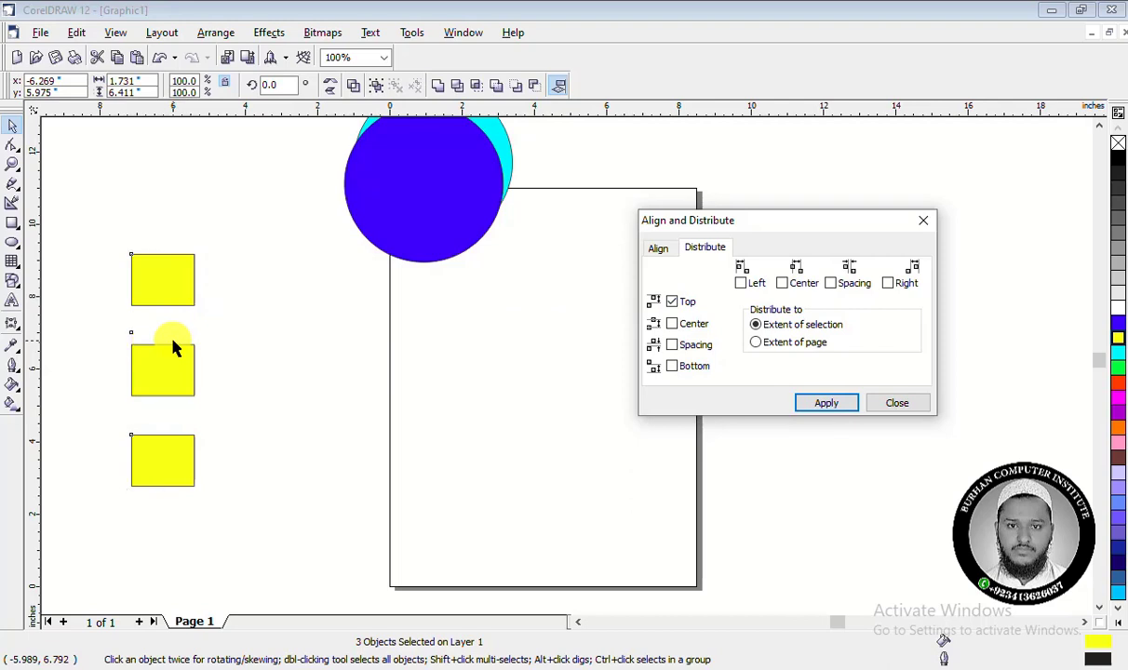
{"action": "key", "text": "ctrl+z"}
Distribute the three stacked yellow rectangles with equal vertical Spacing and deselect them
{"action": "left_click", "coordinate": [699, 349]}
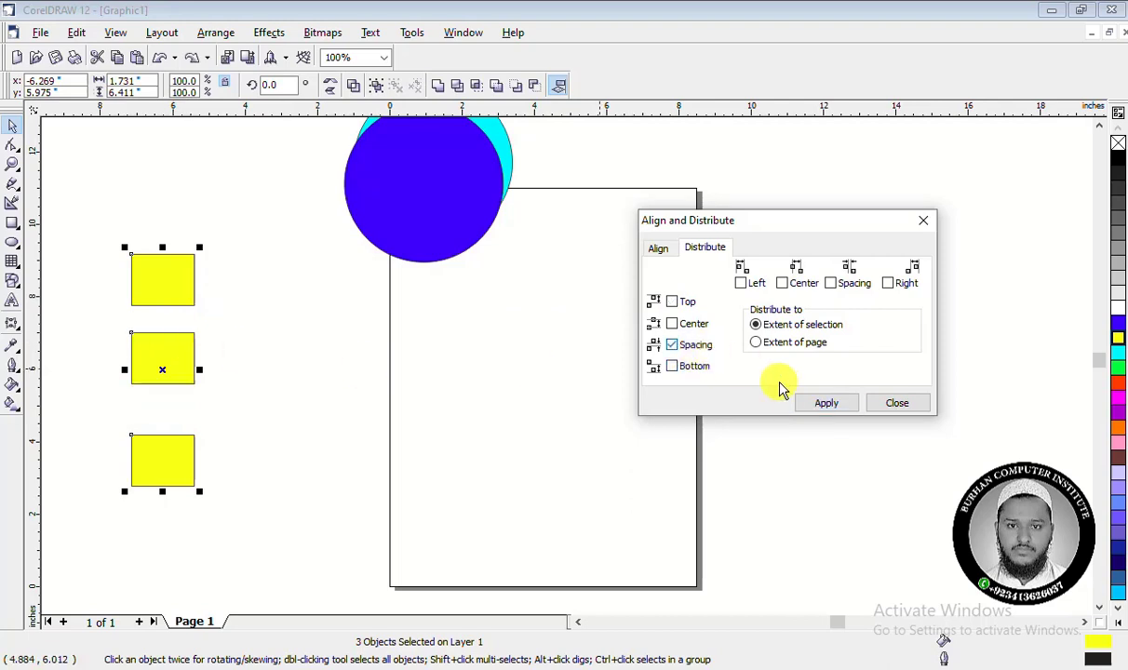
{"action": "left_click", "coordinate": [824, 403]}
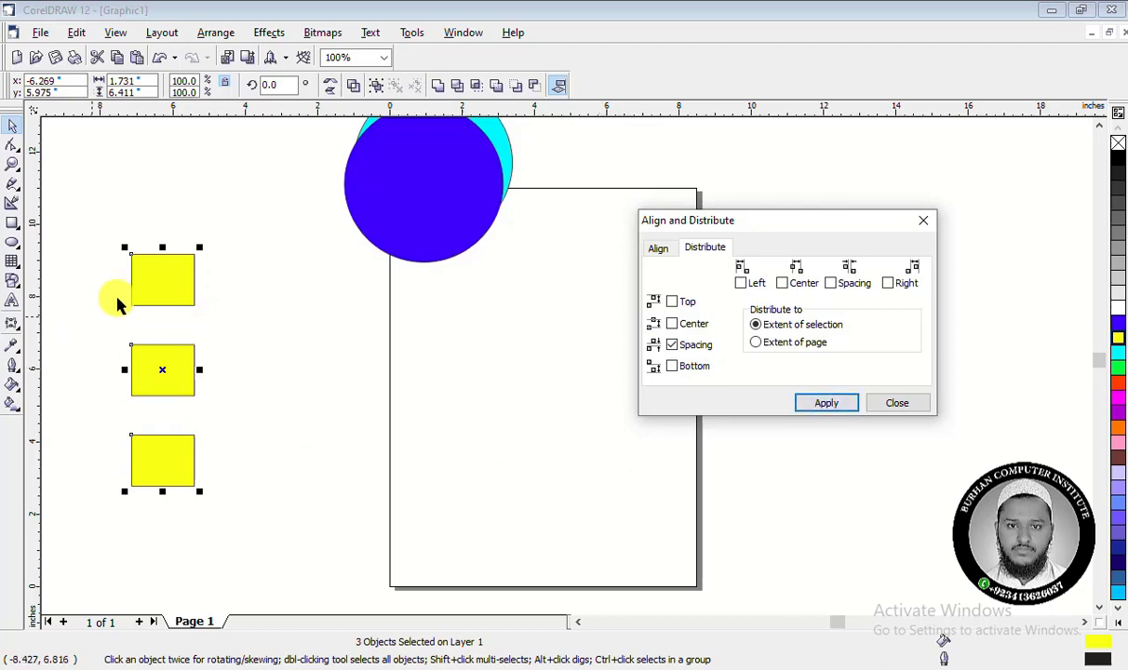
{"action": "left_click", "coordinate": [238, 386]}
{"action": "mouse_move", "coordinate": [165, 294]}
{"action": "left_mouse_down"}
{"action": "mouse_move", "coordinate": [318, 350]}
{"action": "mouse_move", "coordinate": [322, 381]}
{"action": "mouse_move", "coordinate": [279, 375]}
{"action": "mouse_move", "coordinate": [199, 293]}
{"action": "mouse_move", "coordinate": [167, 289]}
{"action": "left_mouse_up"}
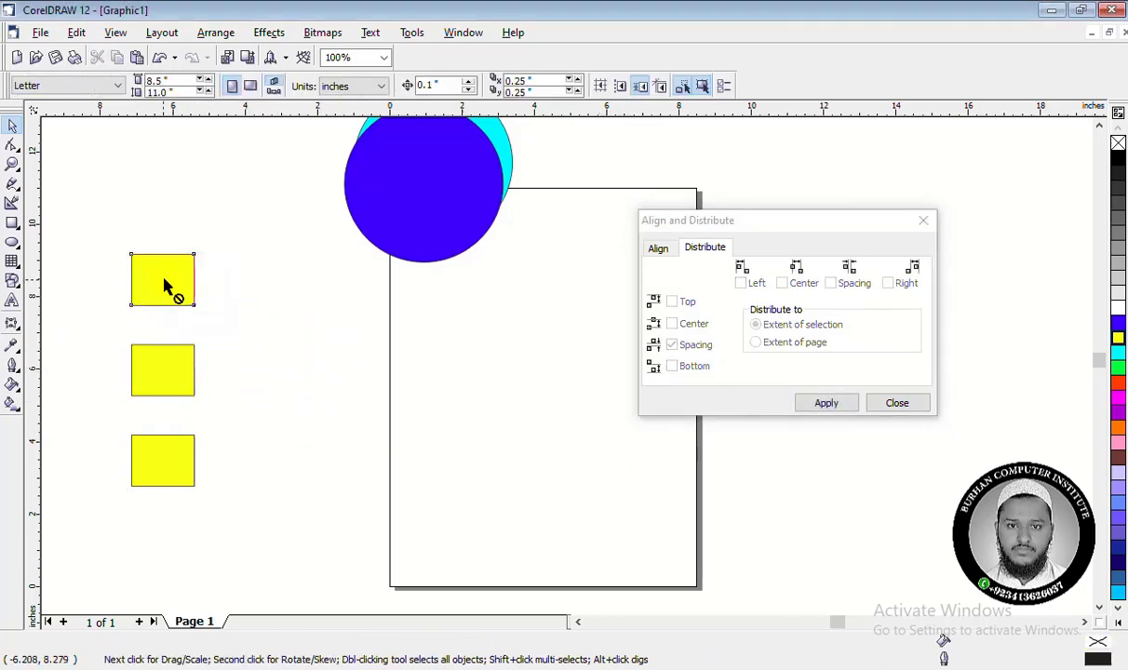
Duplicate the column of three yellow rectangles and arrange the copies in a loose, uneven horizontal row extending across the page
{"action": "left_click_drag", "start_coordinate": [81, 212], "coordinate": [269, 495]}
{"action": "left_click_drag", "start_coordinate": [167, 450], "coordinate": [314, 473]}
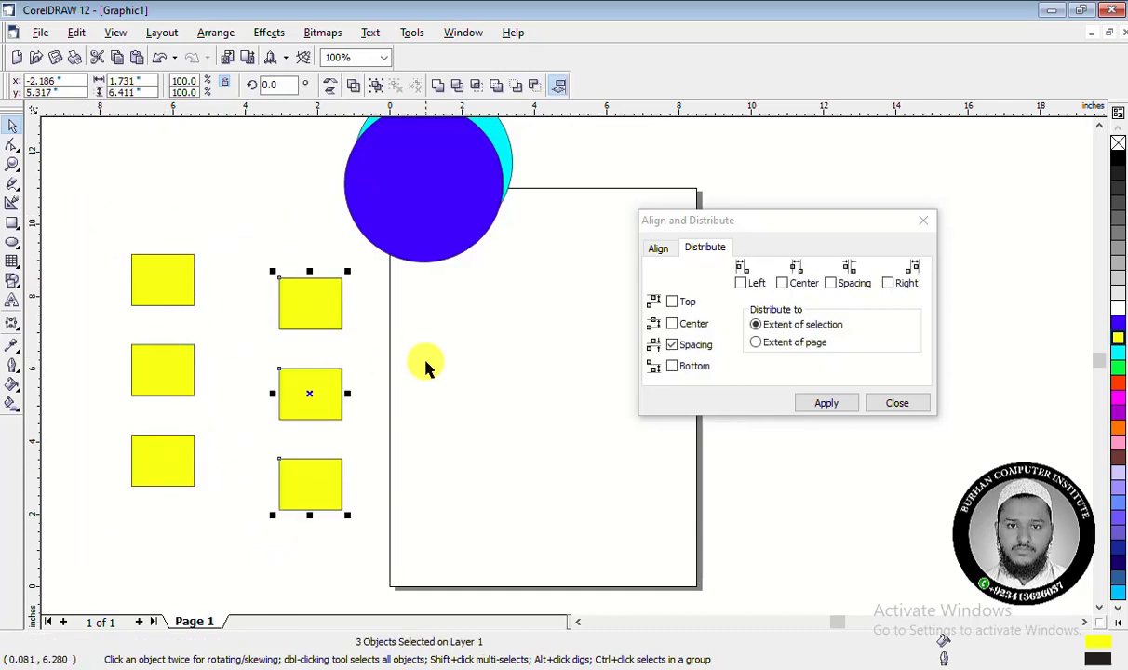
{"action": "left_click", "coordinate": [423, 367]}
{"action": "left_click_drag", "start_coordinate": [333, 395], "coordinate": [405, 390]}
{"action": "left_click_drag", "start_coordinate": [326, 482], "coordinate": [596, 410]}
{"action": "left_click_drag", "start_coordinate": [404, 396], "coordinate": [483, 396]}
Select the three rectangles in the horizontal row and align their top edges
{"action": "left_click_drag", "start_coordinate": [259, 343], "coordinate": [666, 501]}
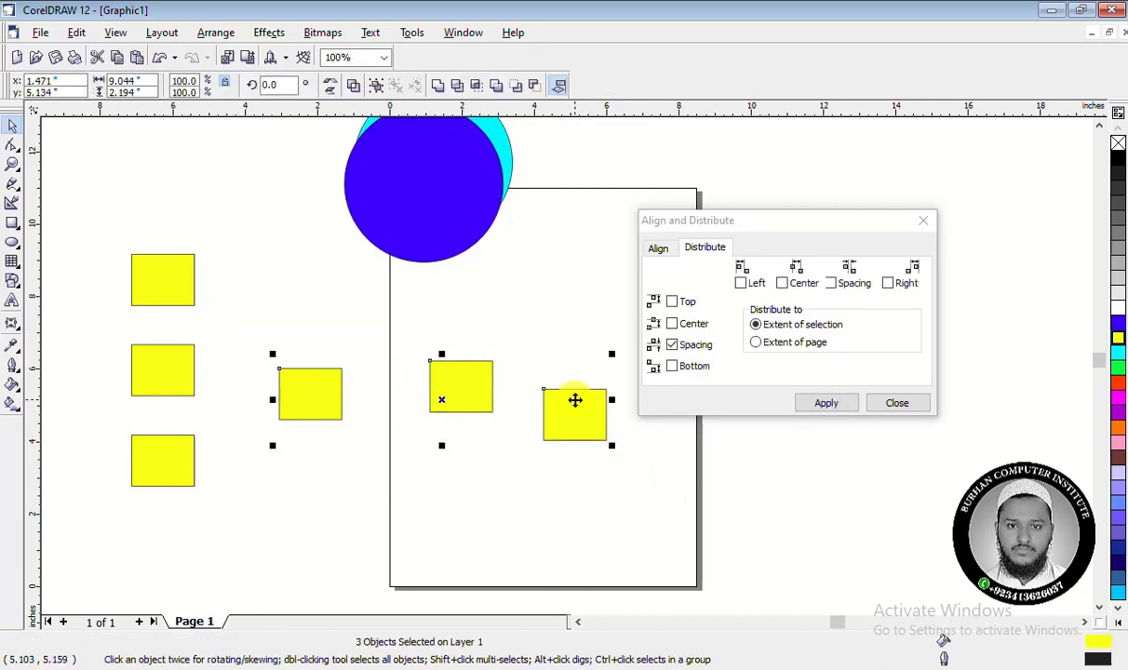
{"action": "left_click", "coordinate": [659, 248]}
{"action": "left_click", "coordinate": [694, 248]}
{"action": "left_click", "coordinate": [659, 250]}
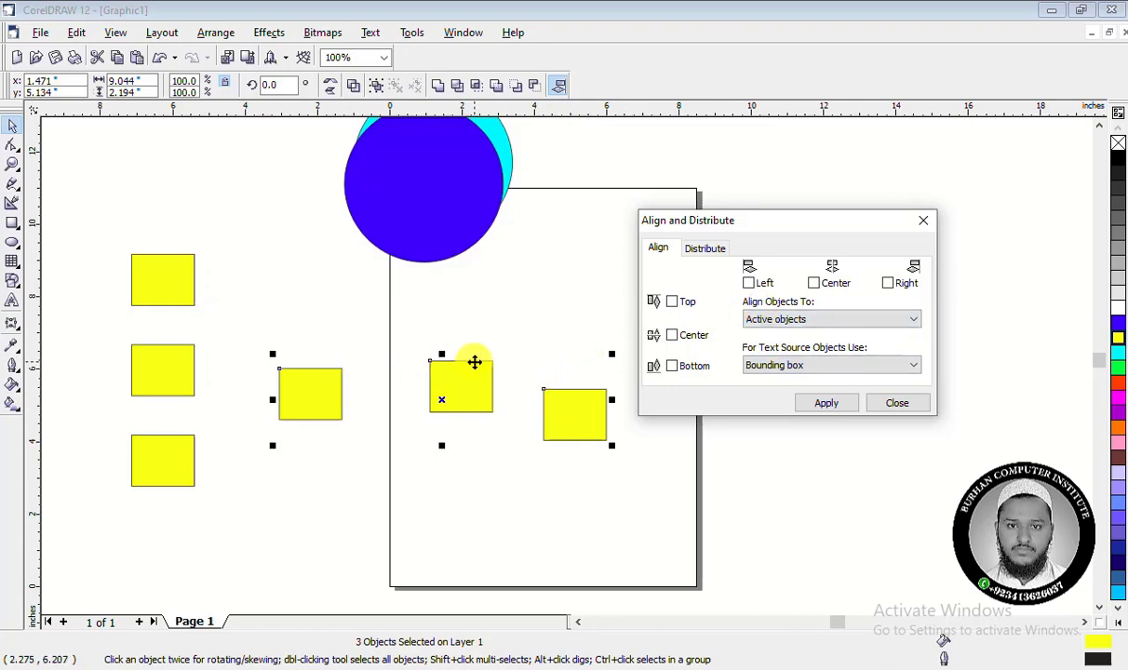
{"action": "left_click", "coordinate": [672, 302]}
{"action": "left_click", "coordinate": [825, 407]}
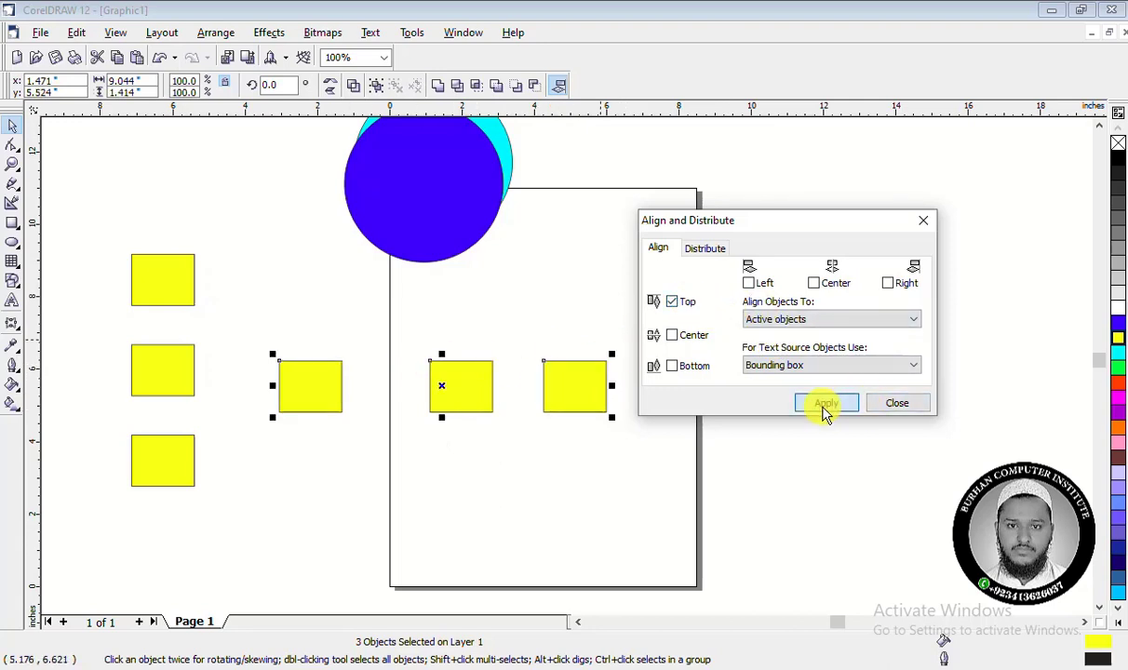
Try to distribute the horizontal row of rectangles with vertical Spacing, and clear that option
{"action": "left_click", "coordinate": [697, 248]}
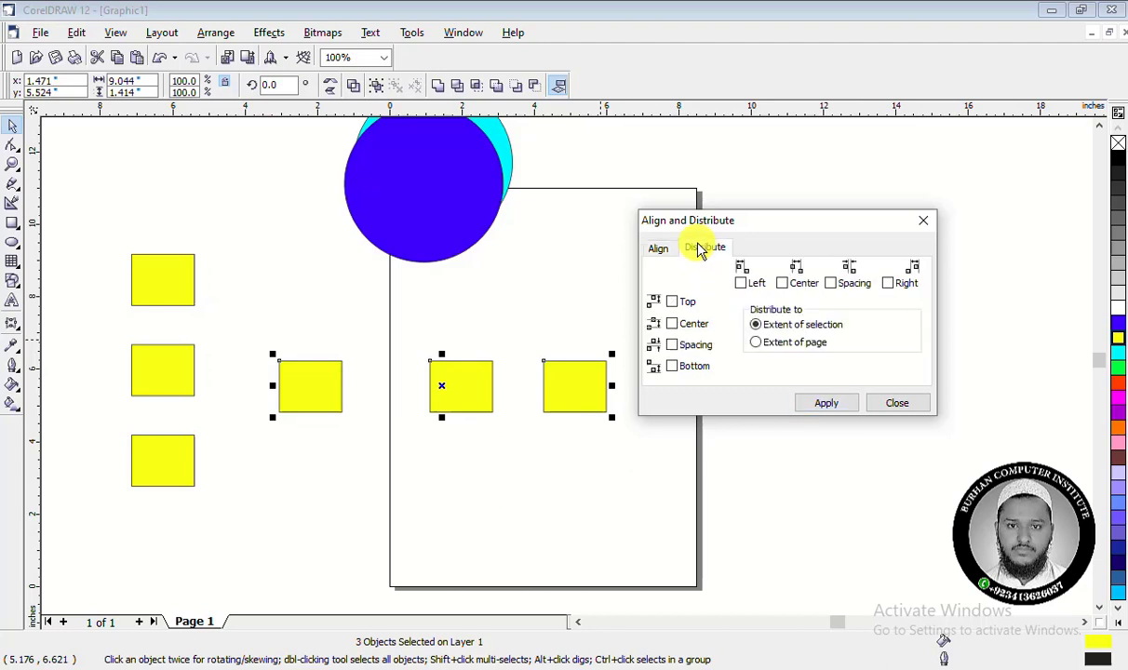
{"action": "left_click", "coordinate": [691, 345]}
{"action": "left_click", "coordinate": [830, 405]}
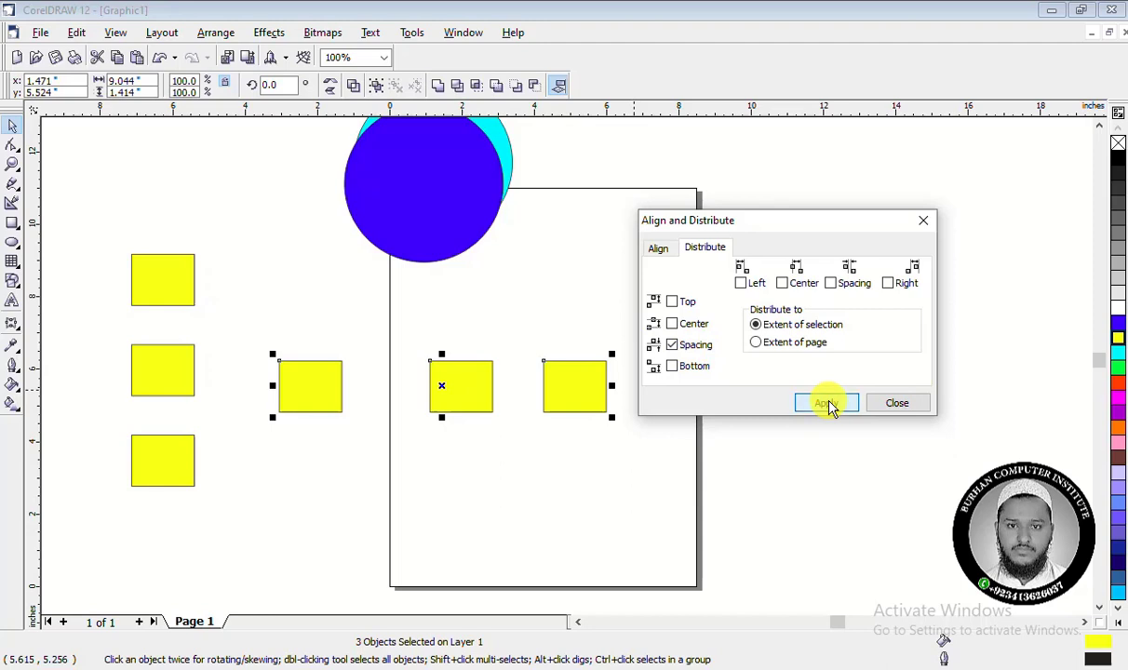
{"action": "left_click", "coordinate": [707, 344]}
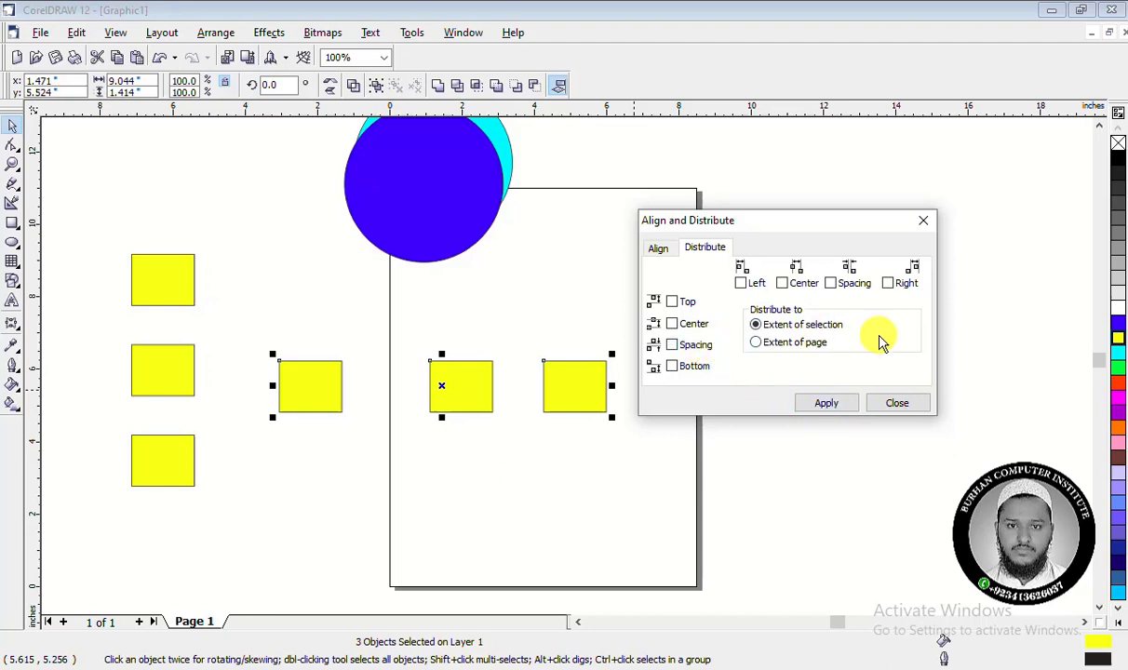
Distribute the row of rectangles with equal horizontal Spacing, close the Align and Distribute settings and deselect the row
{"action": "left_click_drag", "start_coordinate": [833, 229], "coordinate": [958, 207]}
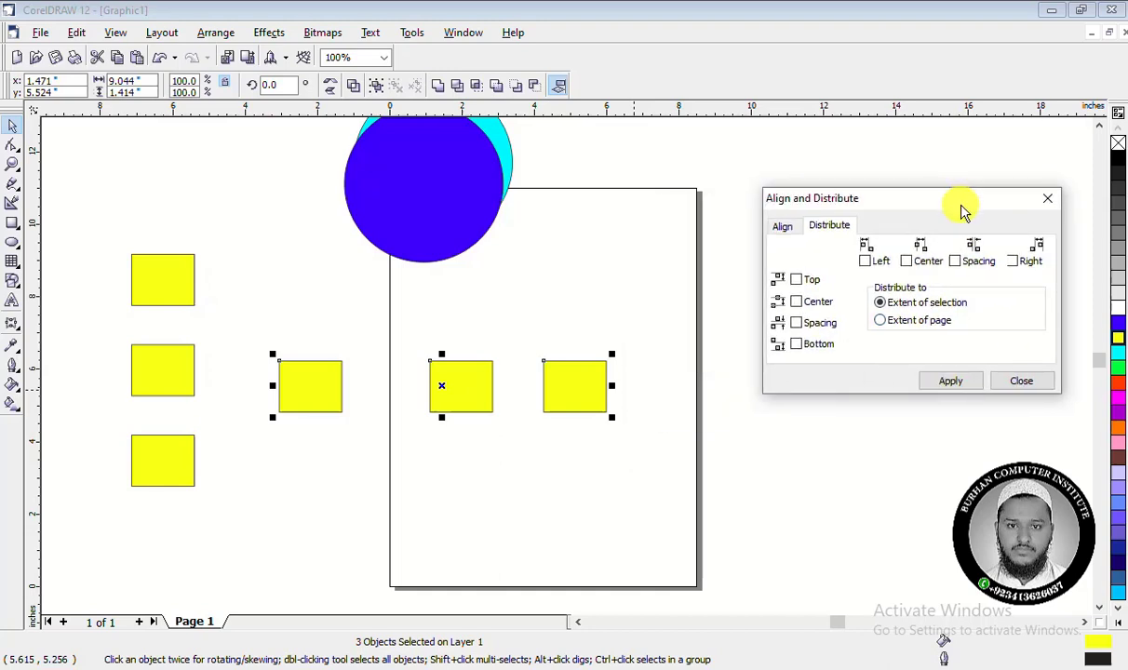
{"action": "left_click", "coordinate": [977, 262]}
{"action": "left_click", "coordinate": [952, 381]}
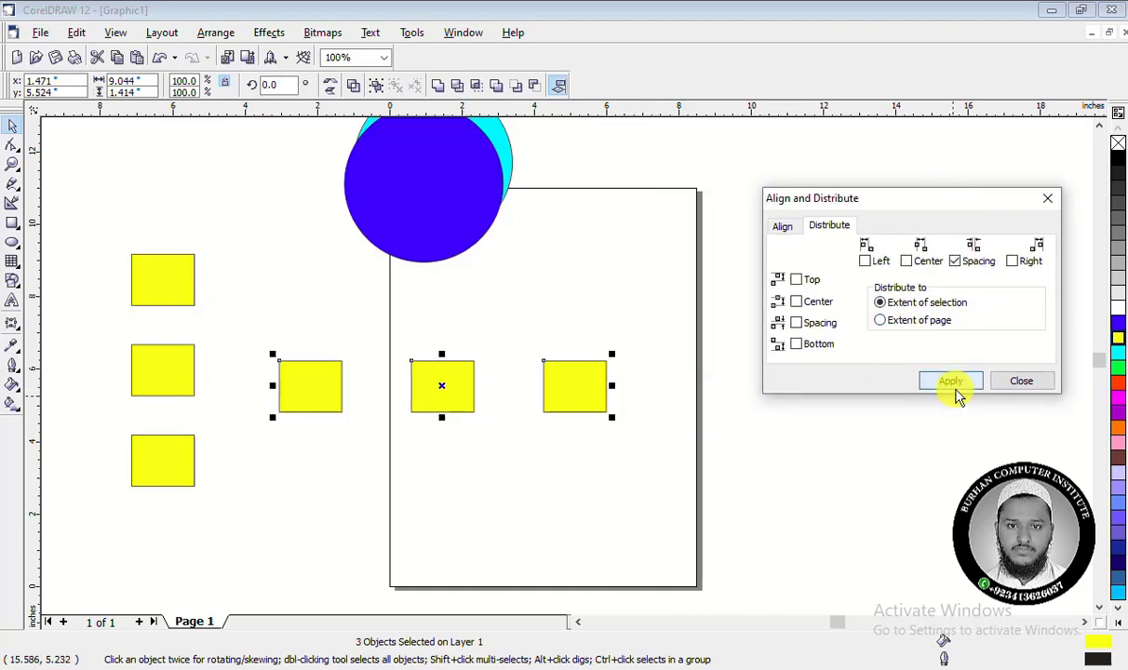
{"action": "left_click", "coordinate": [1022, 381]}
{"action": "left_click", "coordinate": [729, 473]}
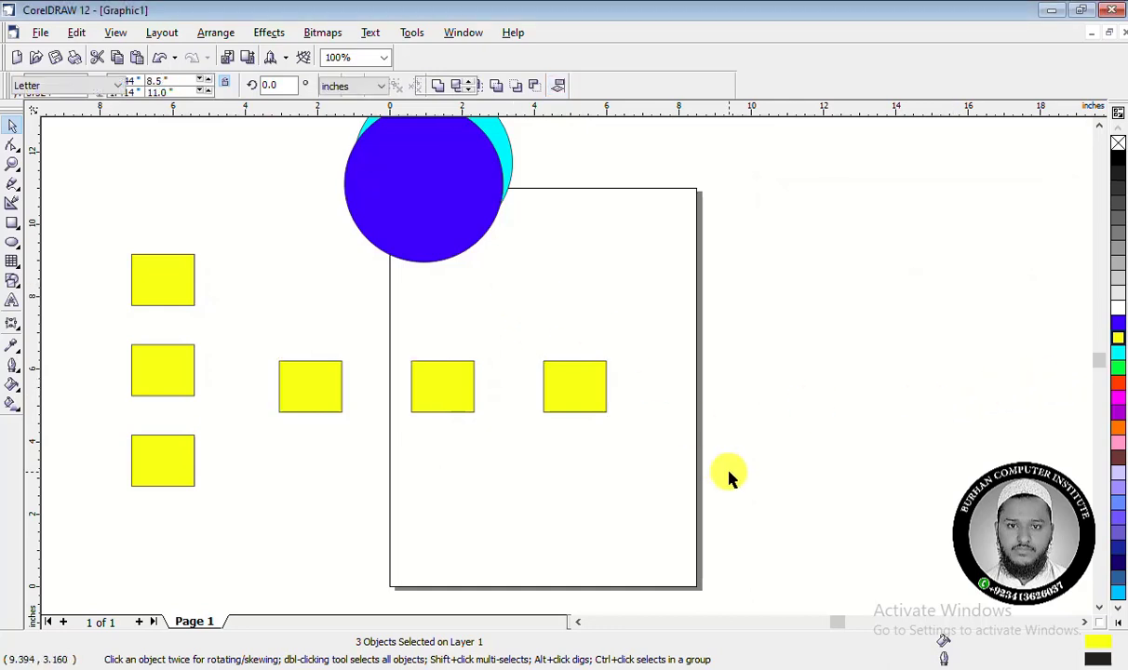
Select all the circles and yellow rectangles and remove them from the drawing
{"action": "left_click_drag", "start_coordinate": [786, 549], "coordinate": [113, 68]}
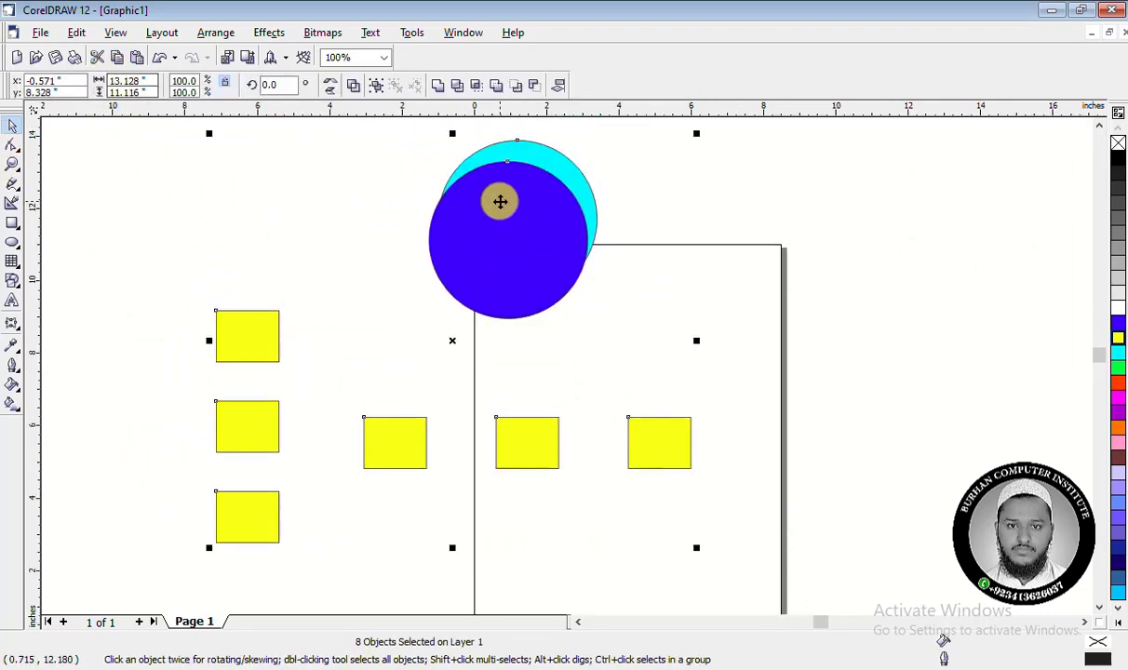
{"action": "right_click", "coordinate": [500, 202]}
{"action": "left_click", "coordinate": [575, 313]}
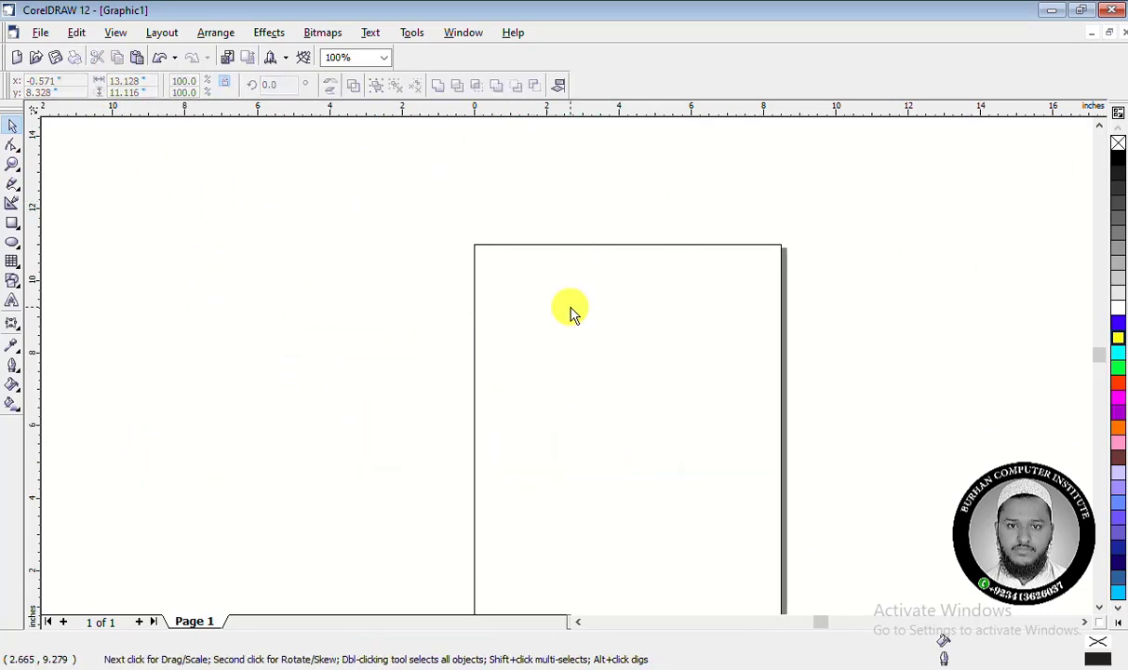